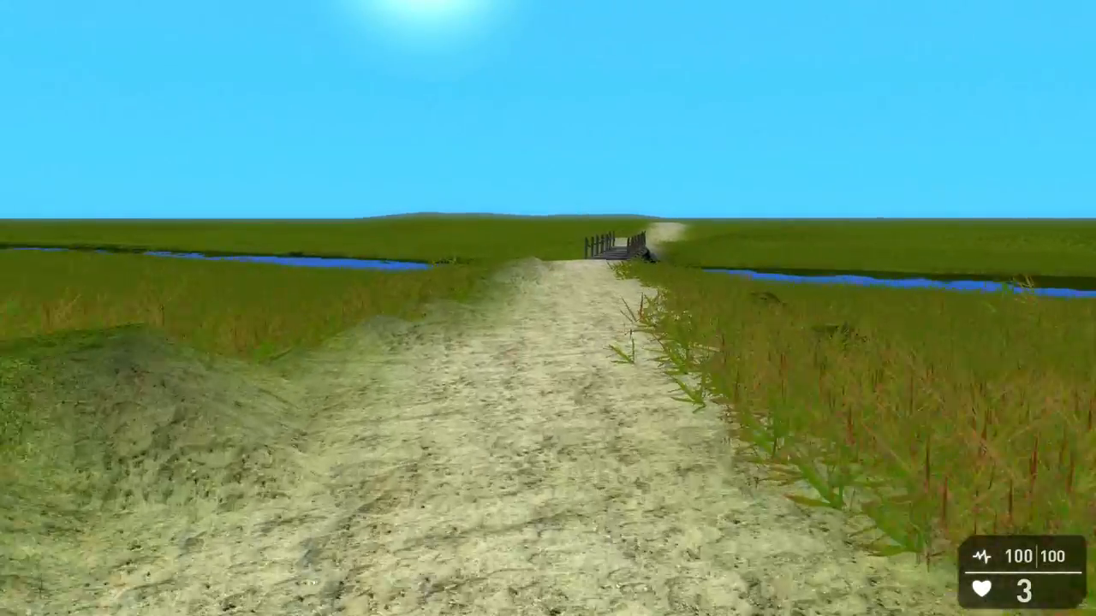
Walk the test level along the gravel path, over the wooden bridge and through the trees to the hilltop church
key(w)
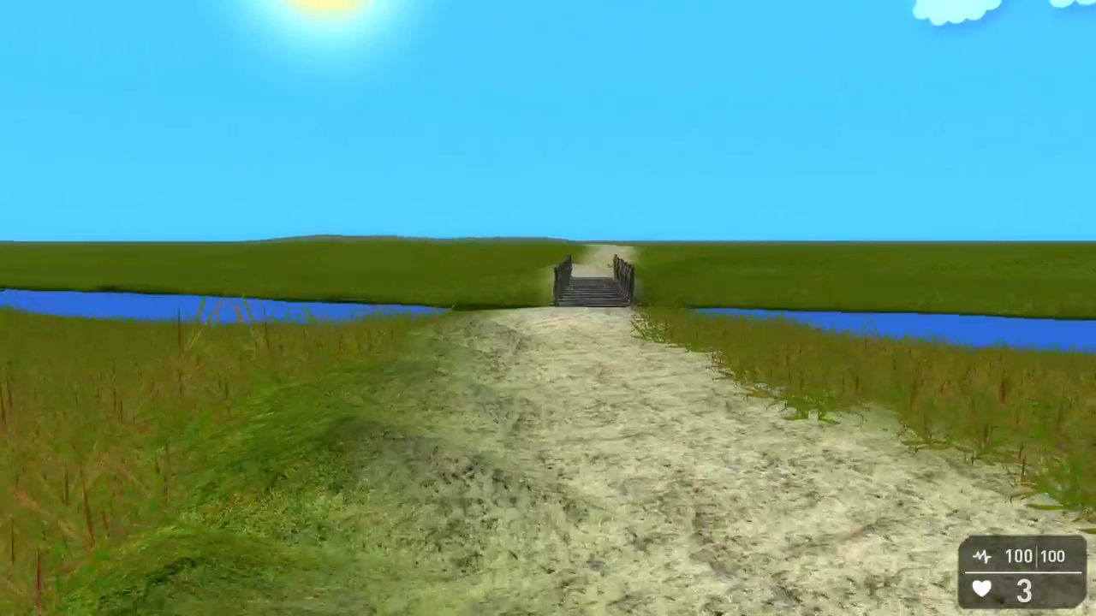
key(w)
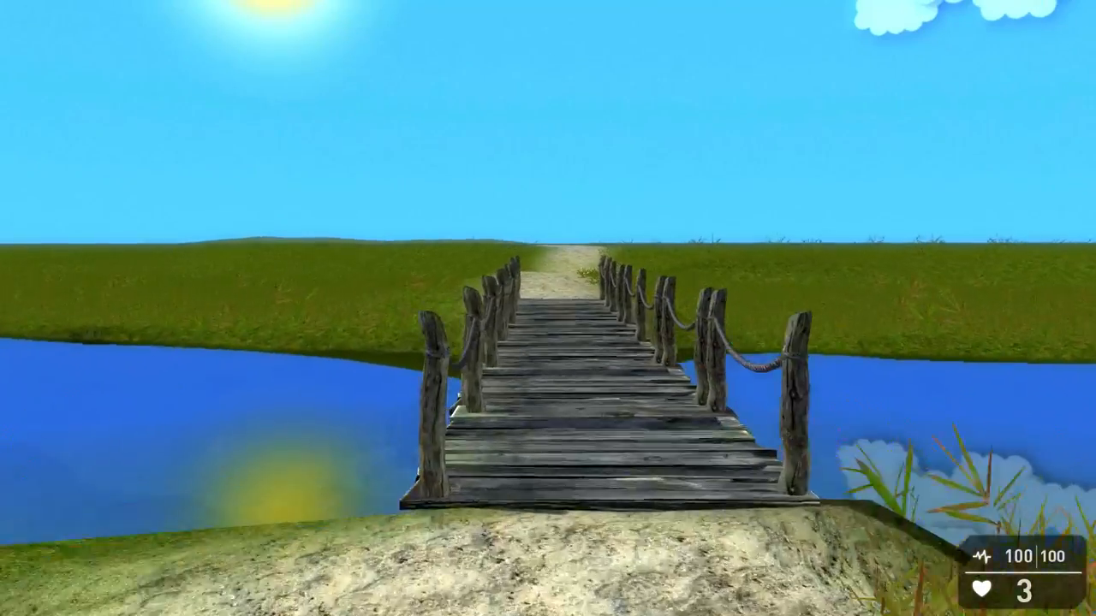
key(w)
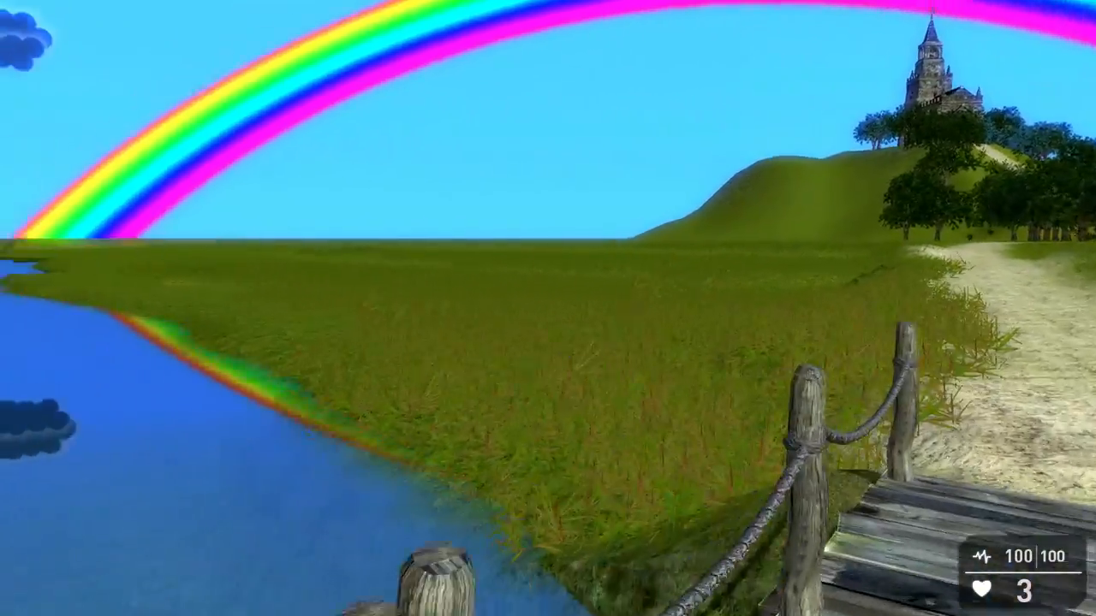
key(w)
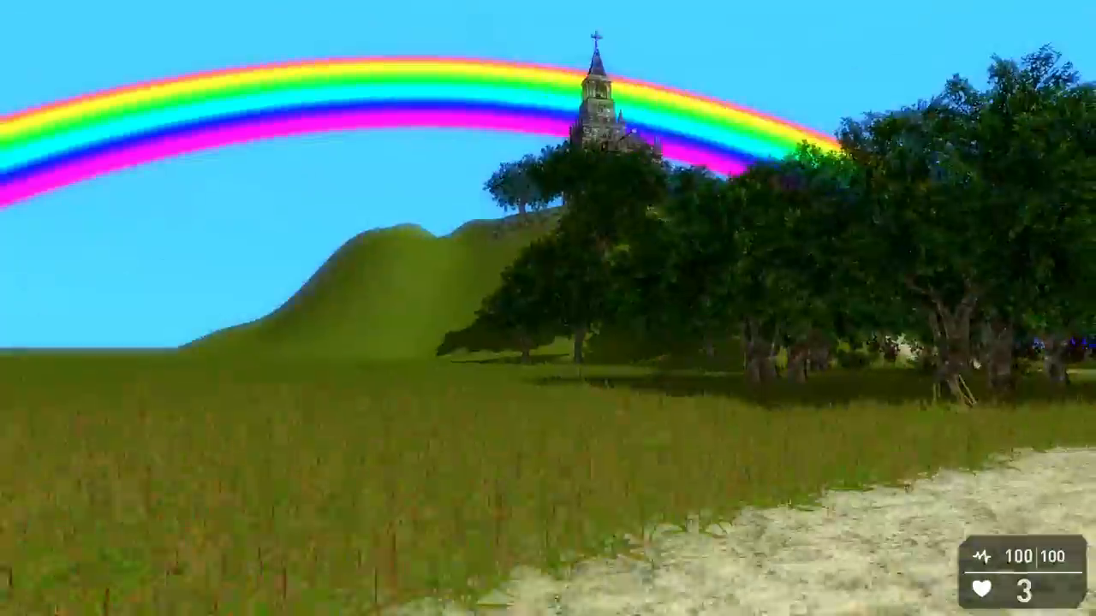
key(w)
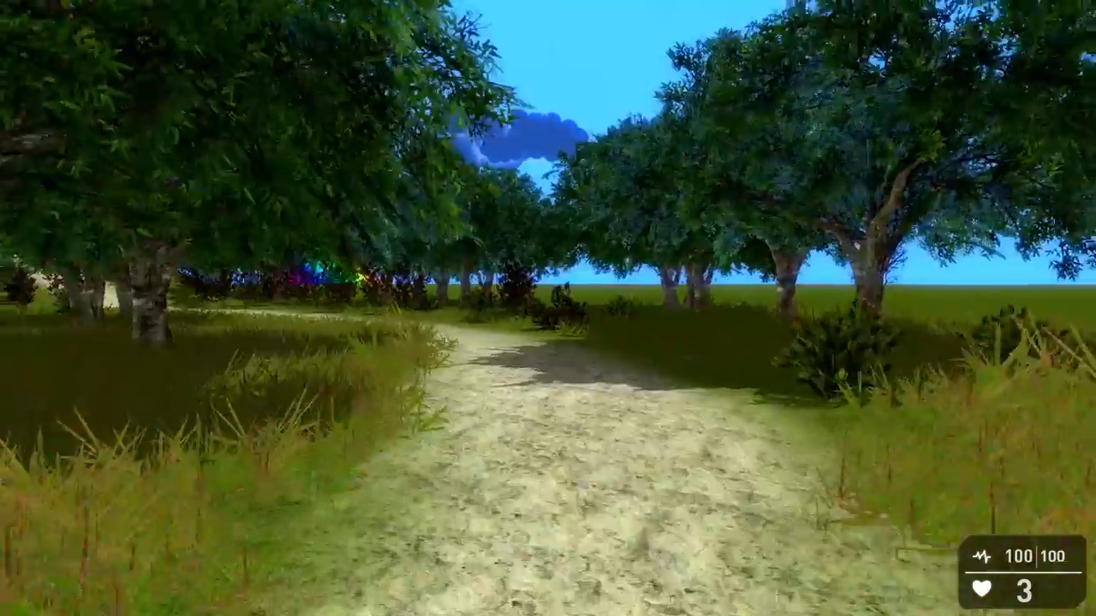
key(w)
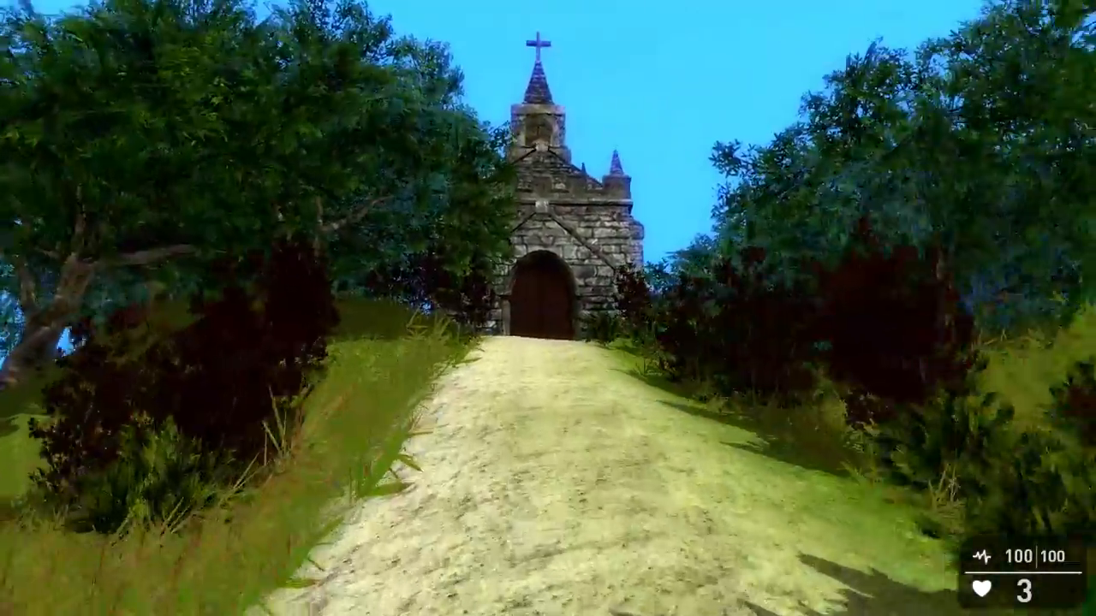
key(w)
key(w)
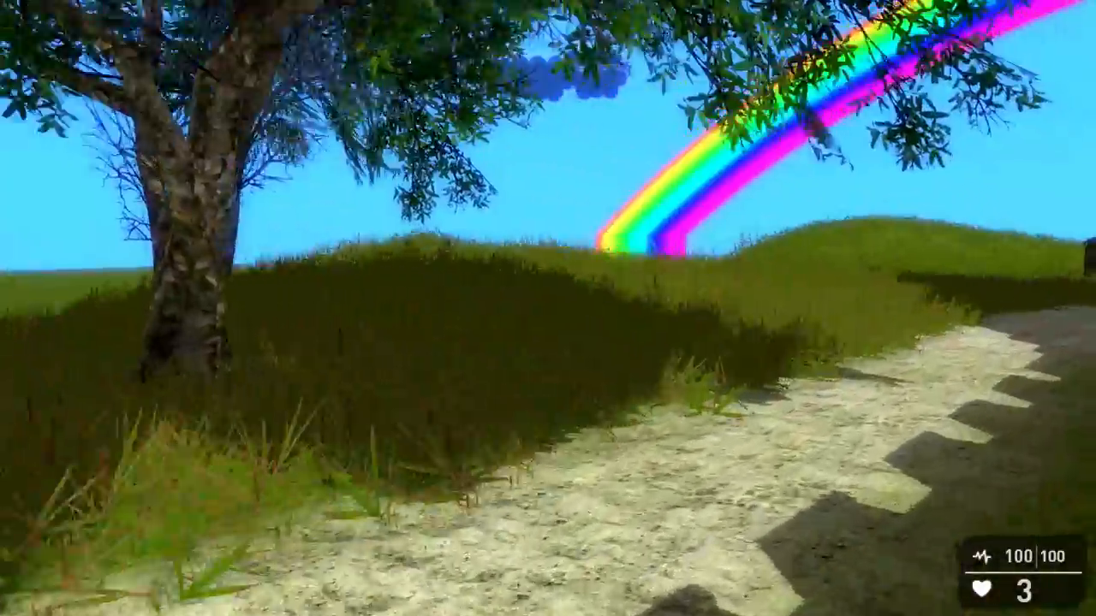
Walk off the path through the tall grass to examine the hills and terrain around the church
key(w)
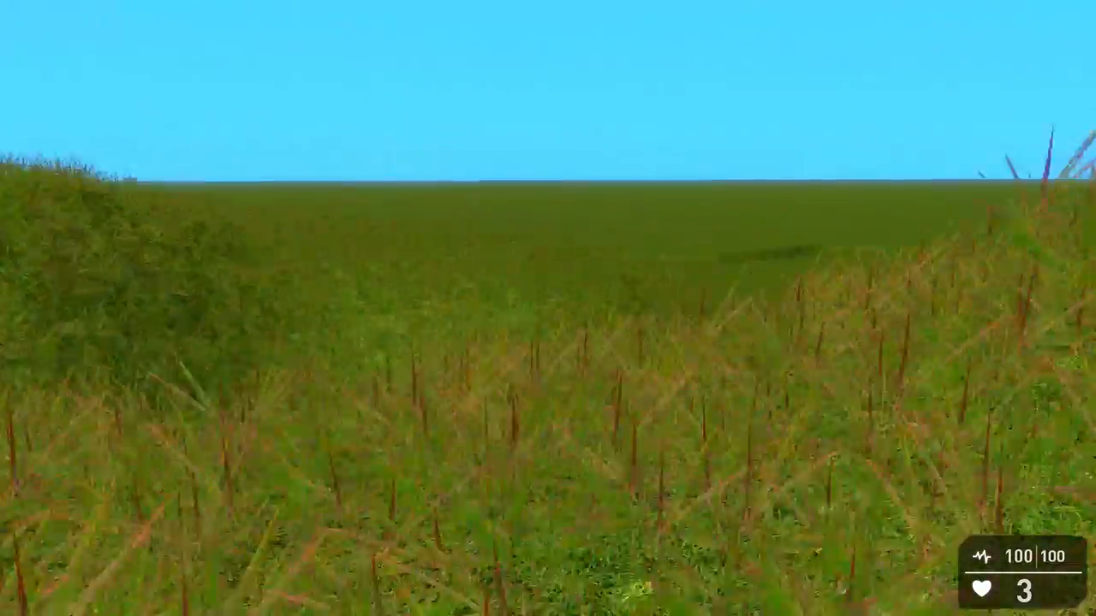
key(w)
key(w)
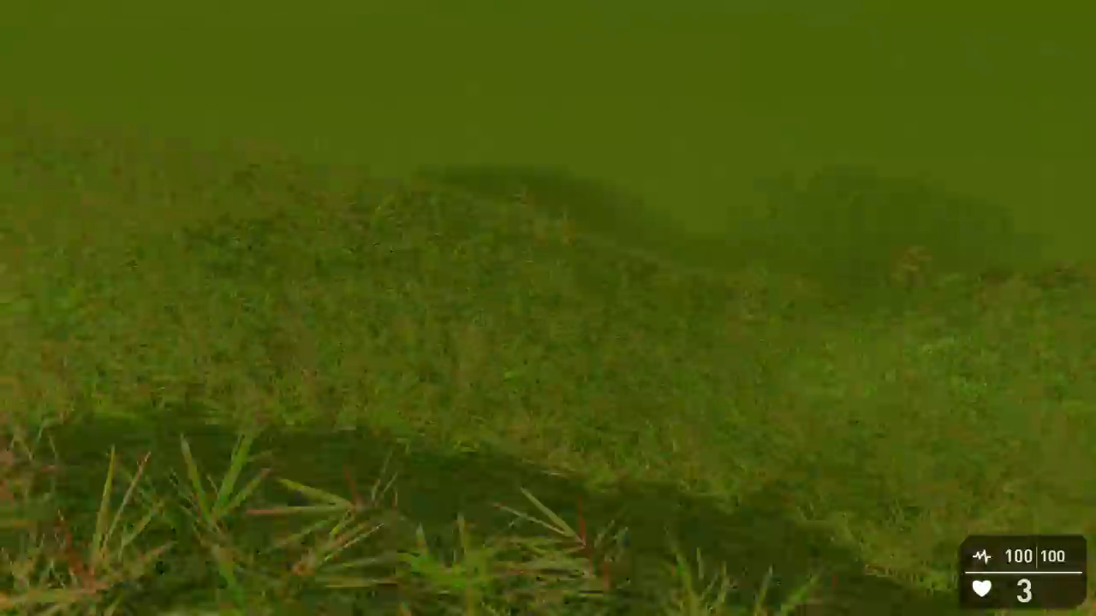
key(w)
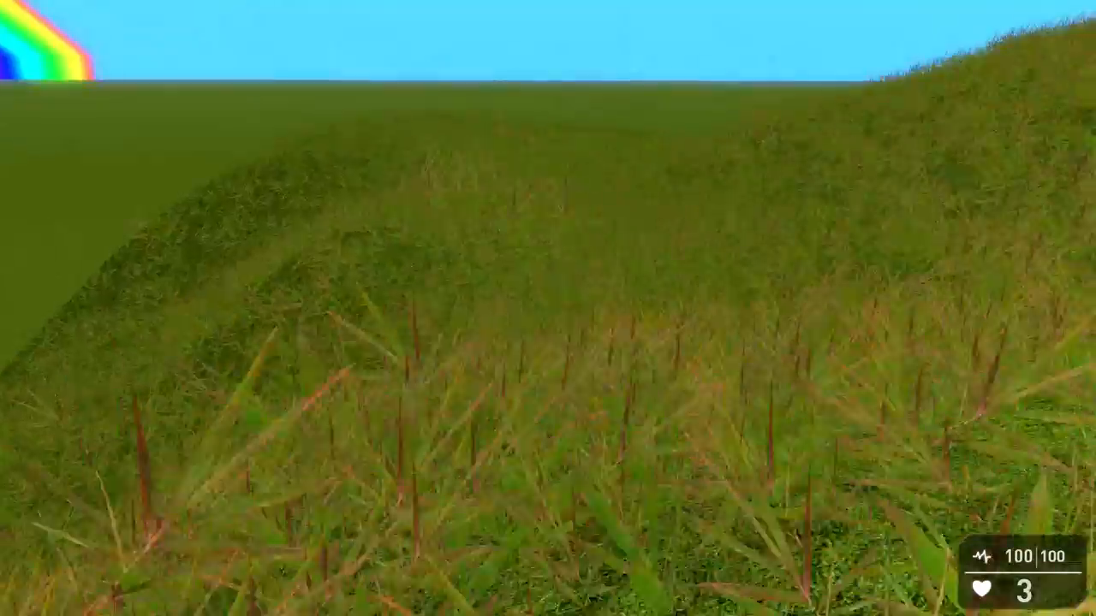
key(w)
key(w)
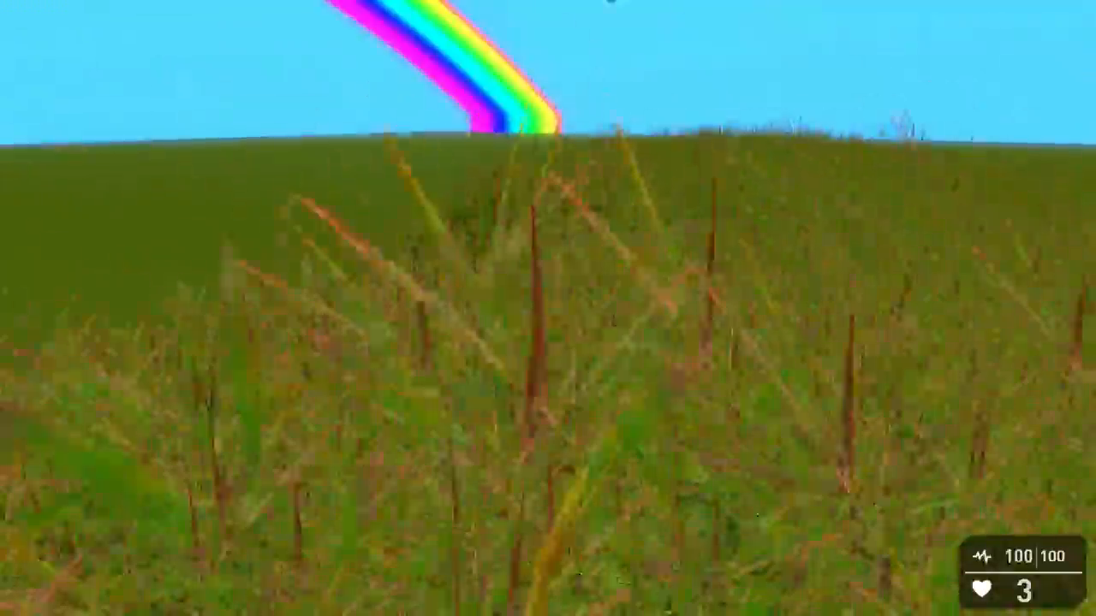
key(w)
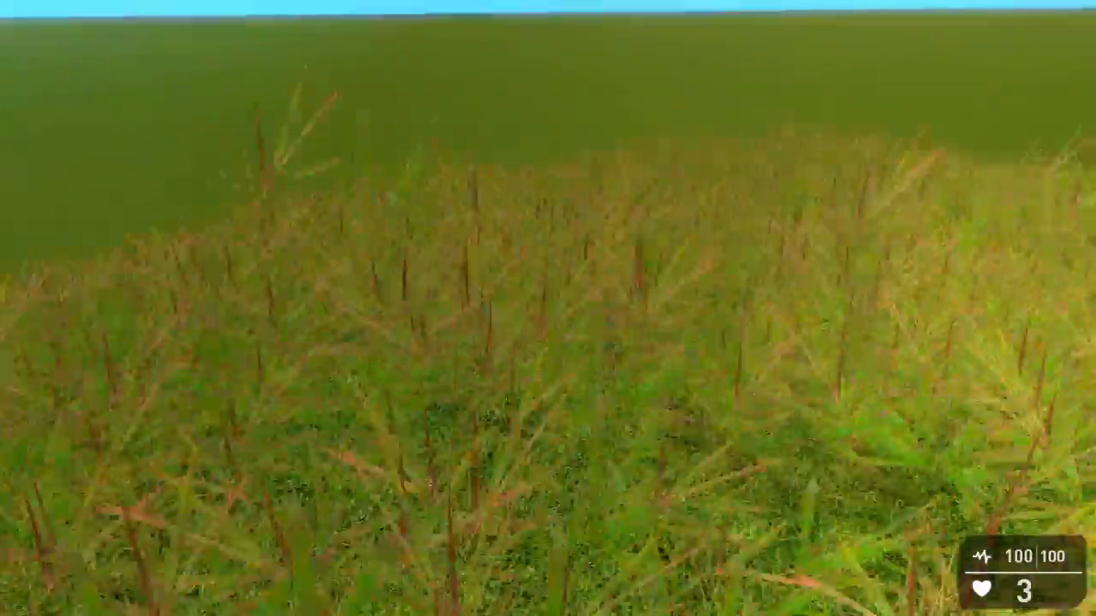
key(w)
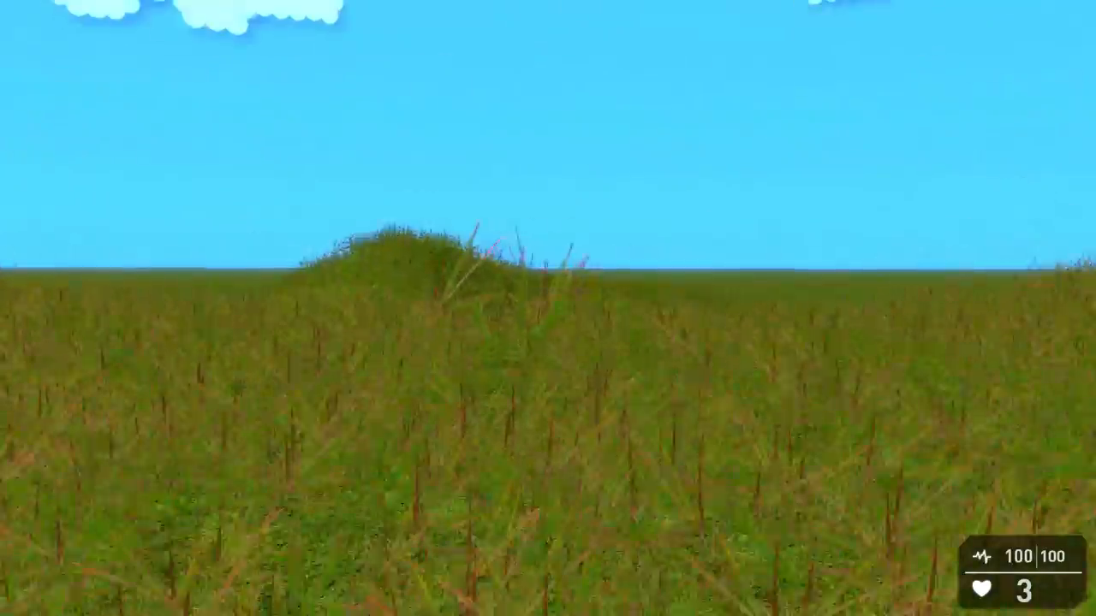
key(w)
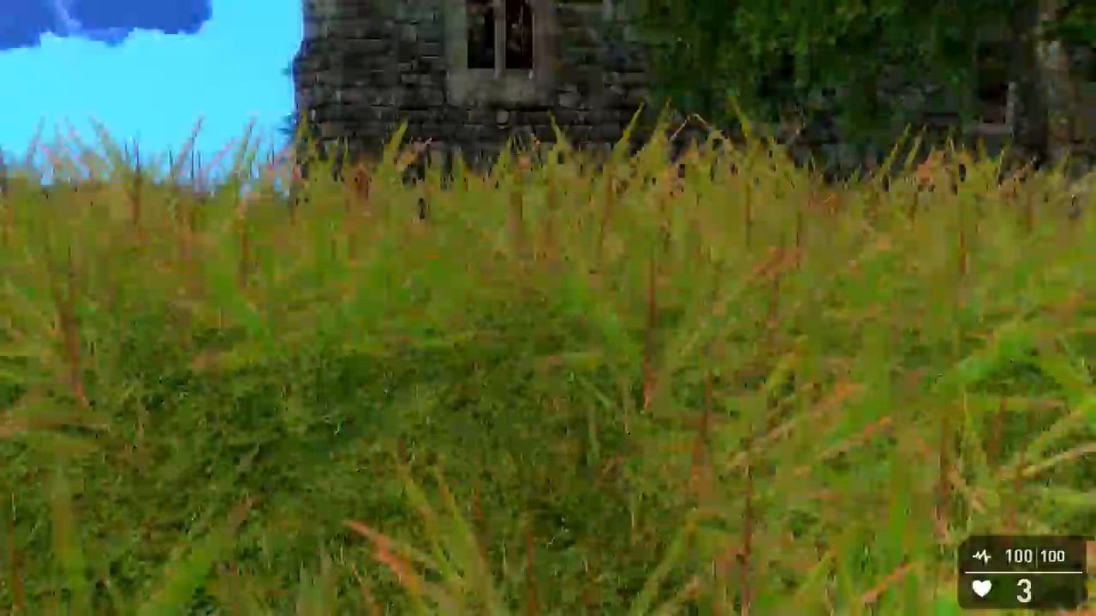
Follow the path beside the church to the top of the slope overlooking the river, and exit the test level to the editor
key(w)
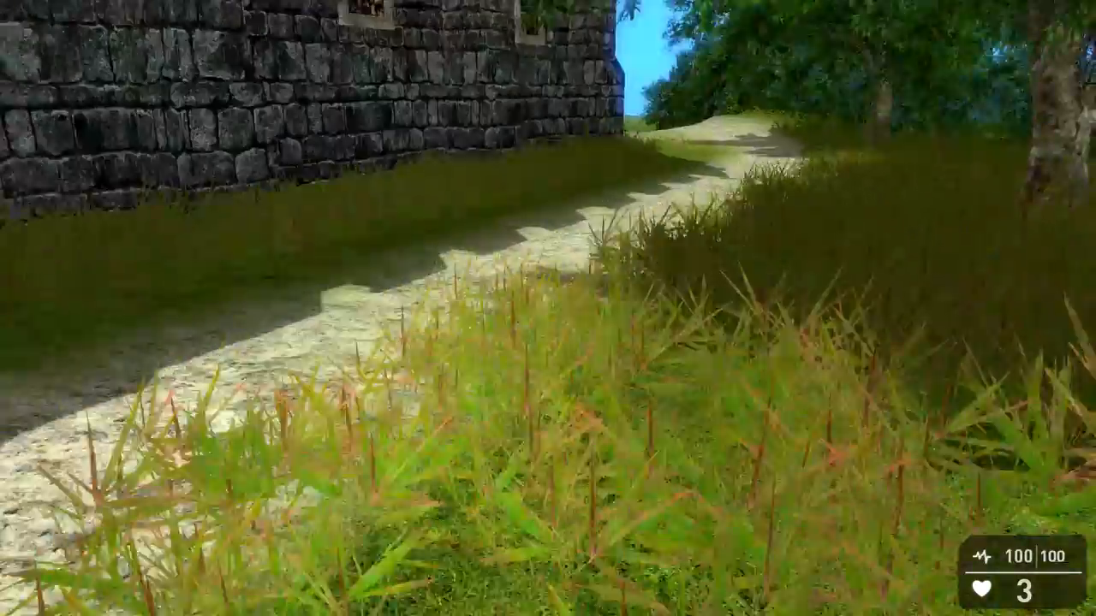
key(w)
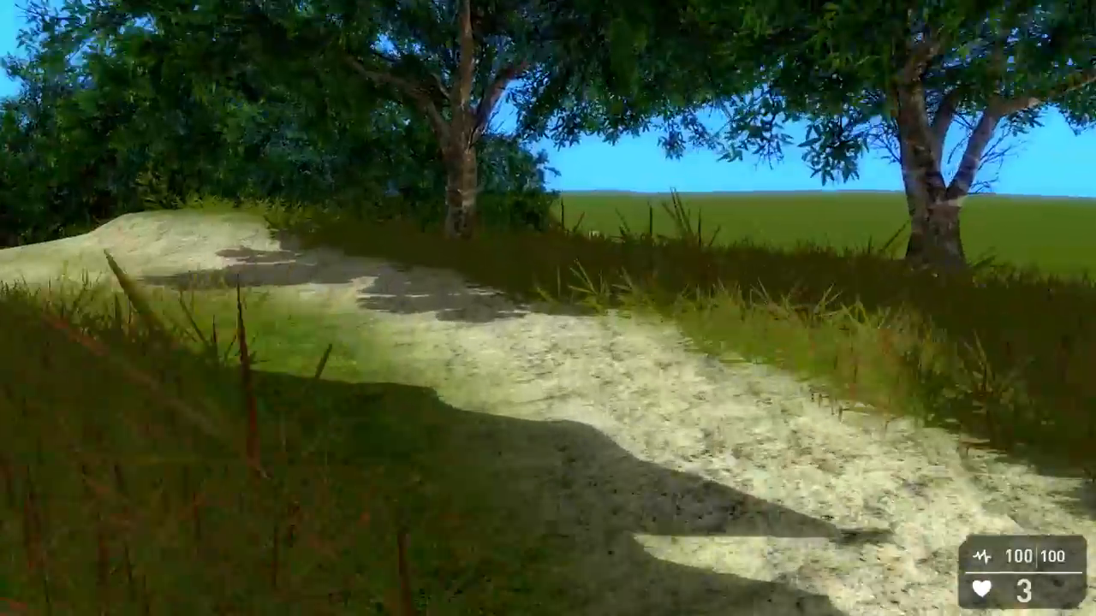
key(w)
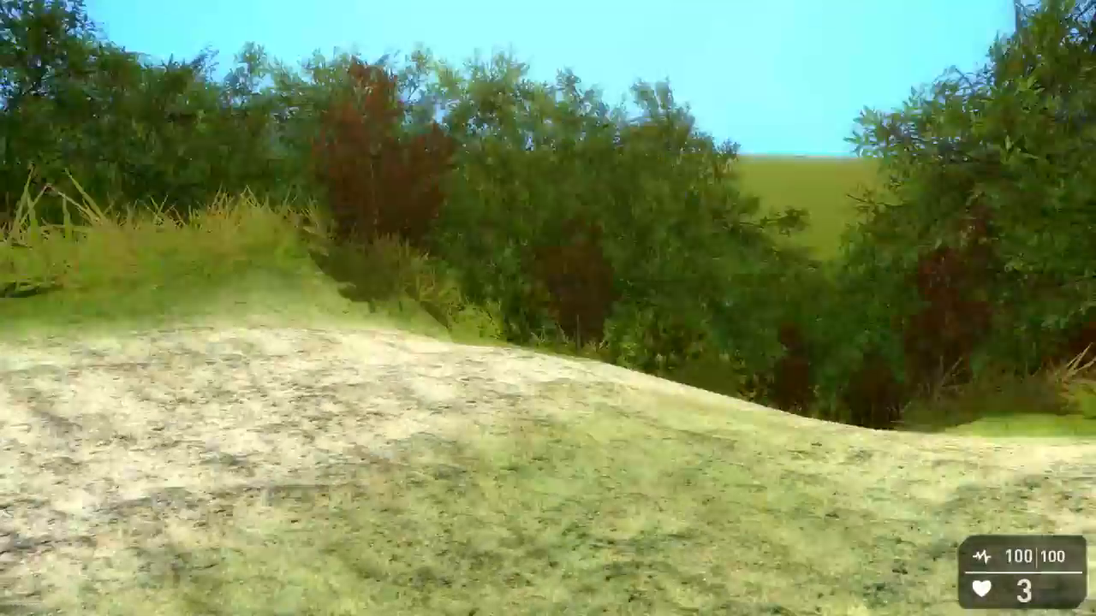
key(w)
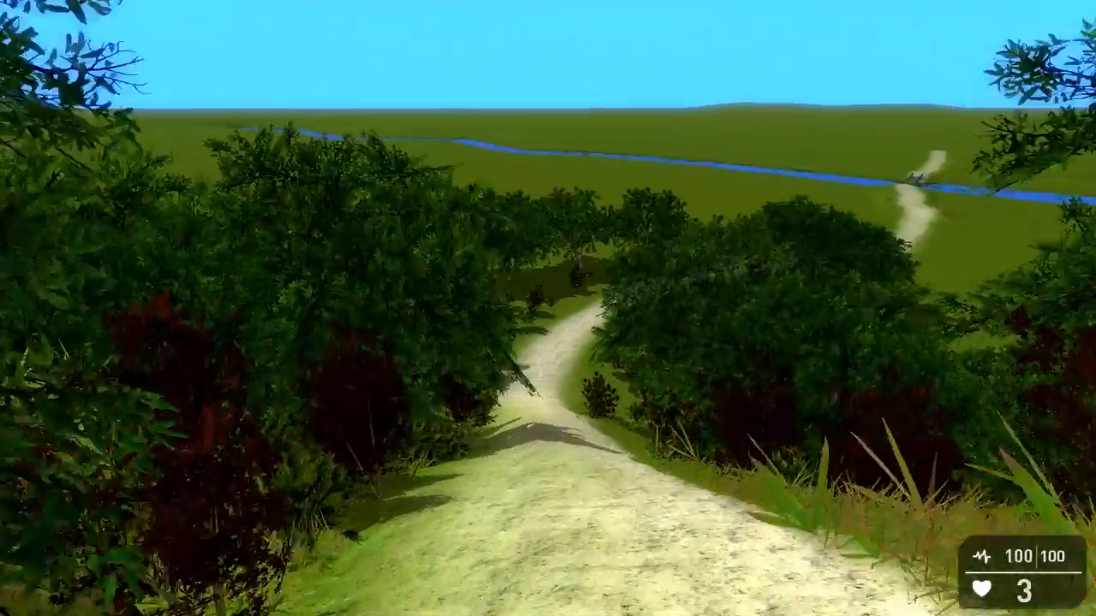
key(w)
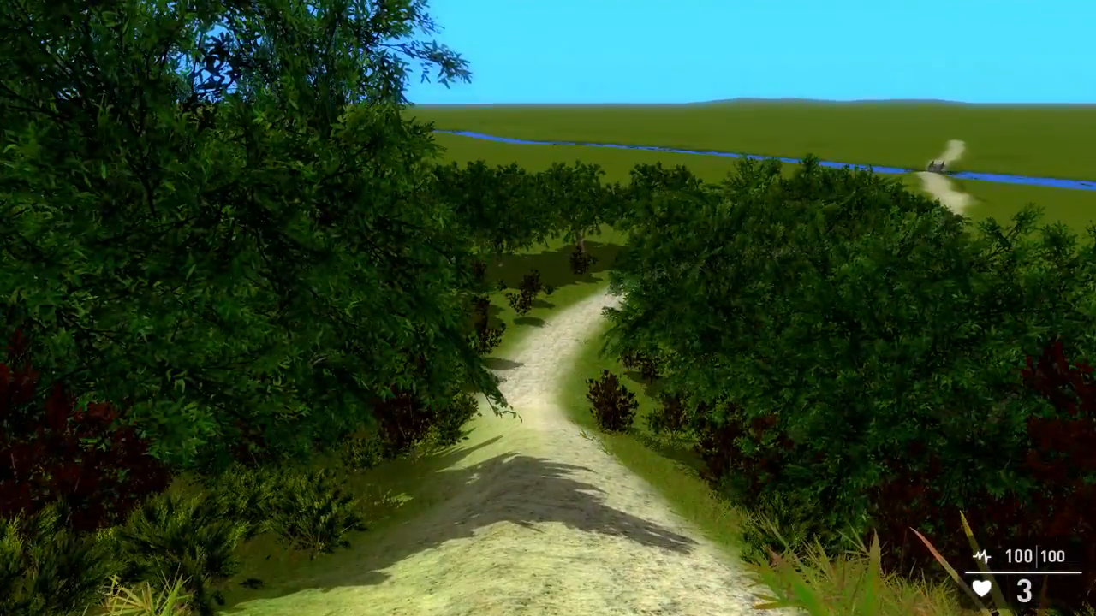
key(Escape)
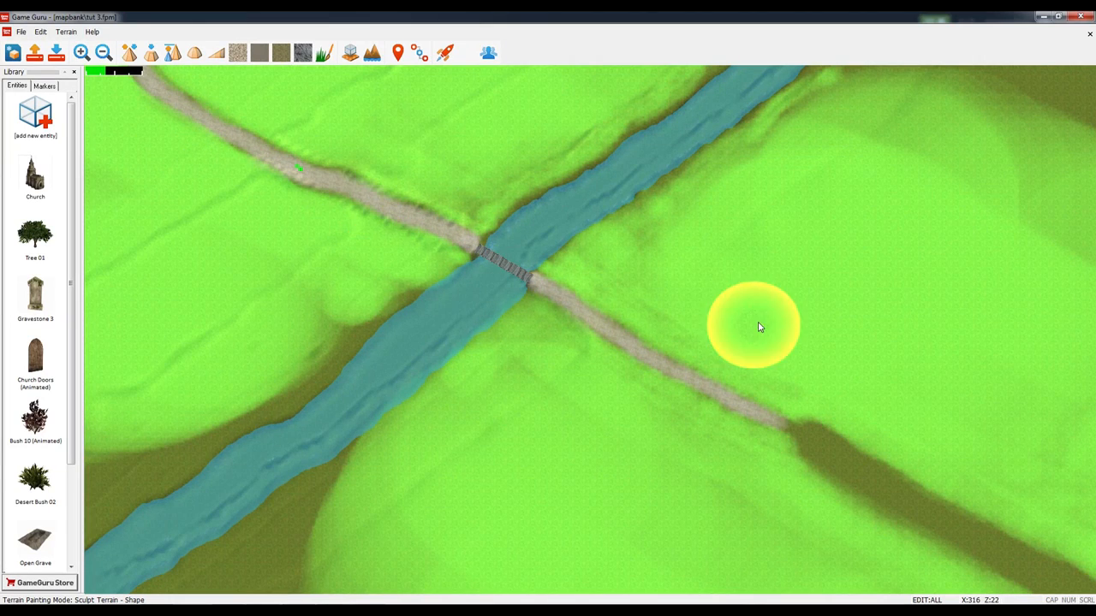
Survey the map from above, from the land across the river along the gravel path to the church
key(d)
key(s)
key(w)
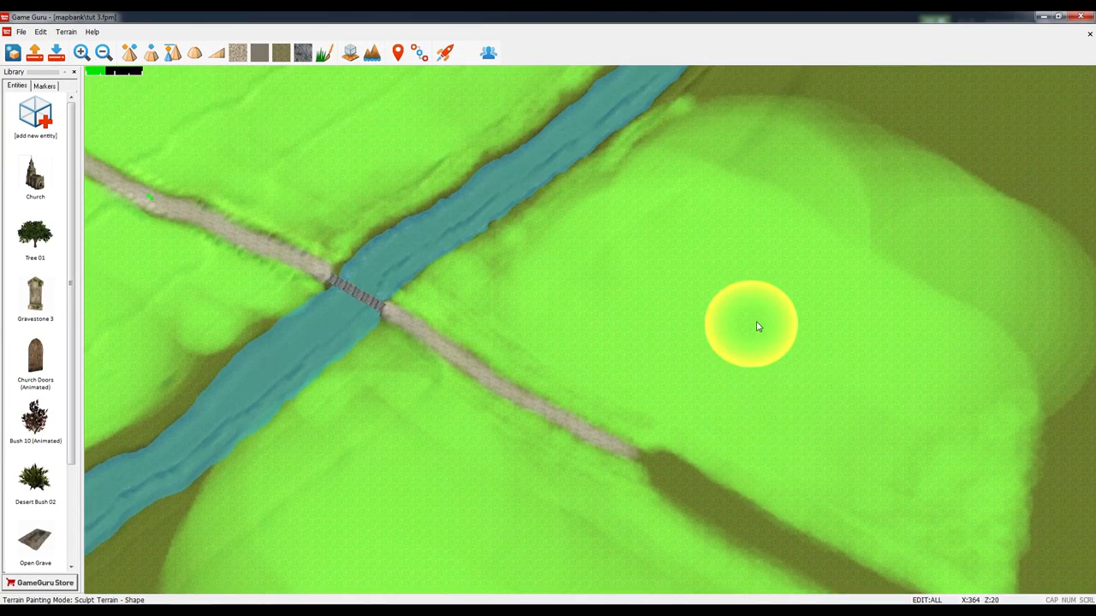
key(a)
key(a)
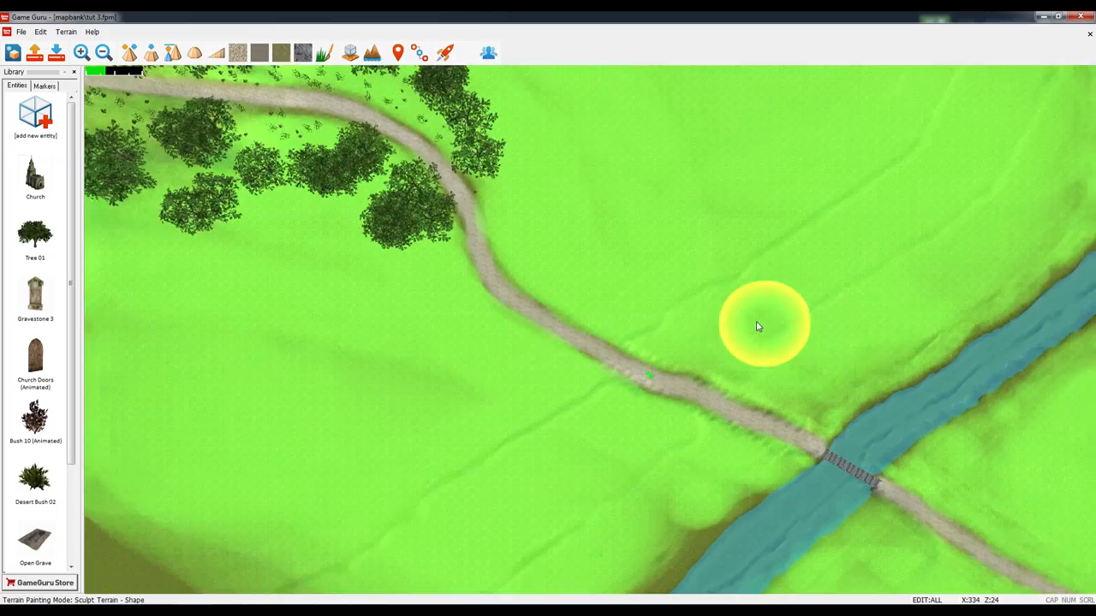
key(w)
key(a)
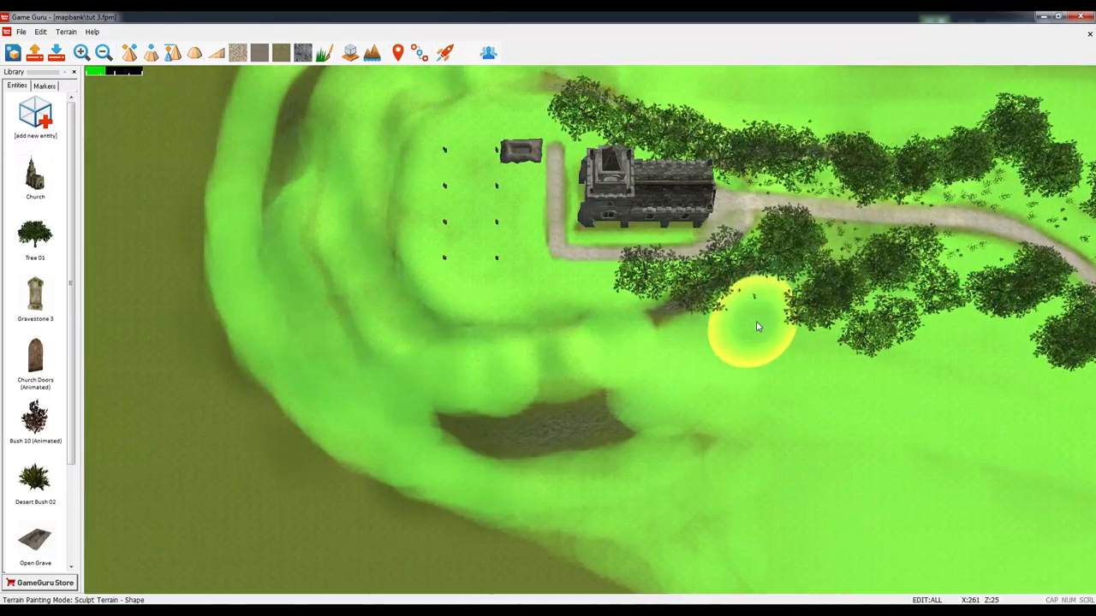
Examine the church hill from above, including the rocky hollow in its lower slope and the tree-lined path
key(w)
key(d)
key(s)
key(s)
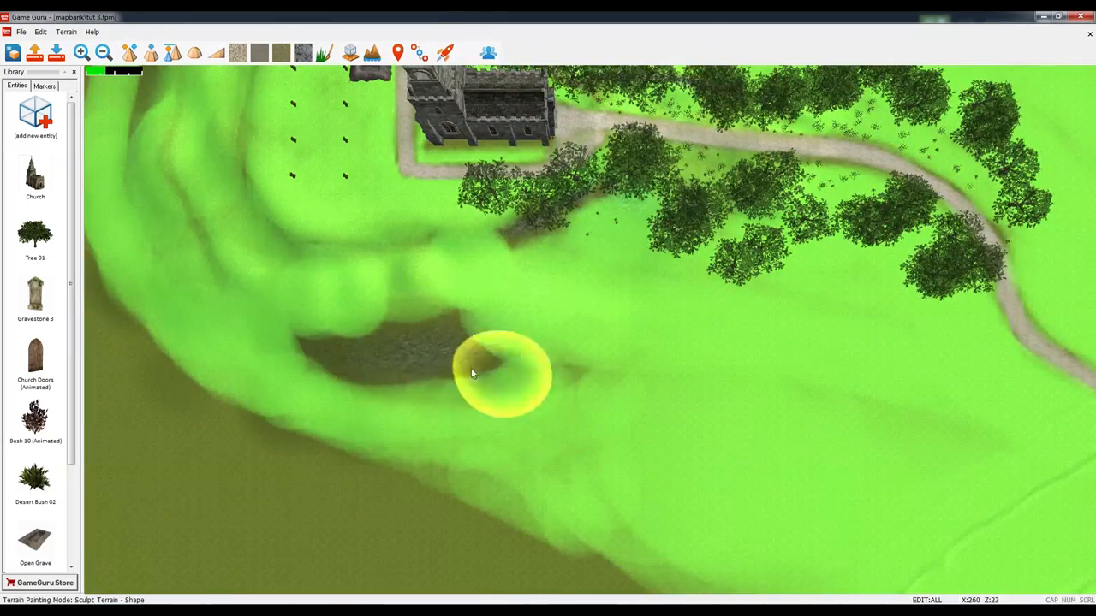
key(w)
key(s)
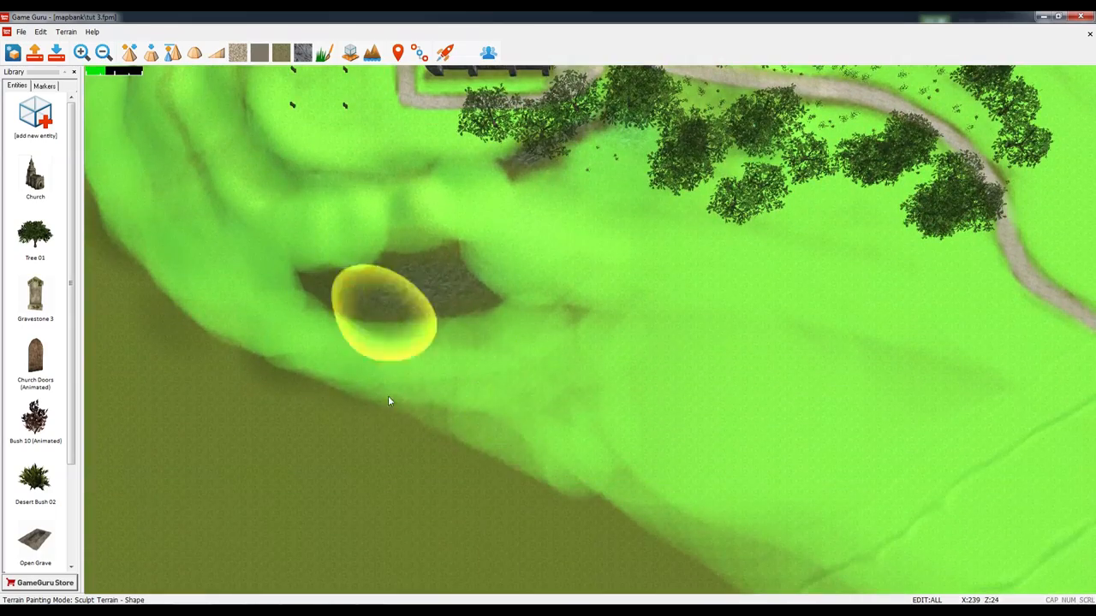
key(w)
key(w)
key(s)
key(d)
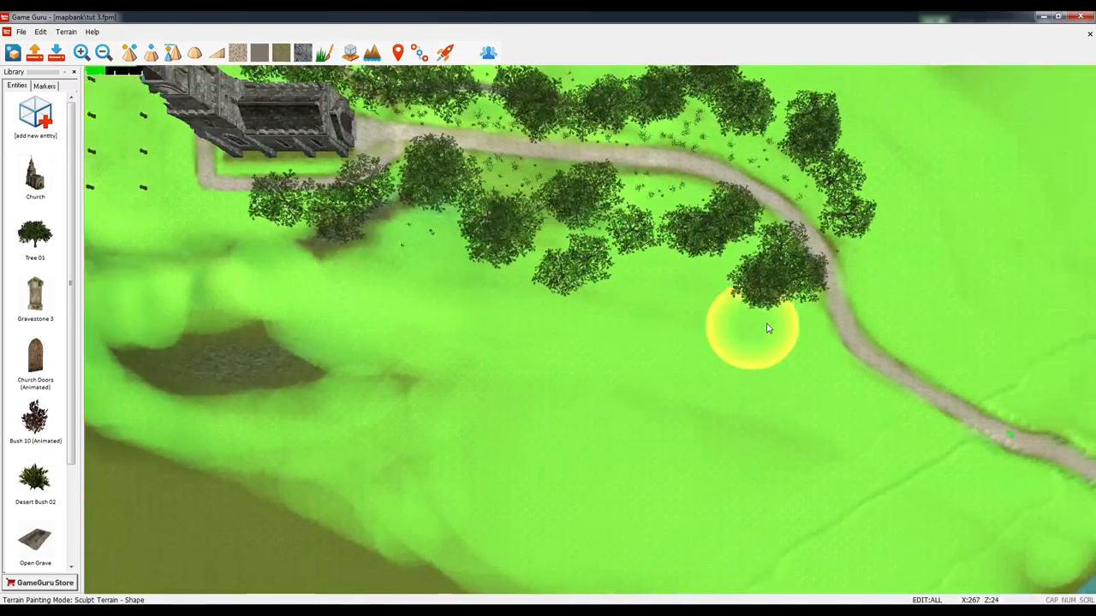
Inspect the terrain beyond the bridge and the stretch of path leading back to the wood
key(s)
key(d)
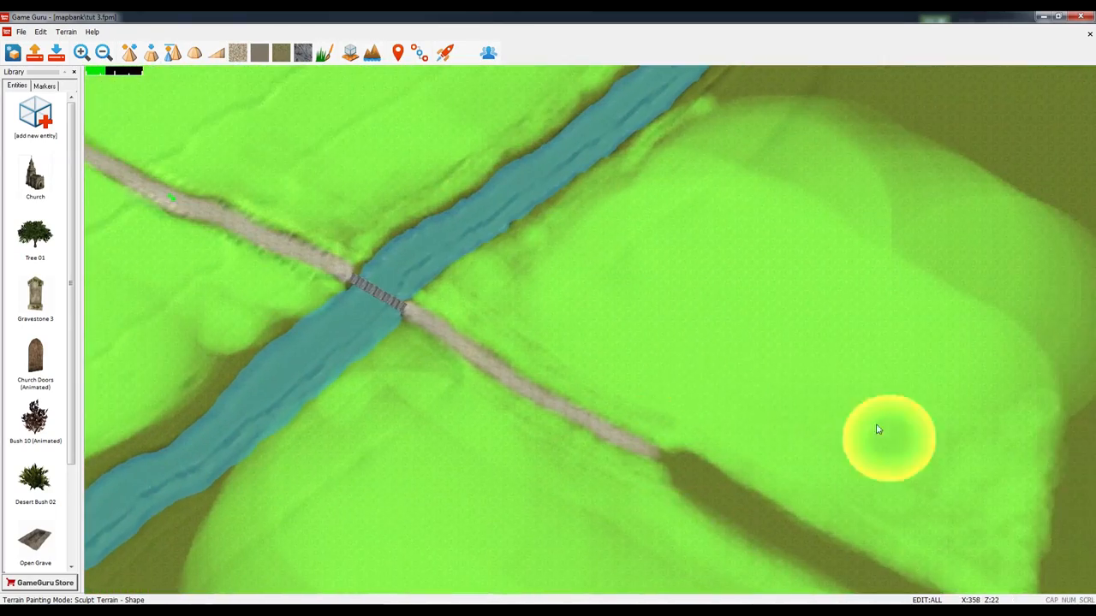
key(s)
key(s)
key(w)
key(a)
key(w)
key(a)
key(d)
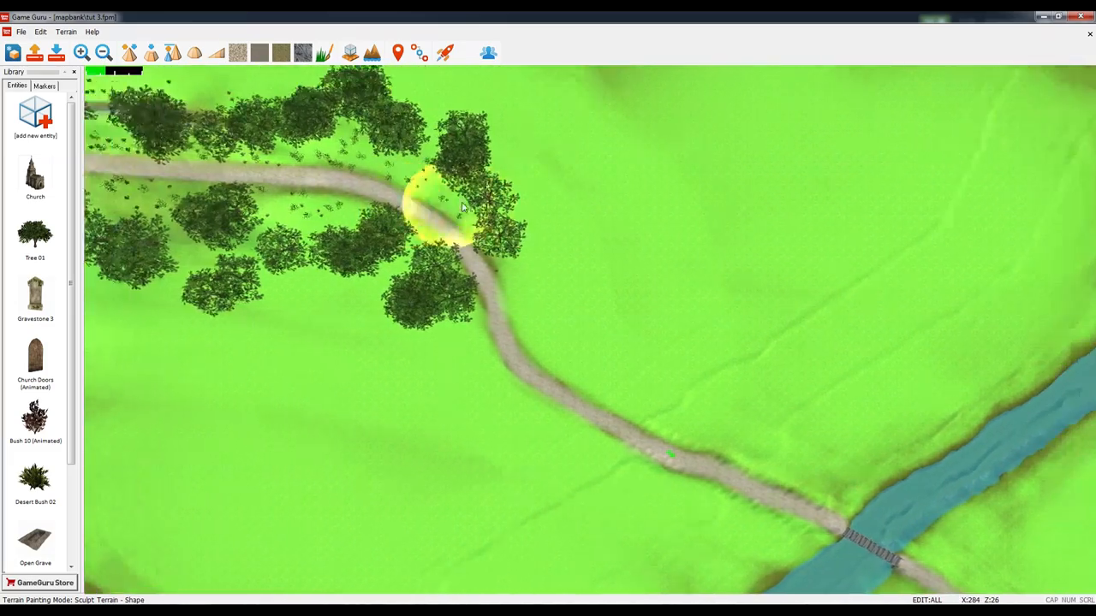
Examine the open grassland across the river, around the path's unfinished end and the bare strip beyond it
key(s)
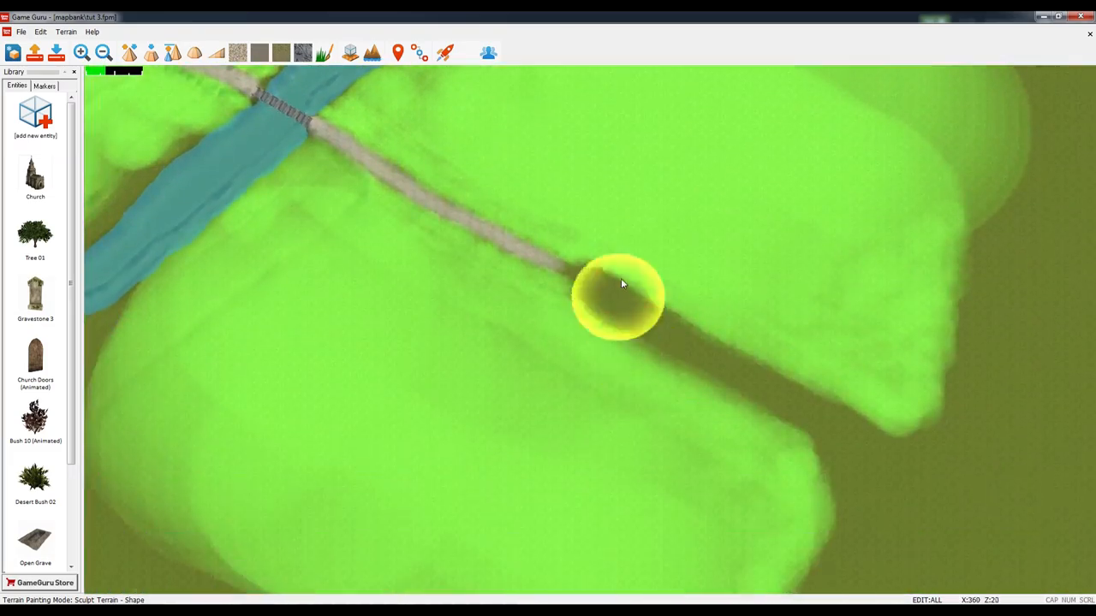
key(a)
key(w)
key(s)
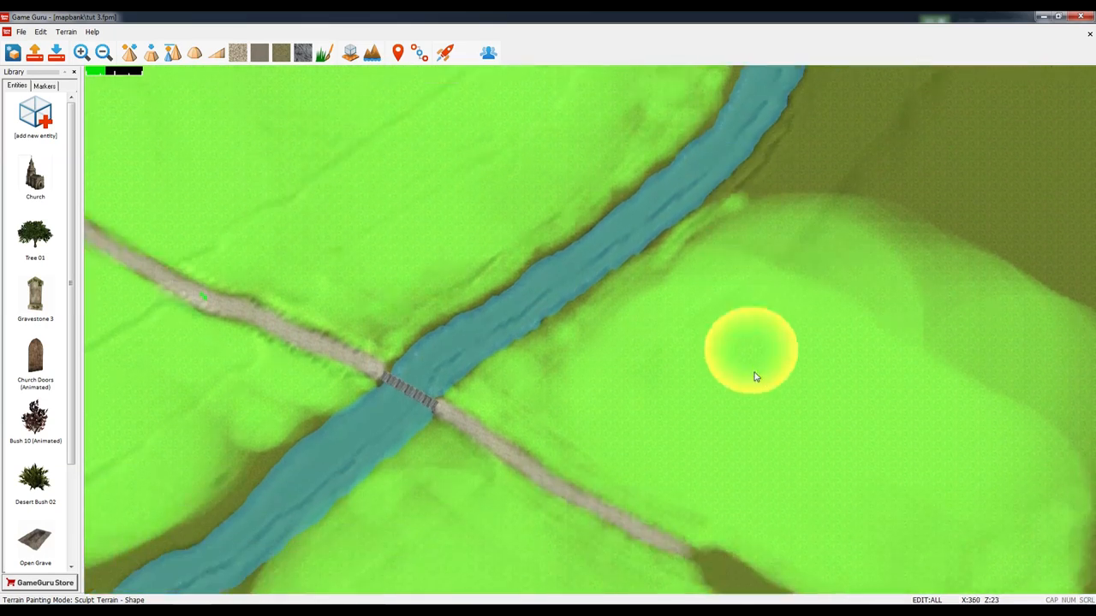
key(w)
key(s)
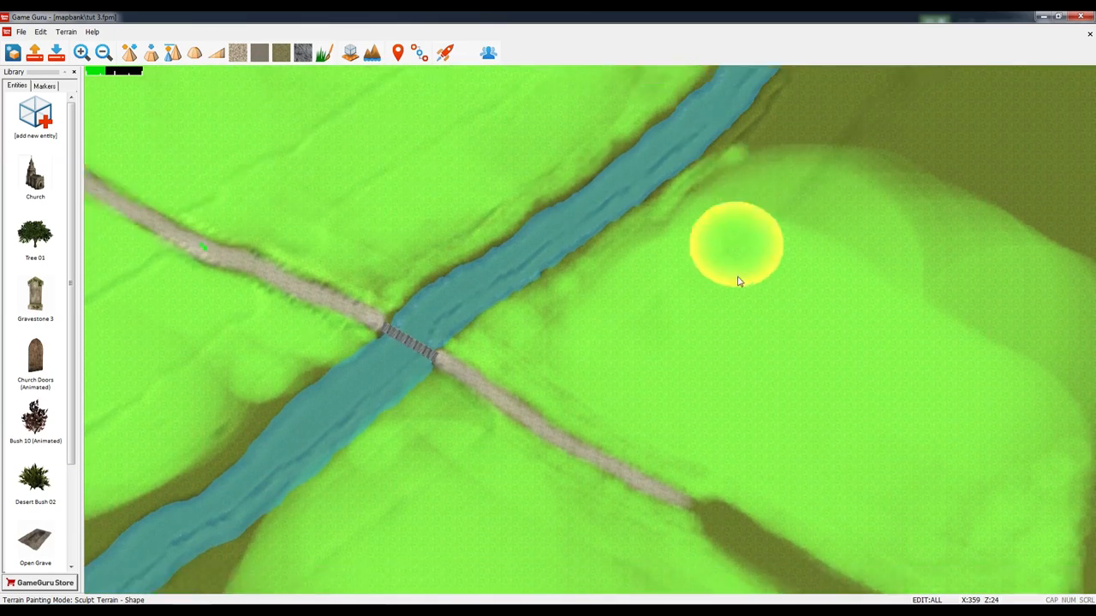
key(w)
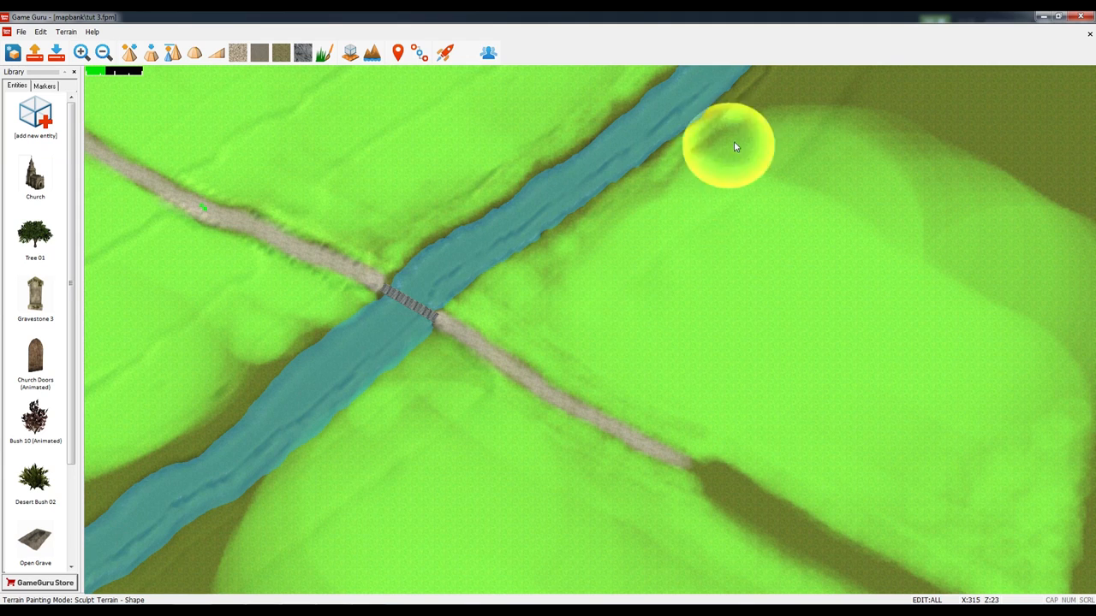
key(s)
key(s)
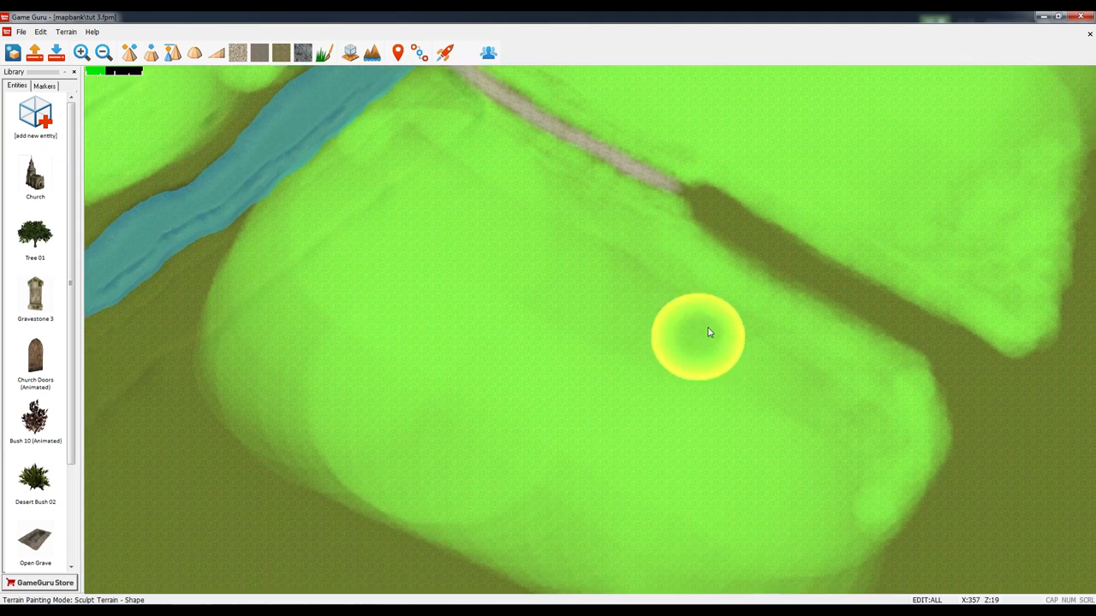
key(d)
key(w)
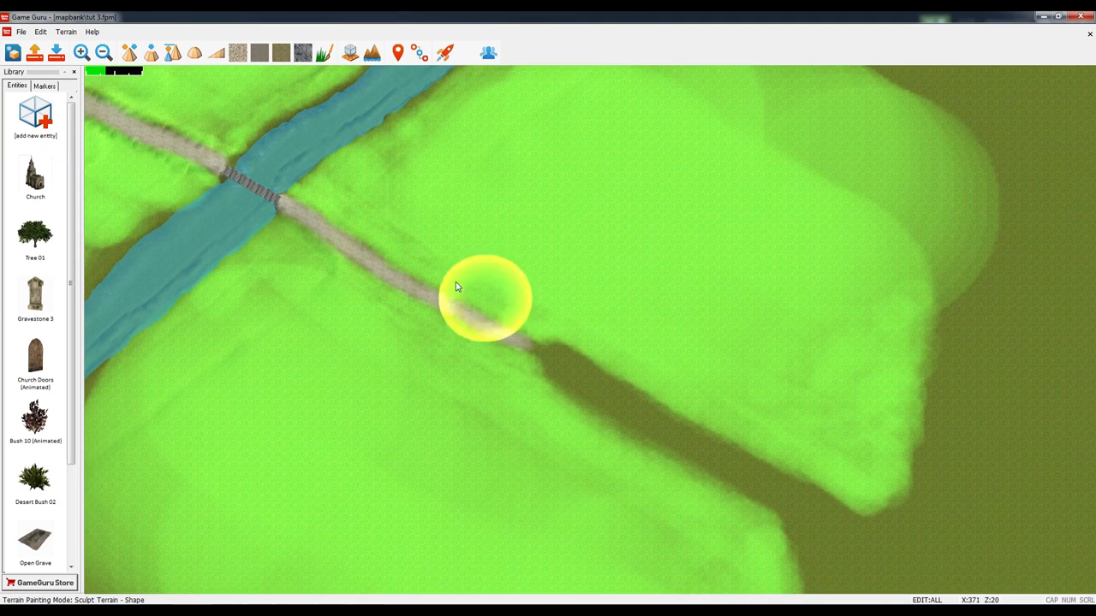
key(a)
key(d)
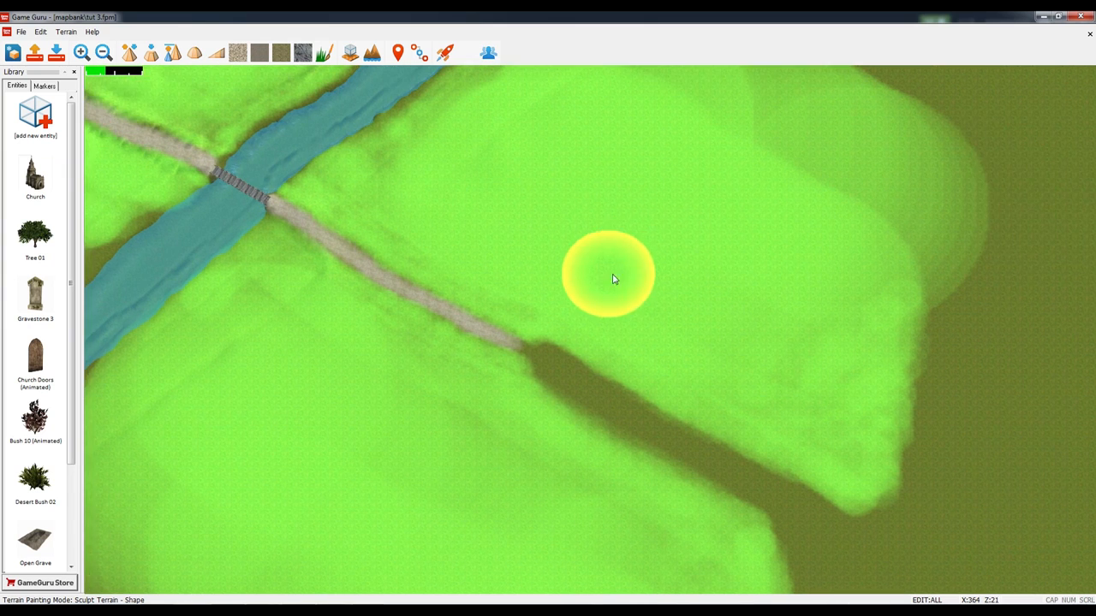
Enlarge the terrain brush and sculpt a mound on the grassland across the river, beside the path's unfinished end
key(w)
key(s)
key(a)
key(w)
key(w)
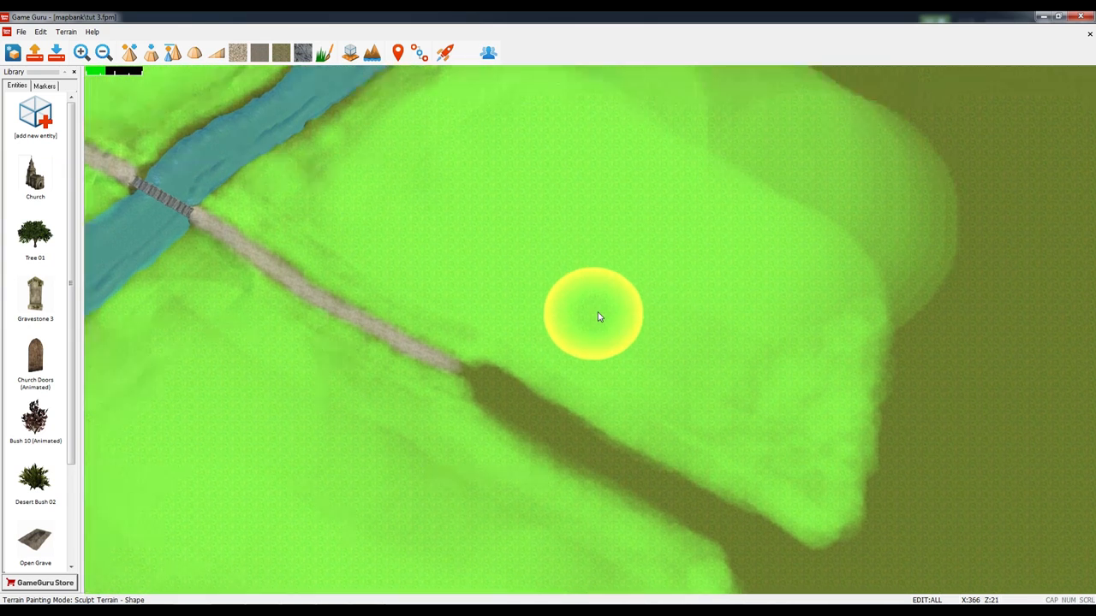
scroll(599, 317, up, 2)
key(w)
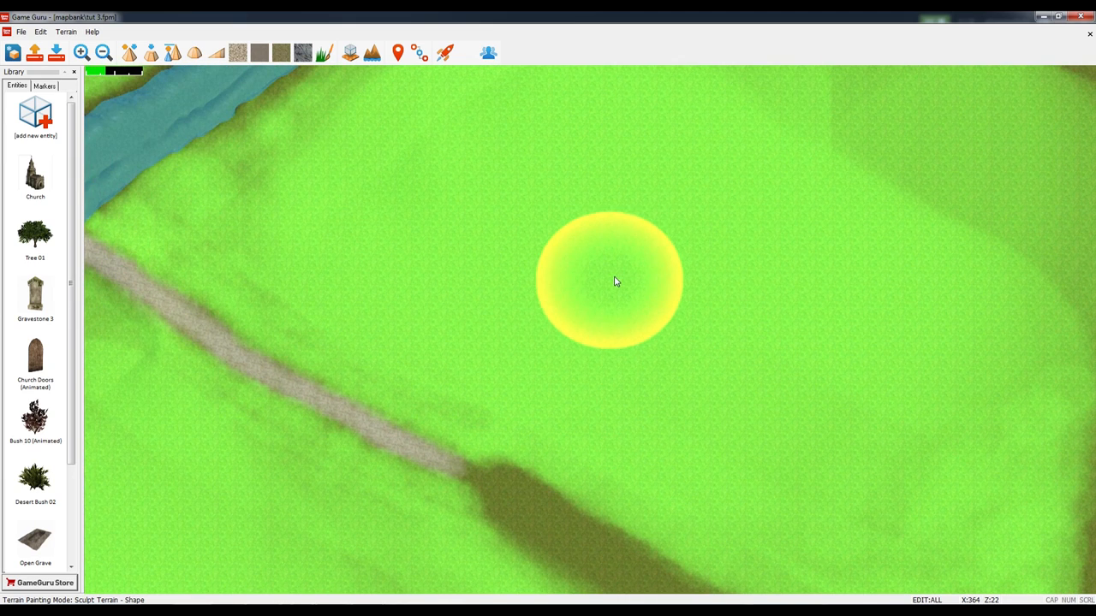
key(bracketright)
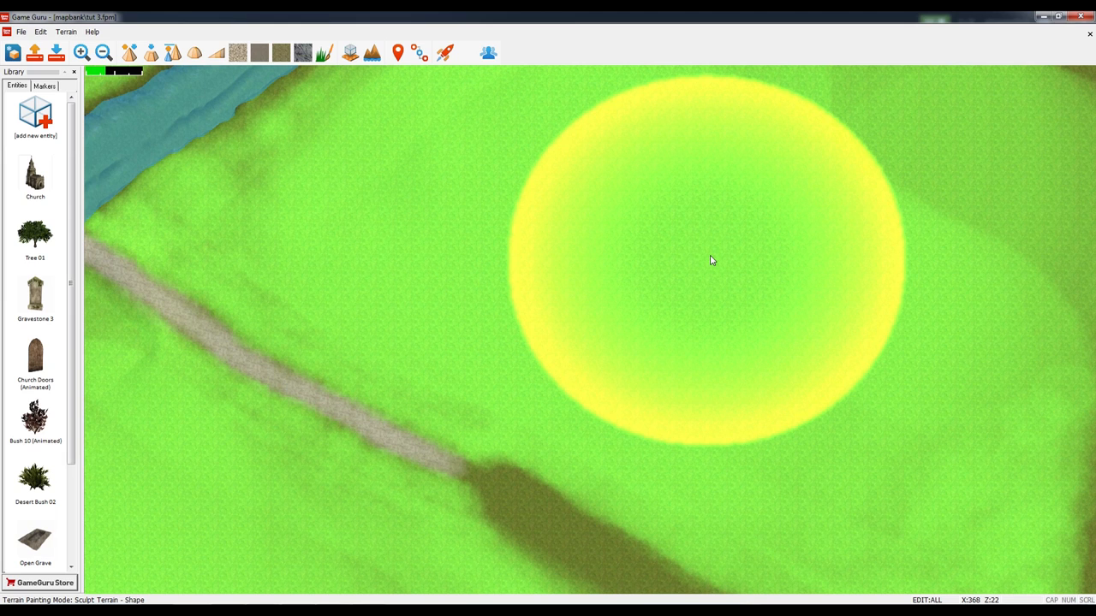
scroll(711, 260, down, 8)
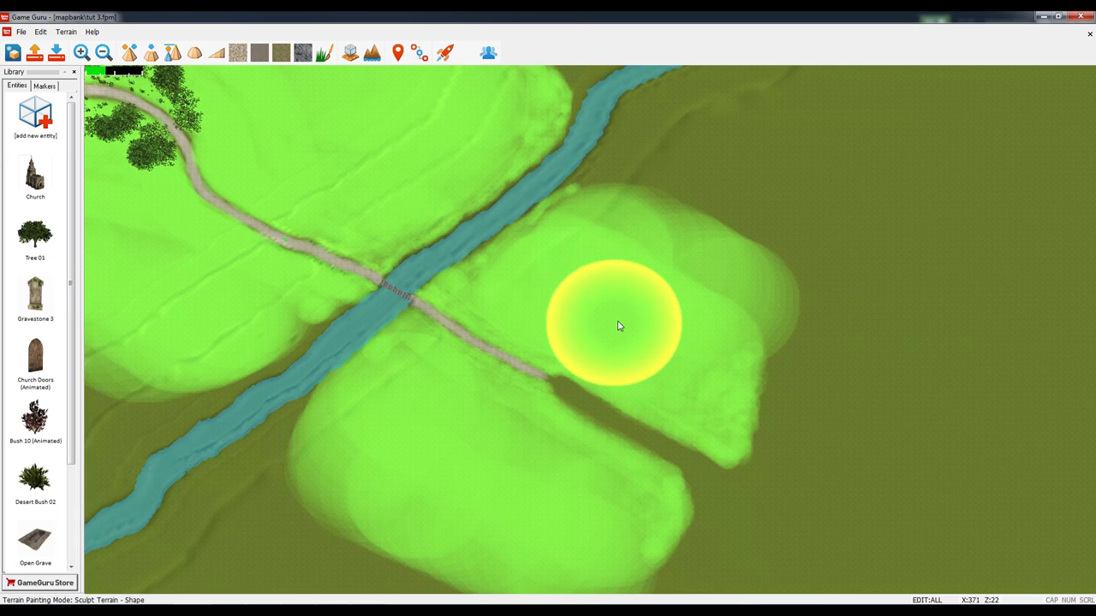
drag(617, 321, 600, 308)
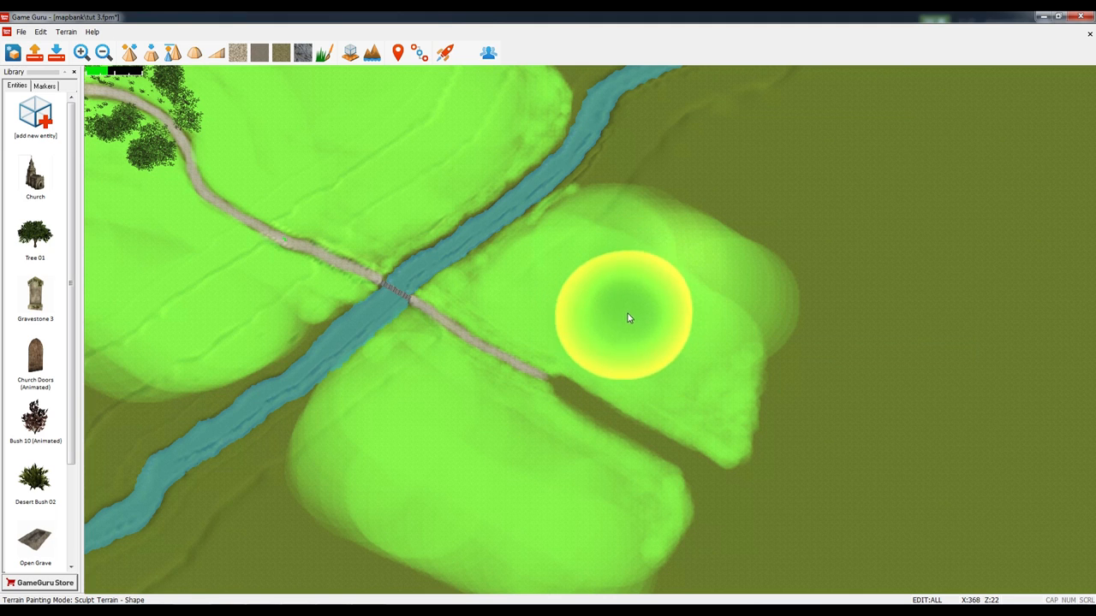
Examine the sculpted ground across the river, from the bridge to the far edge of the grassland
scroll(660, 420, up, 2)
scroll(660, 420, up, 5)
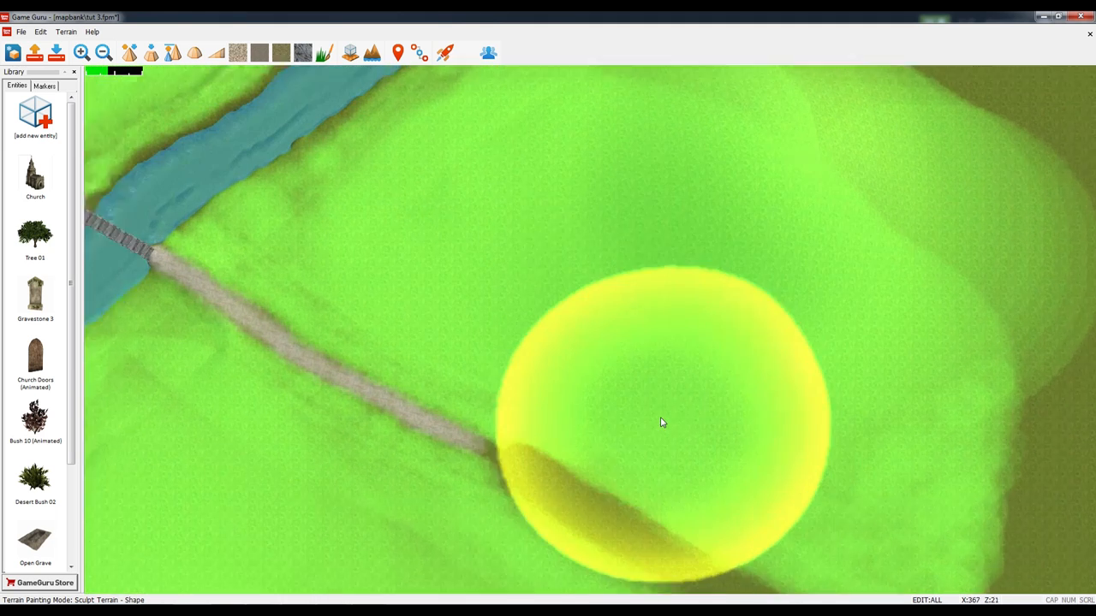
key(Right)
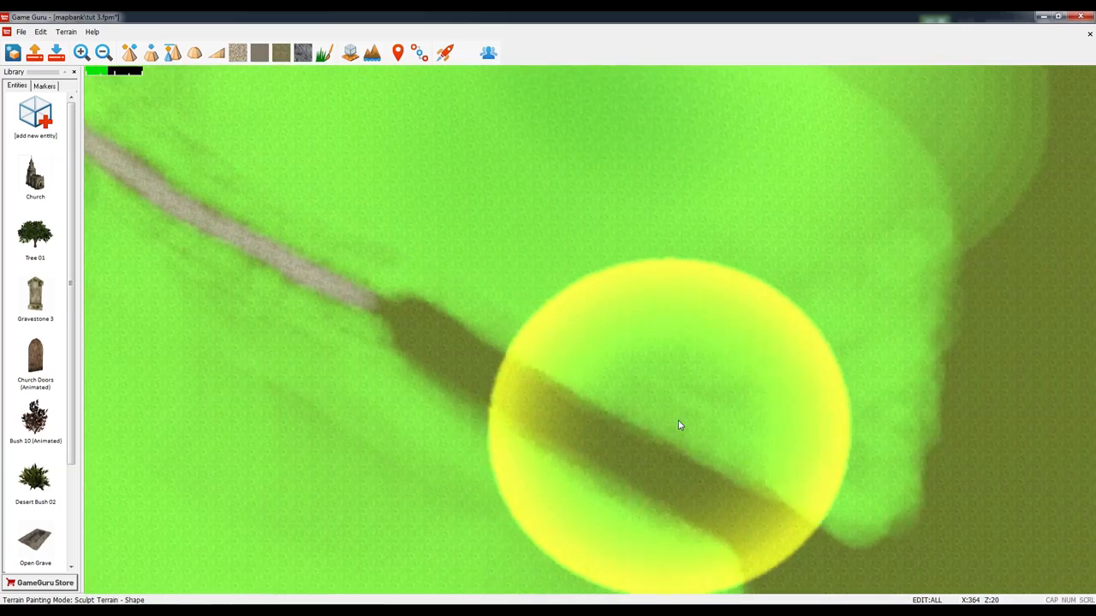
key(Up)
key(Down)
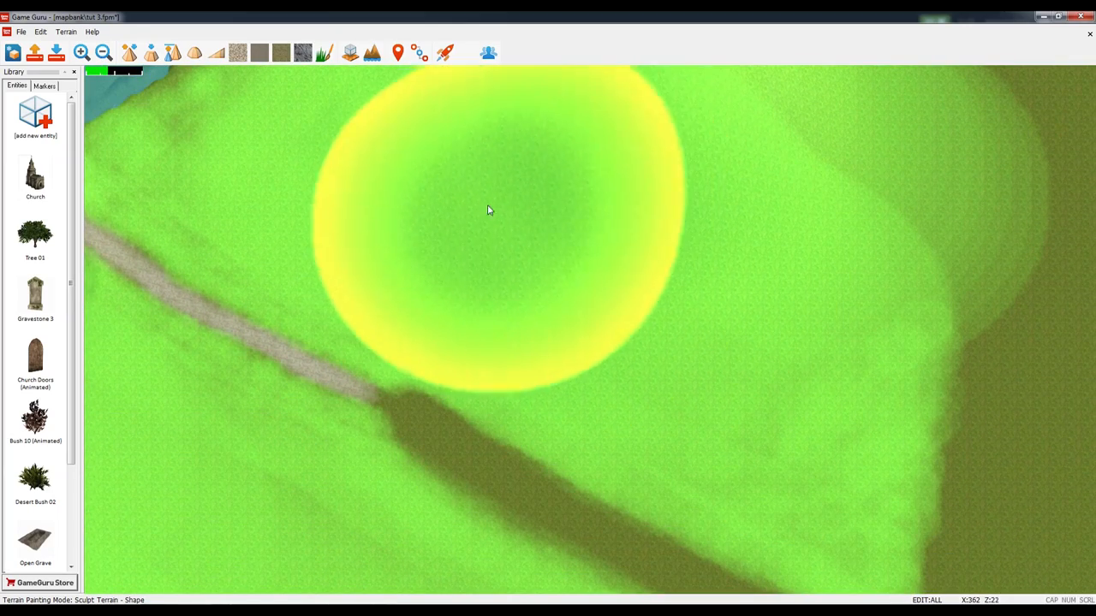
scroll(878, 347, down, 5)
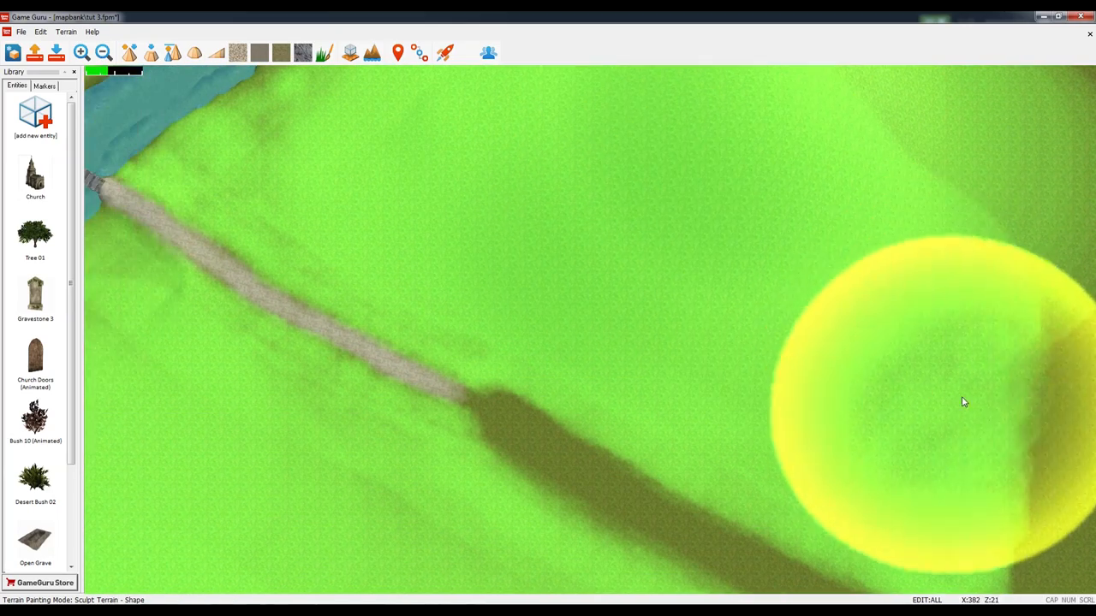
key(Left)
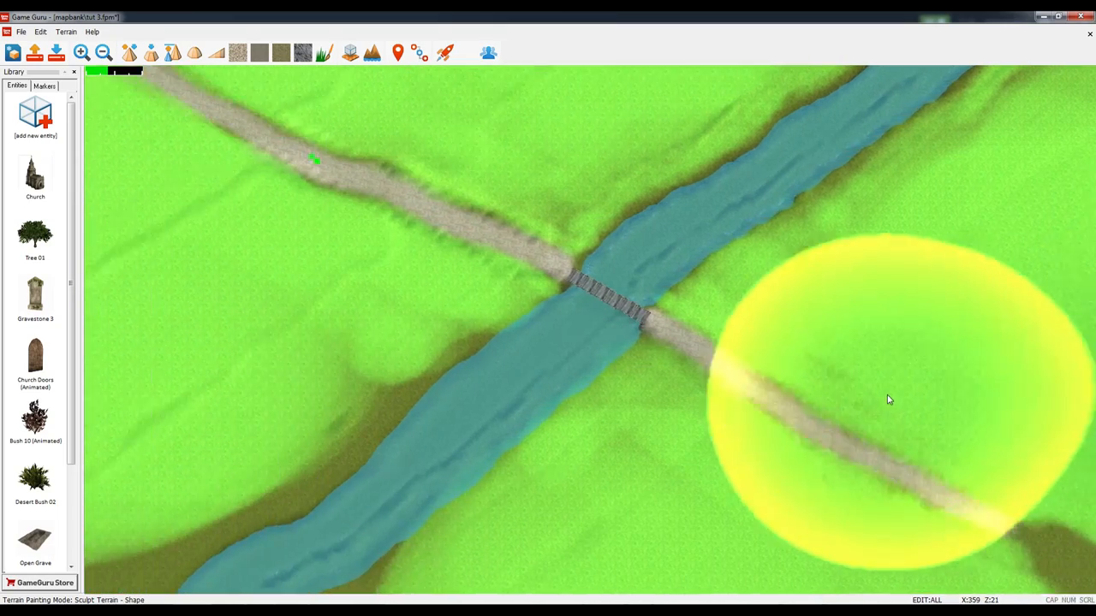
key(Right)
key(Down)
key(Down)
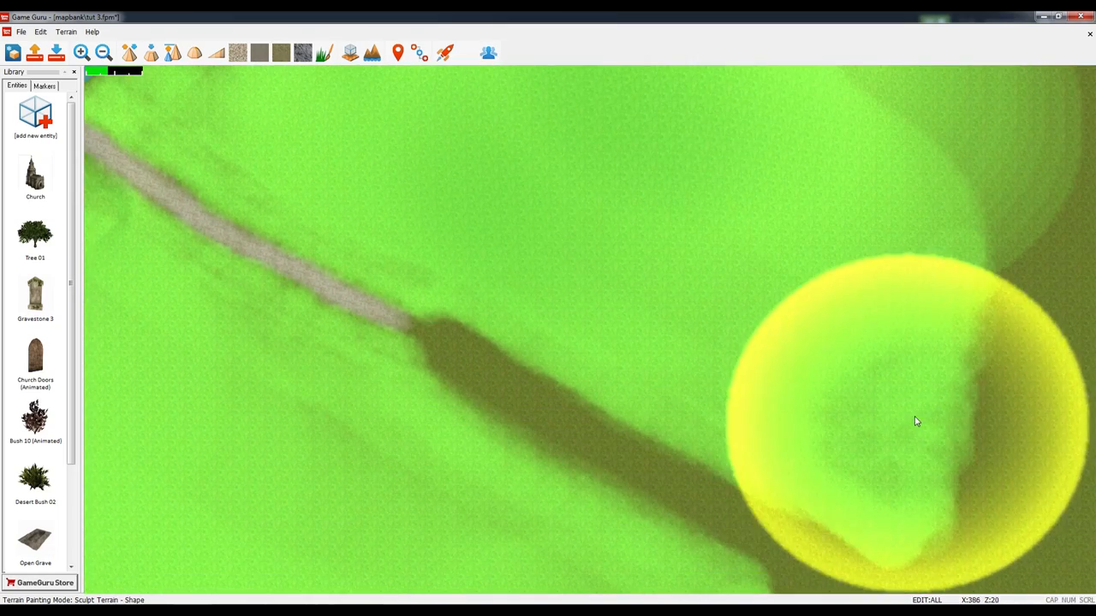
key(Up)
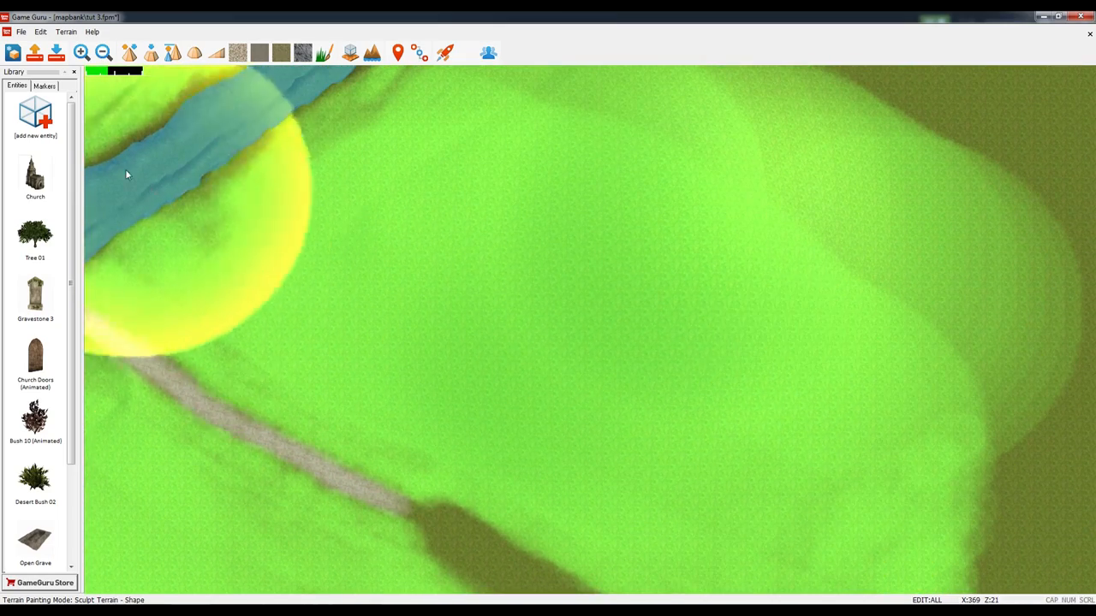
Add Rock 08 from the Scenery entities, rotate it and place it on the sculpted ground near the path's end
click(45, 116)
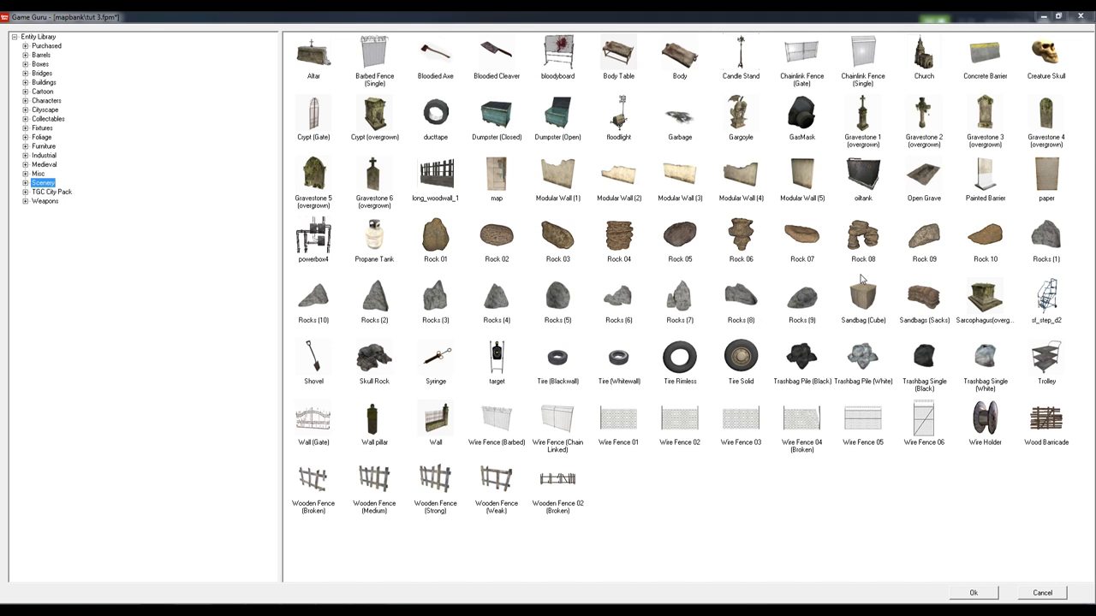
click(863, 237)
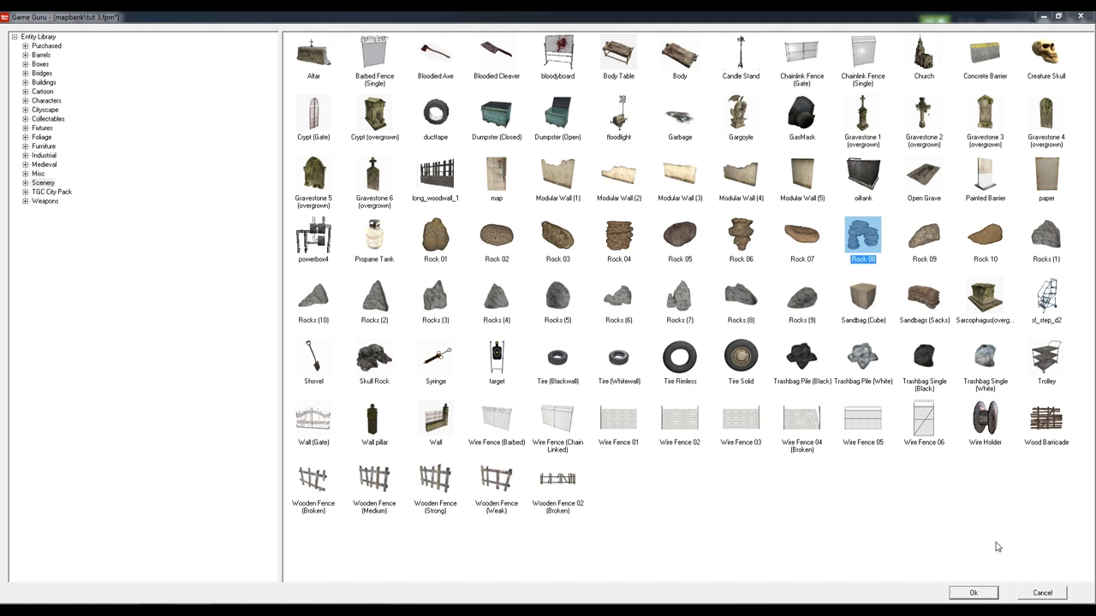
click(973, 592)
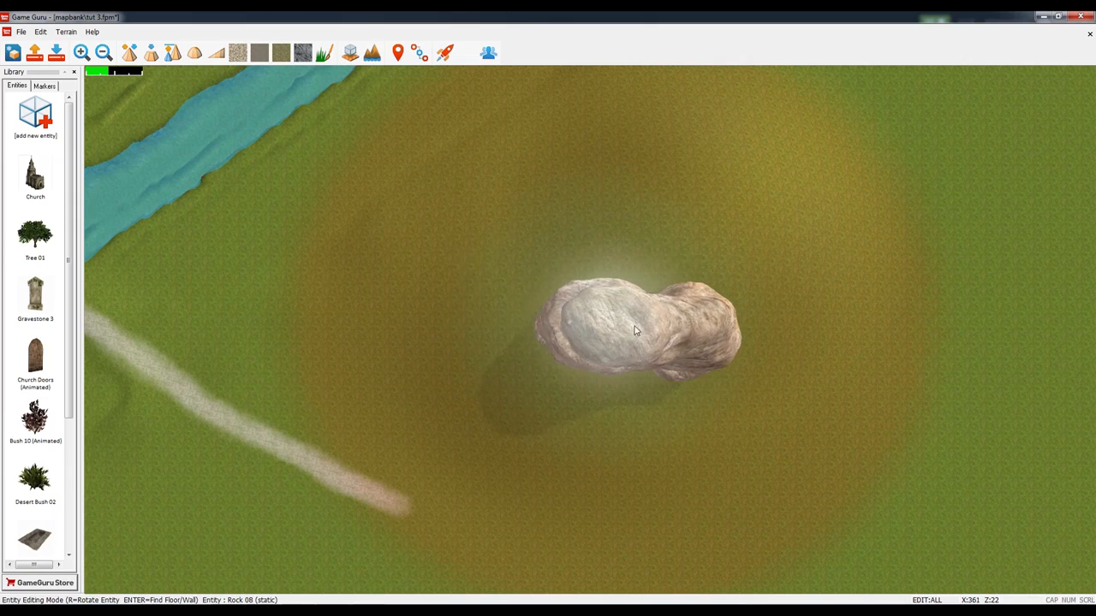
key(r)
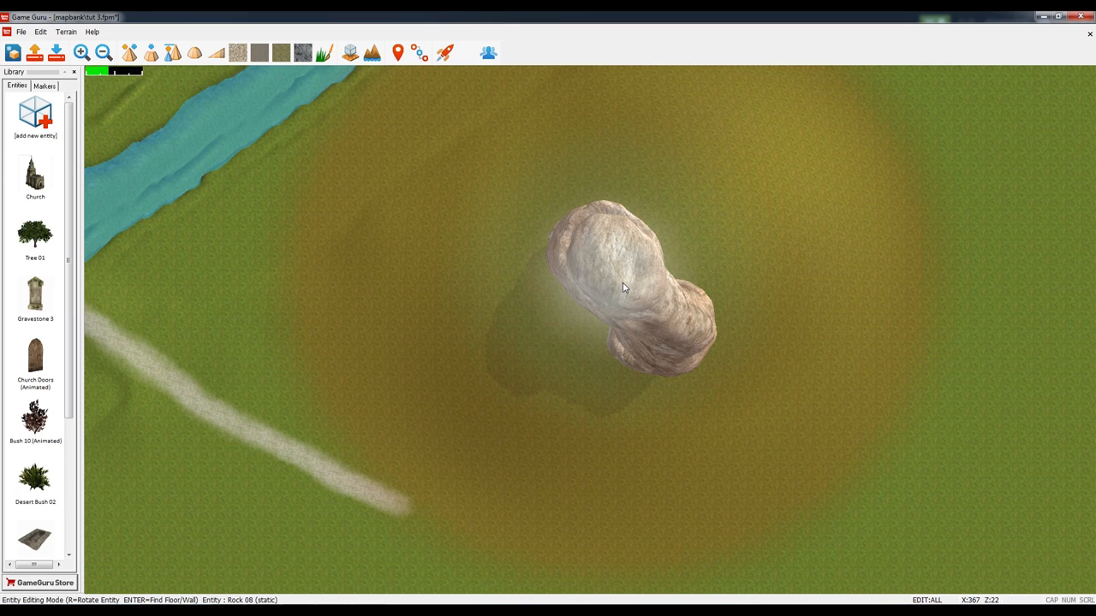
key(r)
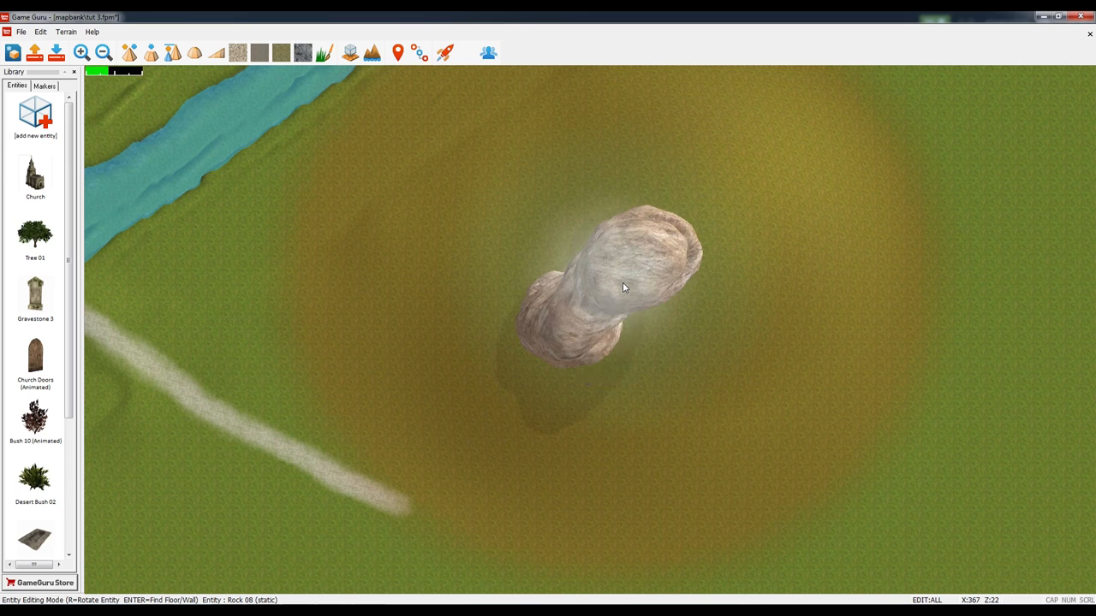
key(r)
key(r)
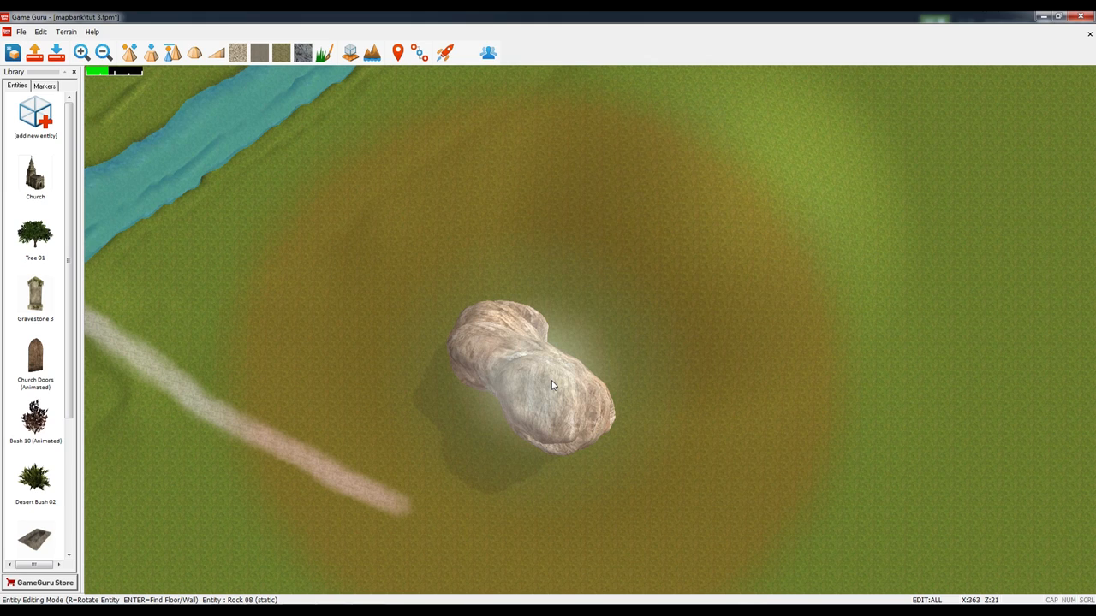
click(552, 382)
right_click(838, 341)
Load Rock 01 from the Scenery entities for placement near the large rock
key(a)
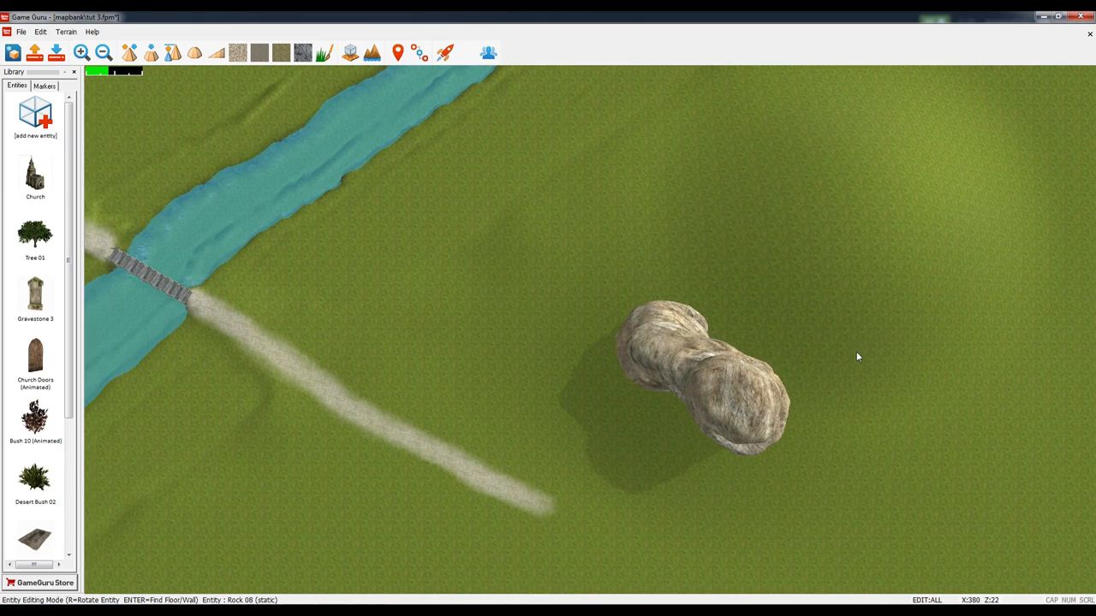
key(s)
key(s)
key(a)
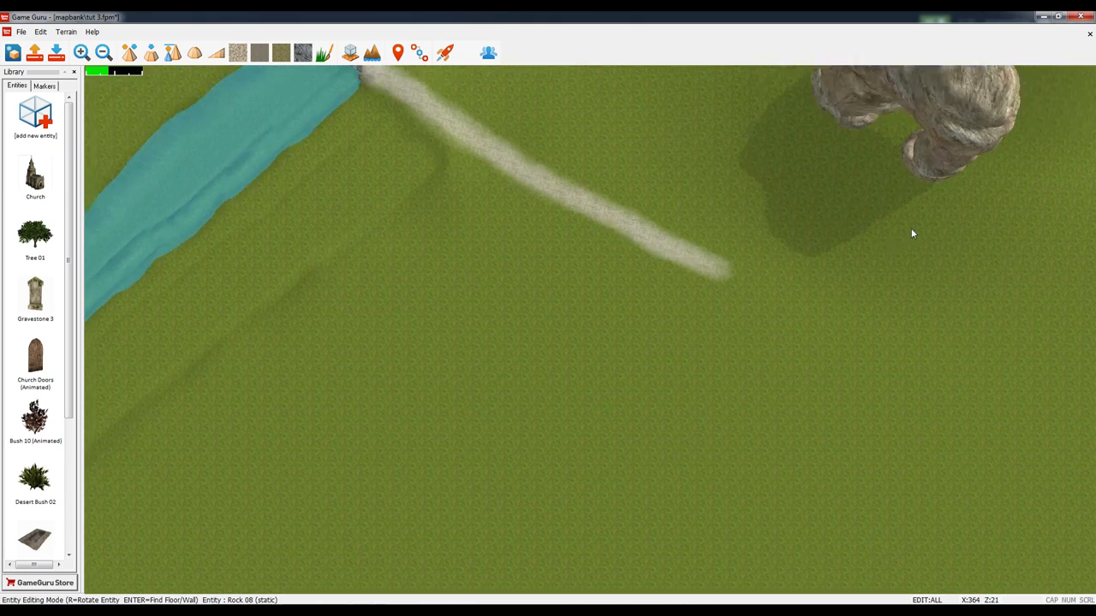
key(w)
key(d)
key(d)
click(41, 114)
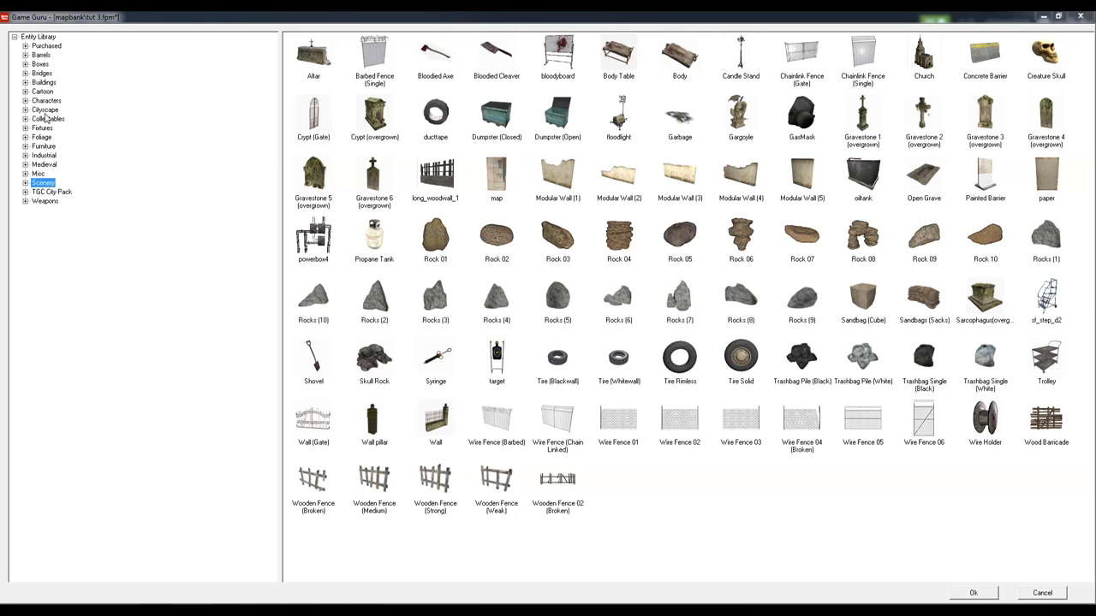
click(433, 241)
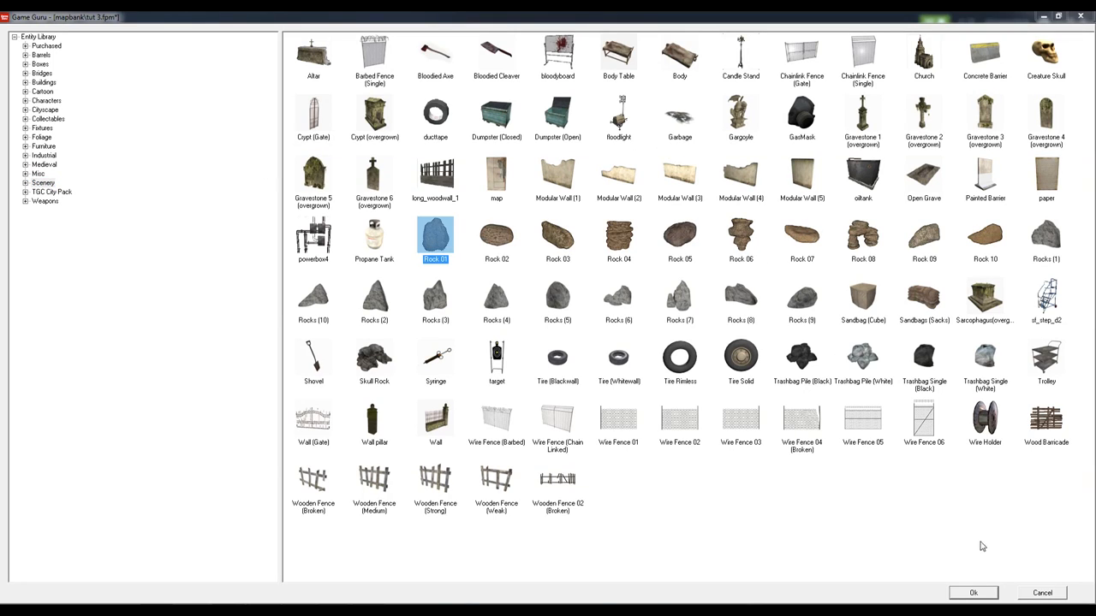
click(971, 593)
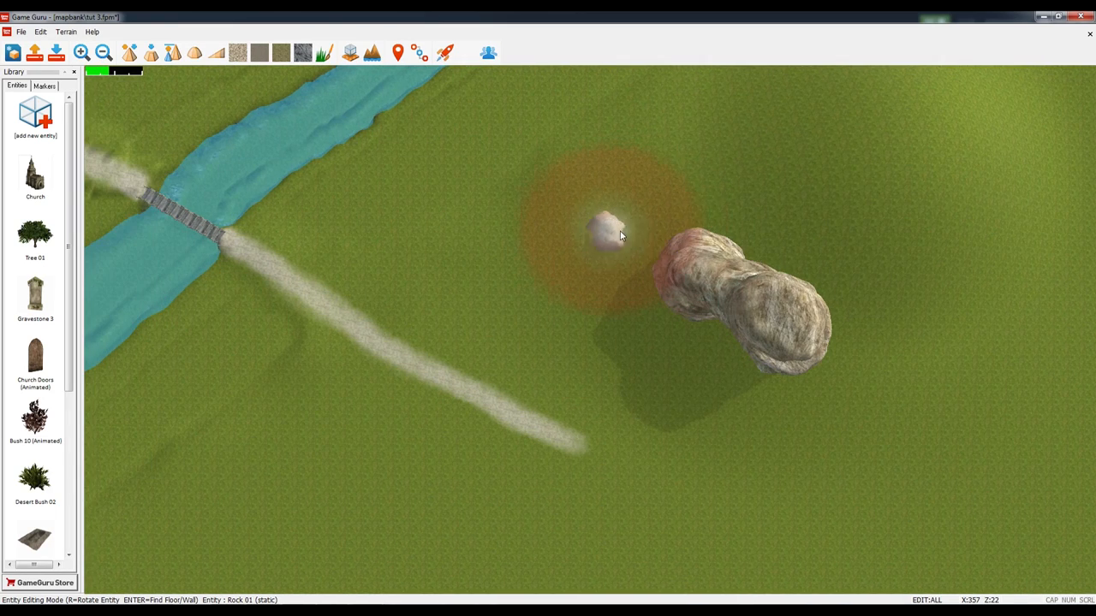
Place Rock 01 against the river-facing end of the large rock
key(Left)
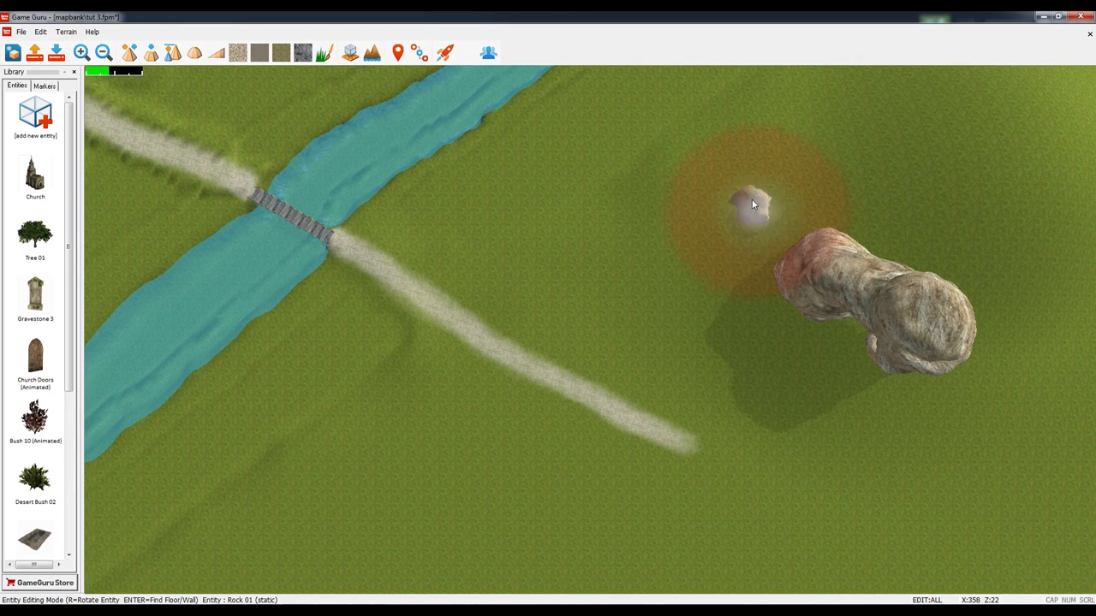
key(Right)
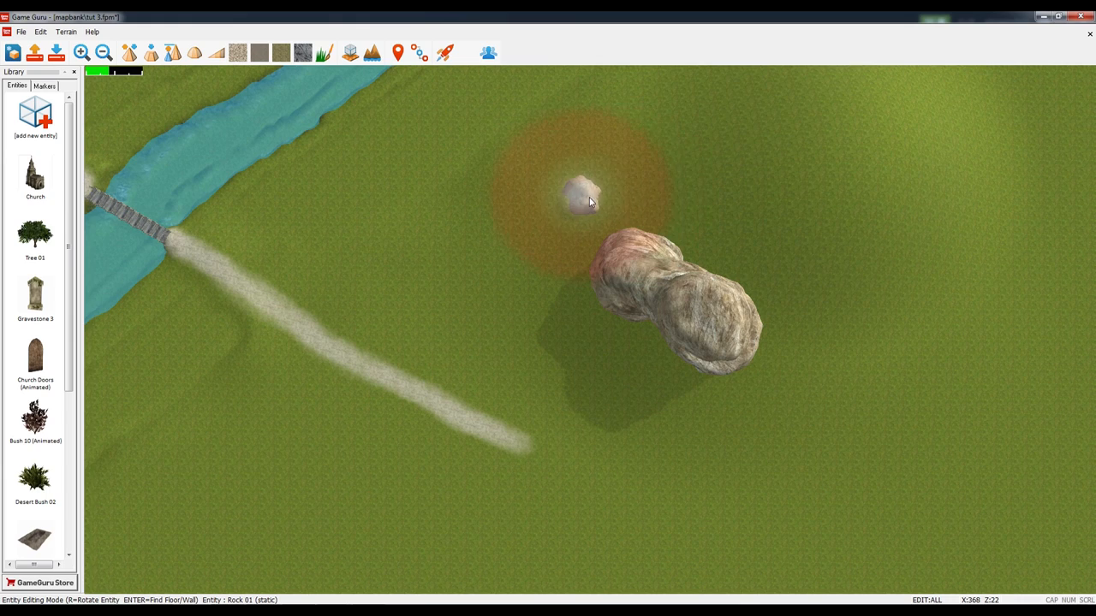
key(Left)
key(Right)
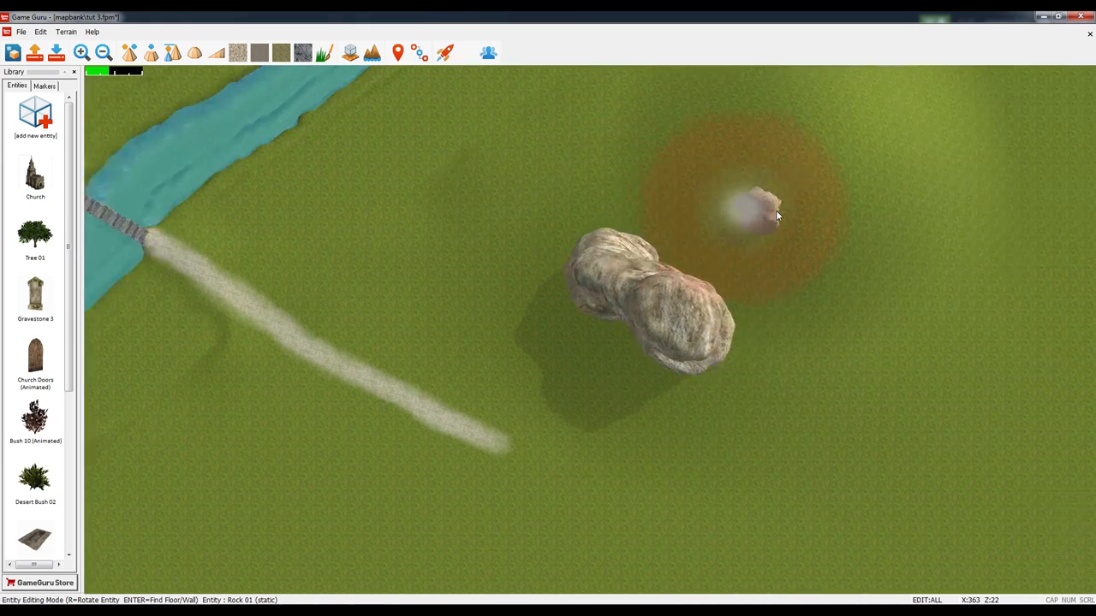
key(Left)
key(Left)
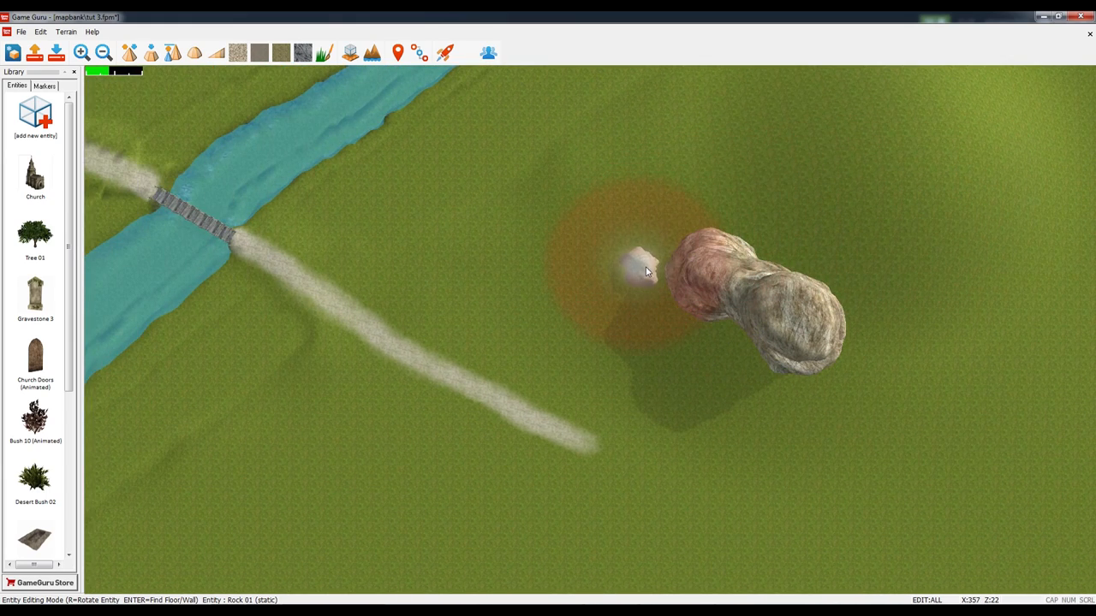
click(635, 261)
Add Rock 02 from the Scenery entities and place it between Rock 01 and the large rock's river-facing end
click(37, 117)
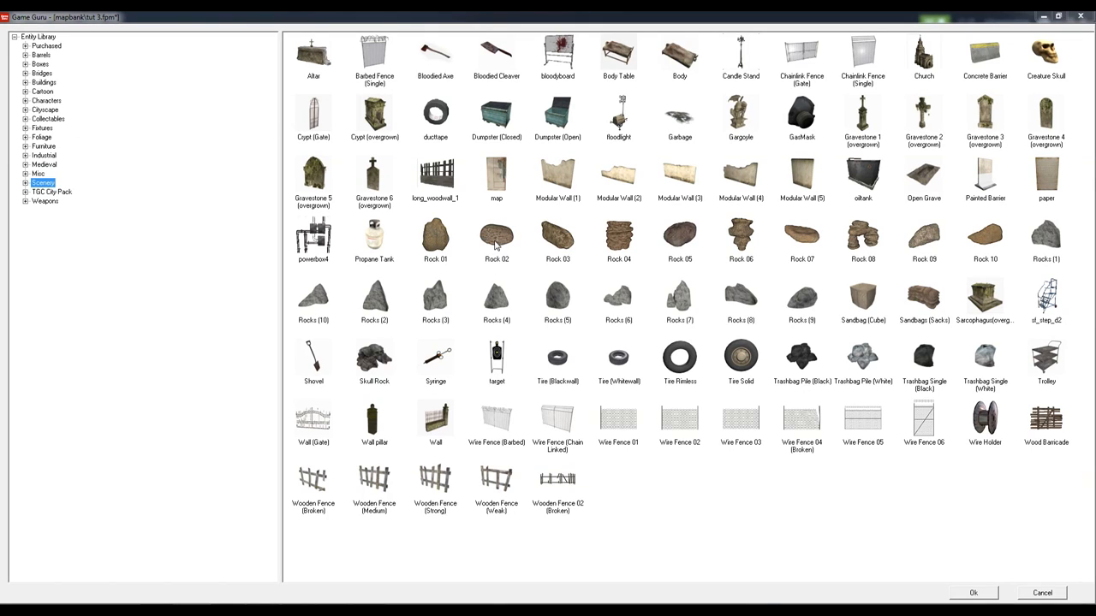
click(502, 245)
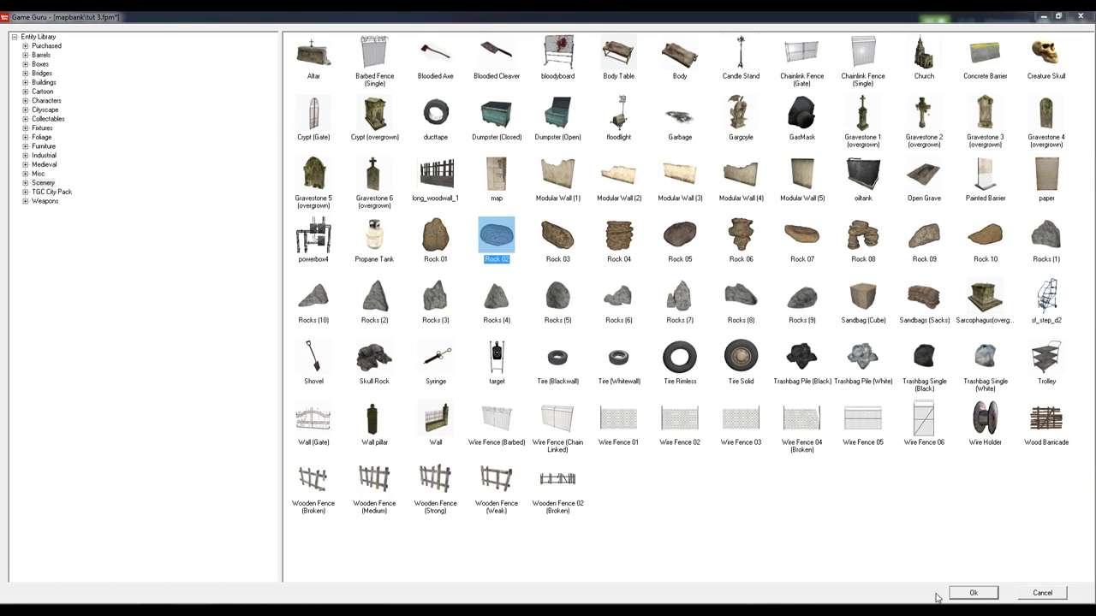
click(971, 593)
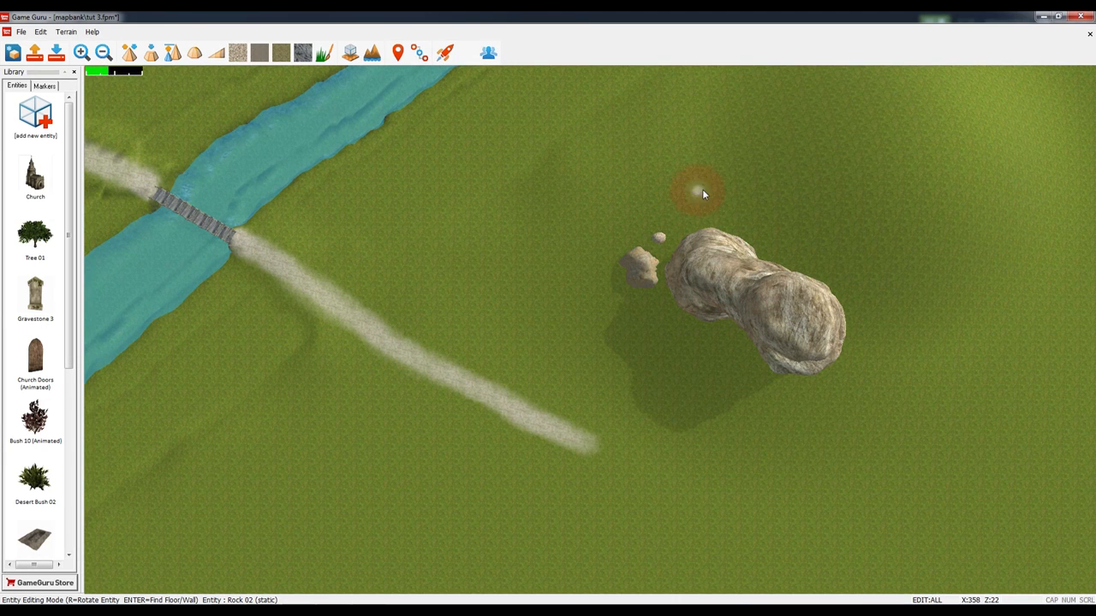
Add Rock 03 from the Scenery entities, rotate it and place it against the large rock's end facing away from the river
click(30, 122)
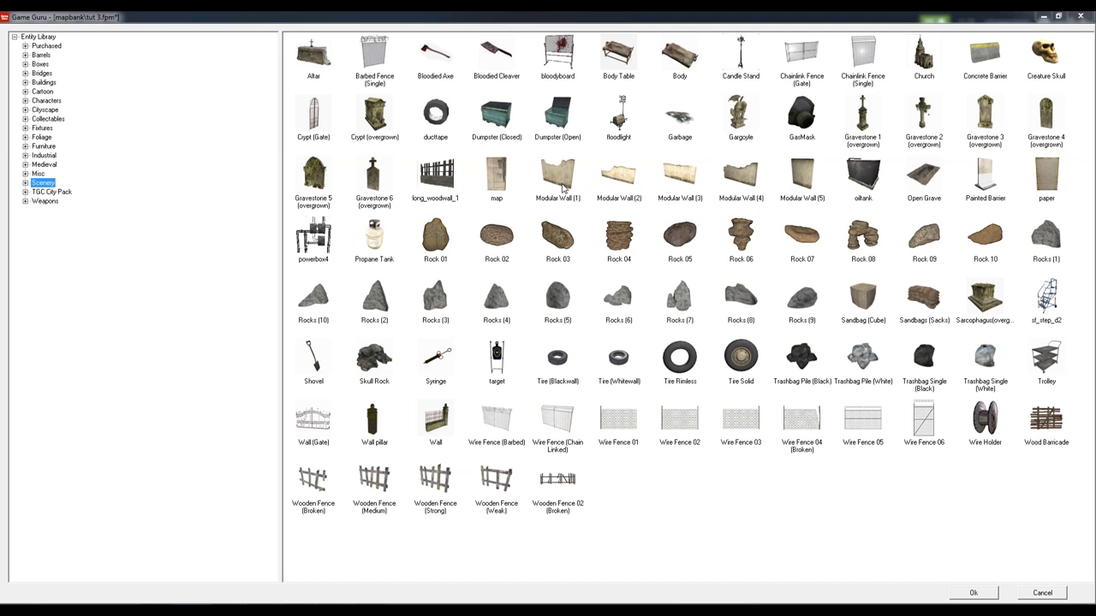
click(559, 240)
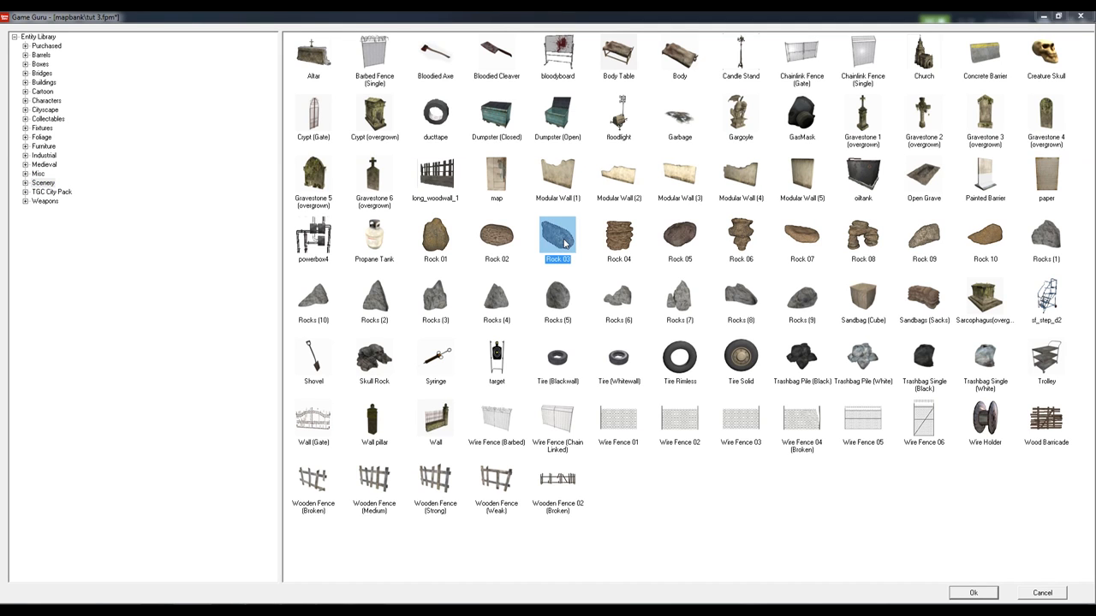
click(972, 592)
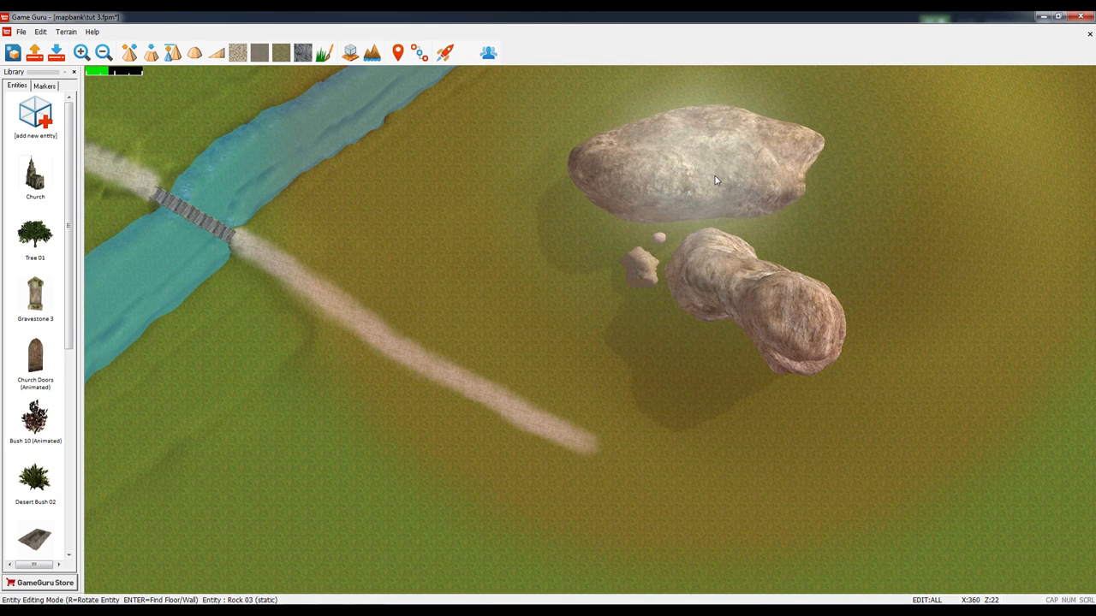
key(d)
key(s)
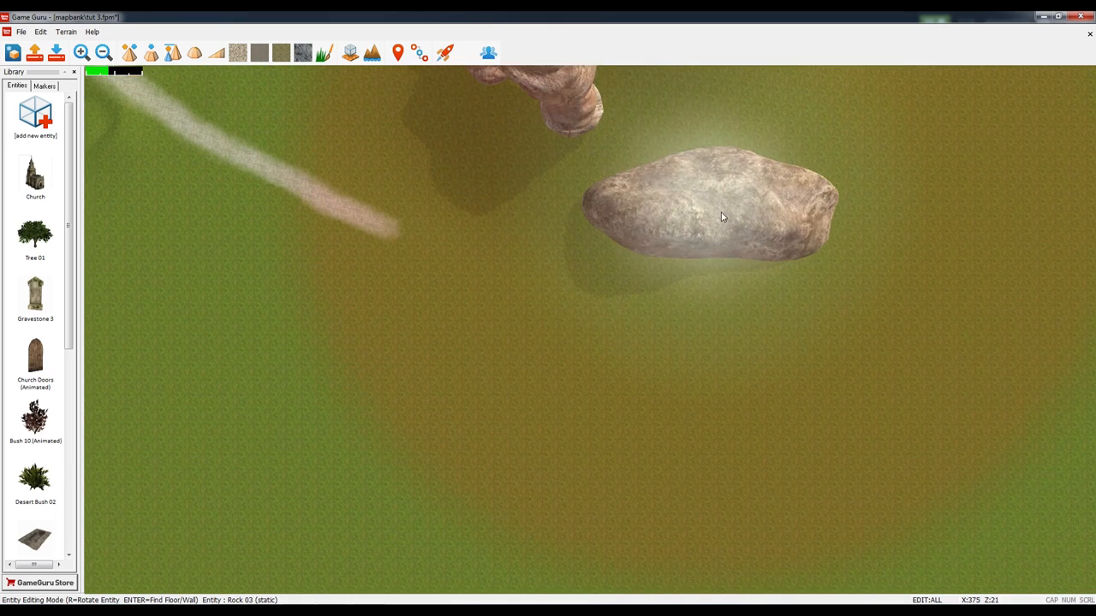
key(w)
key(r)
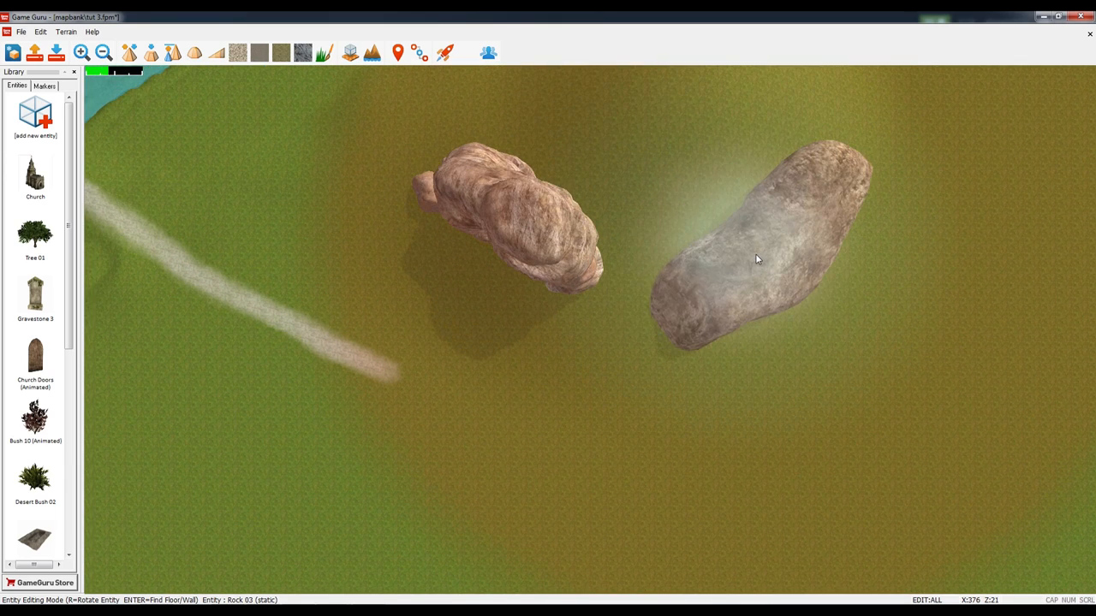
key(a)
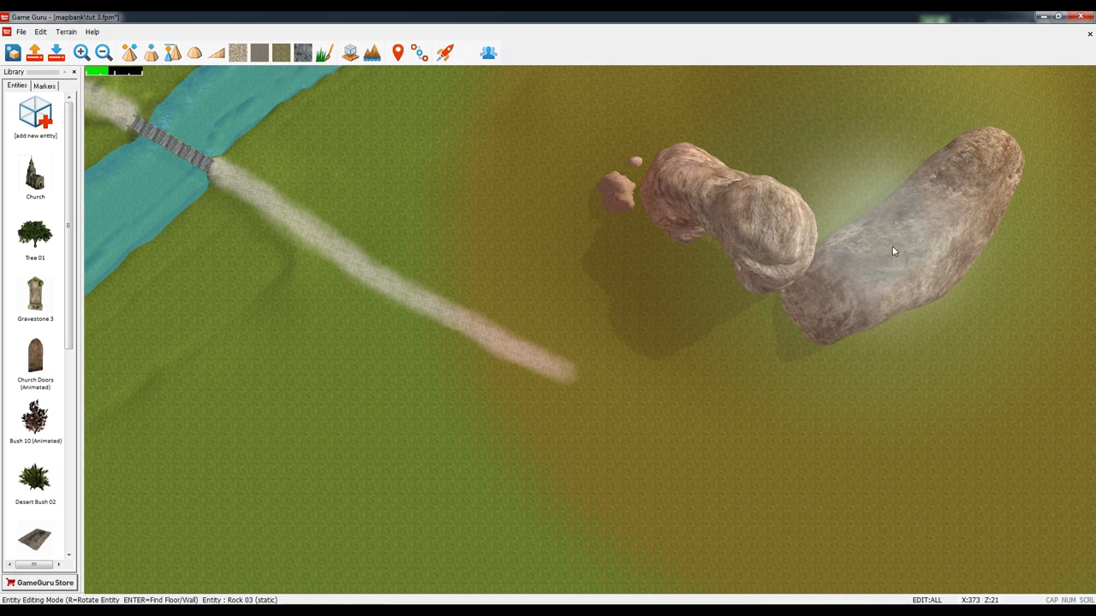
key(r)
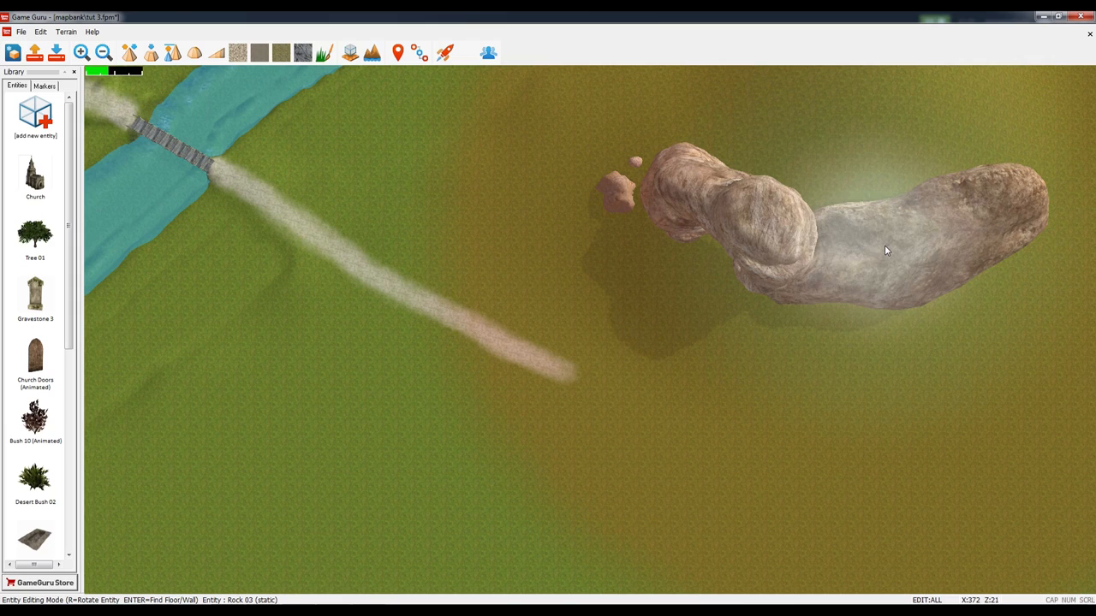
click(883, 249)
Rotate a second Rock 03 to a steep angle and place it against the large rock's river-facing end
key(d)
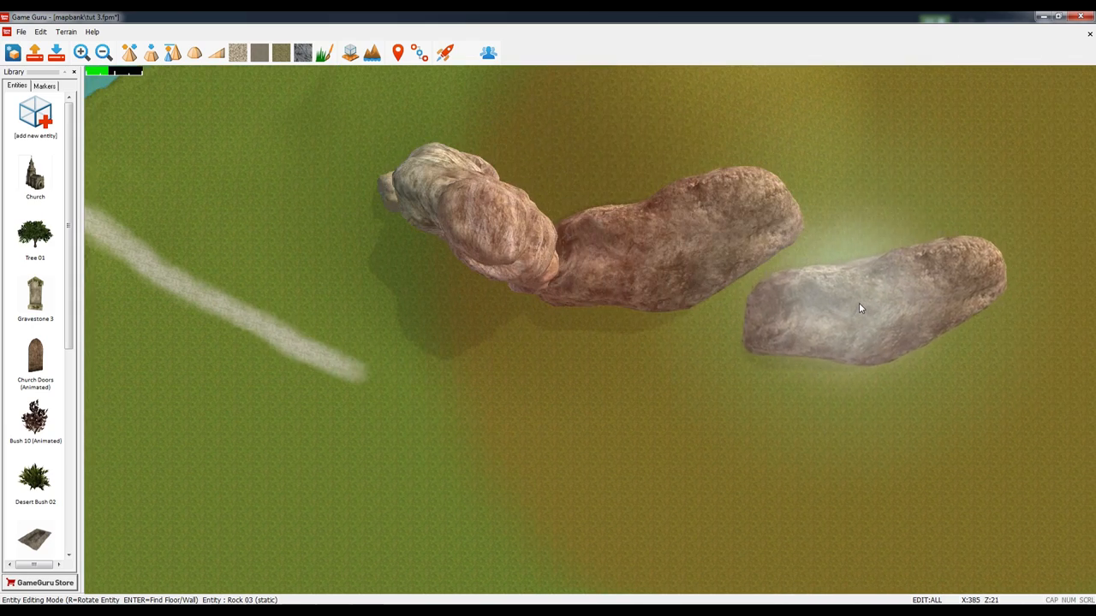
key(w)
key(a)
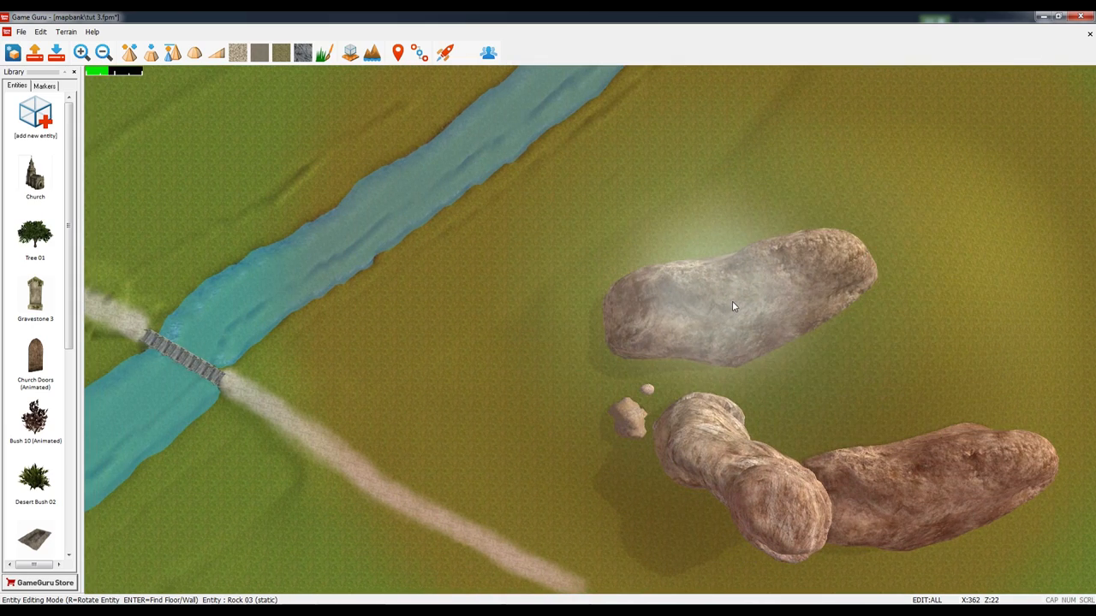
key(r)
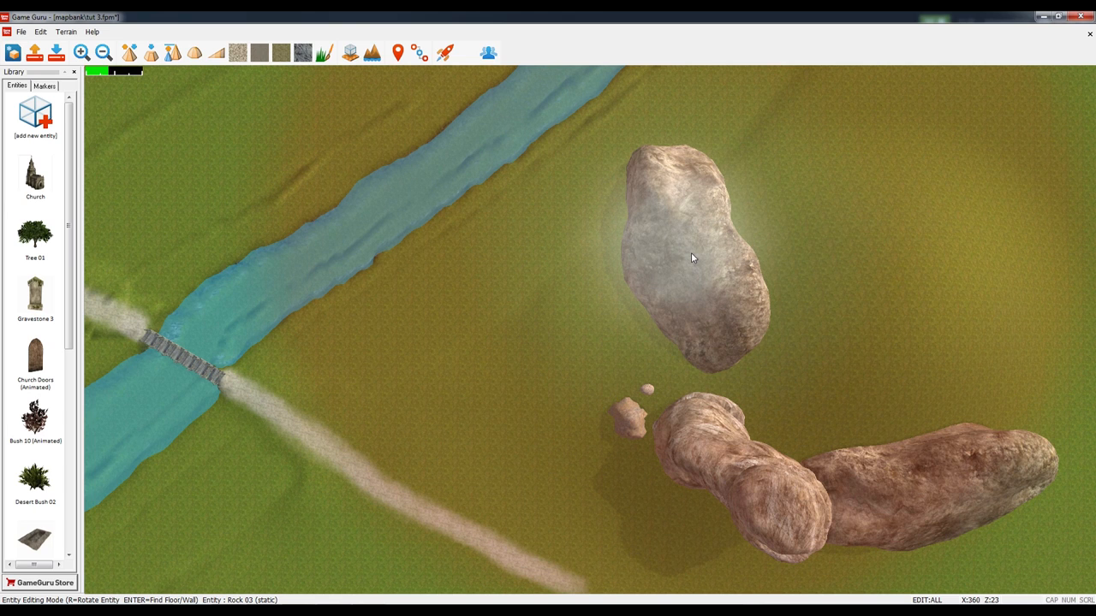
key(r)
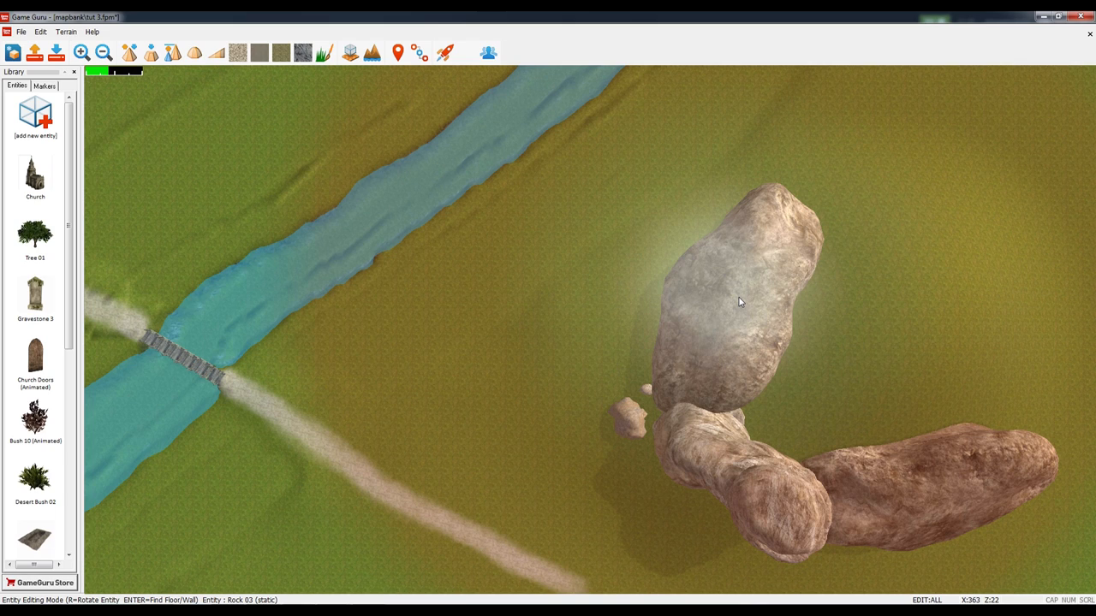
click(740, 302)
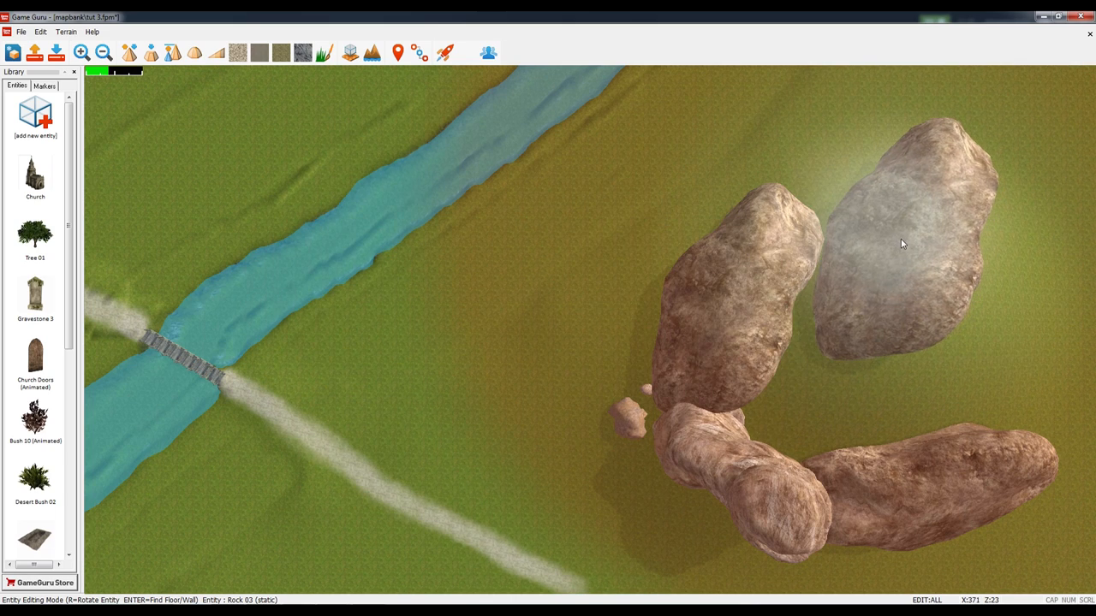
Rotate a third Rock 03 and place it overlapping the far end of the second one to curve the wall around the mound
key(Right)
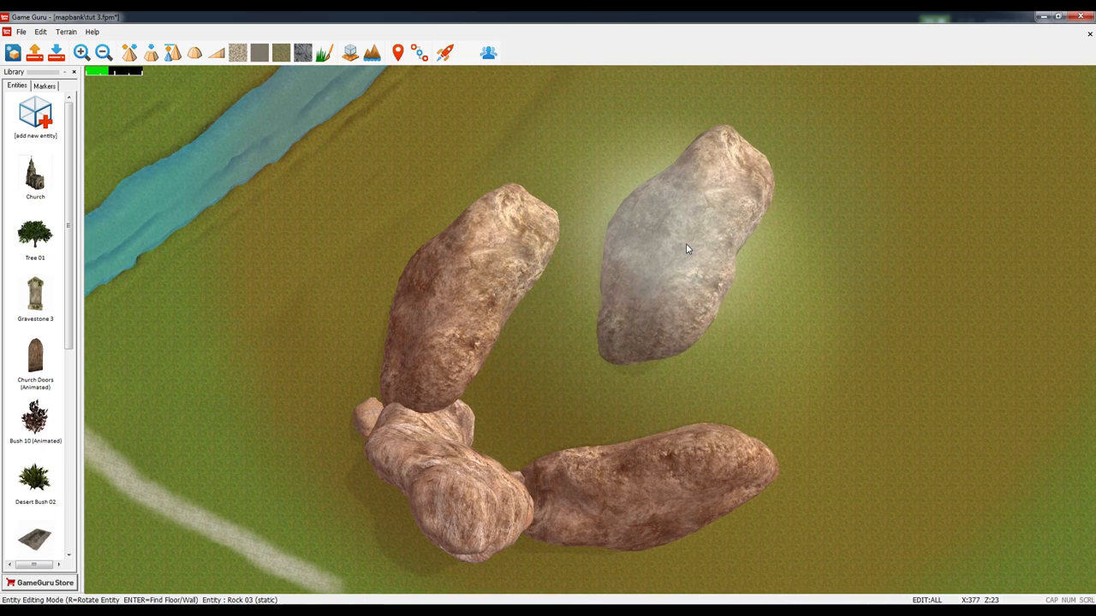
key(r)
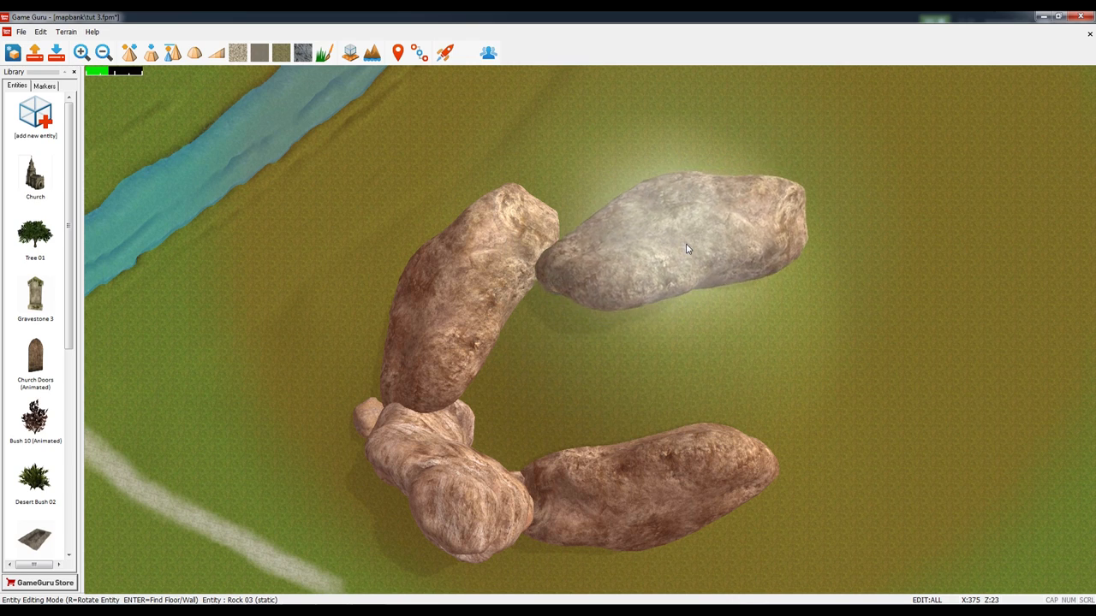
key(Left)
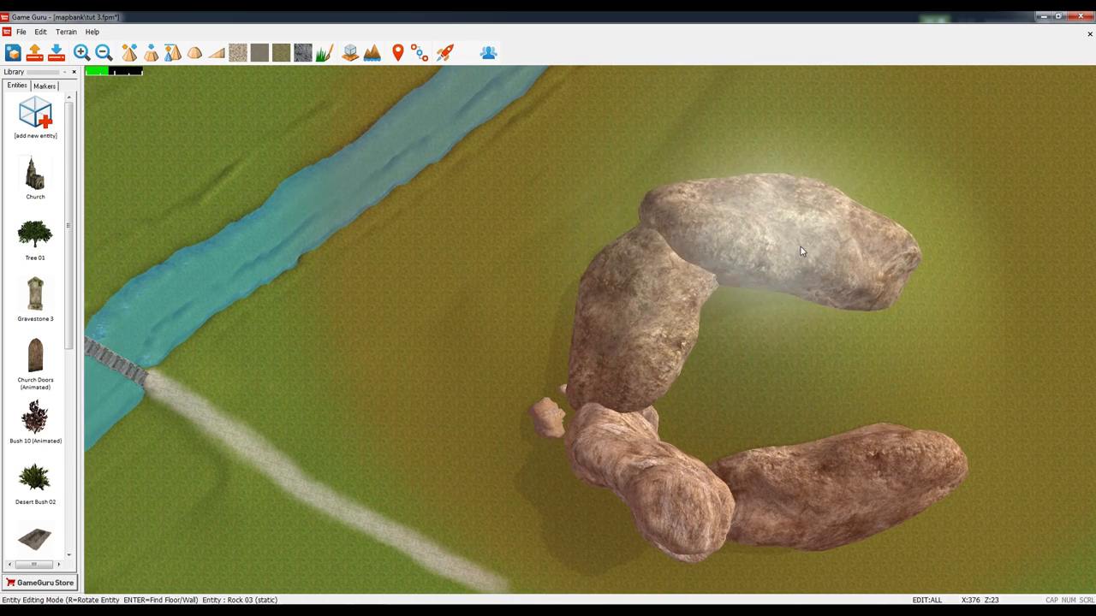
click(837, 221)
Rotate a fourth Rock 03 and place it across the remaining gap to close the rock ring
key(Right)
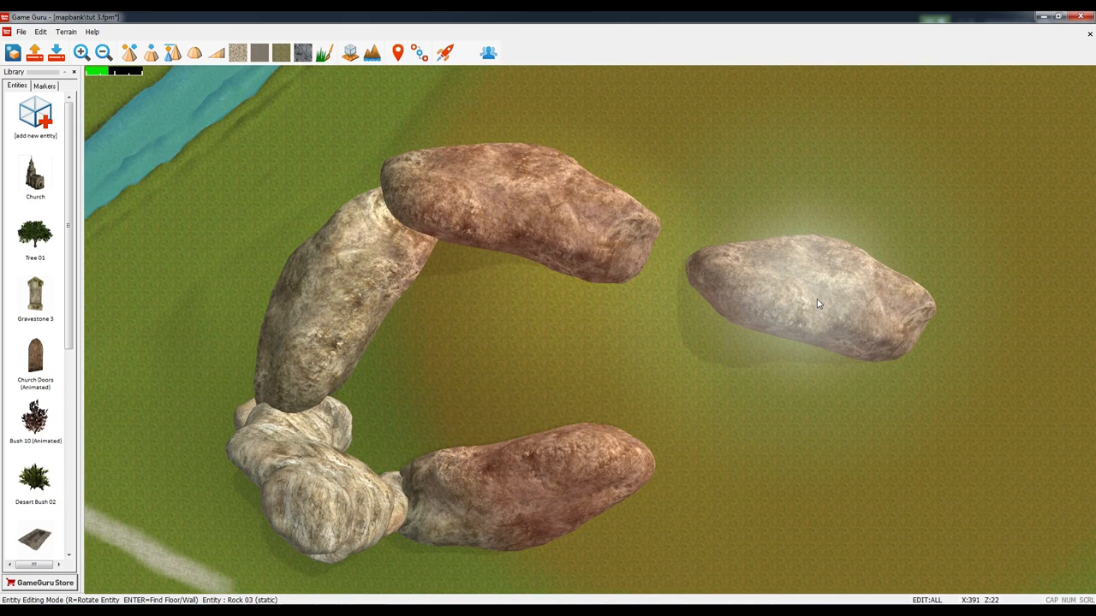
key(r)
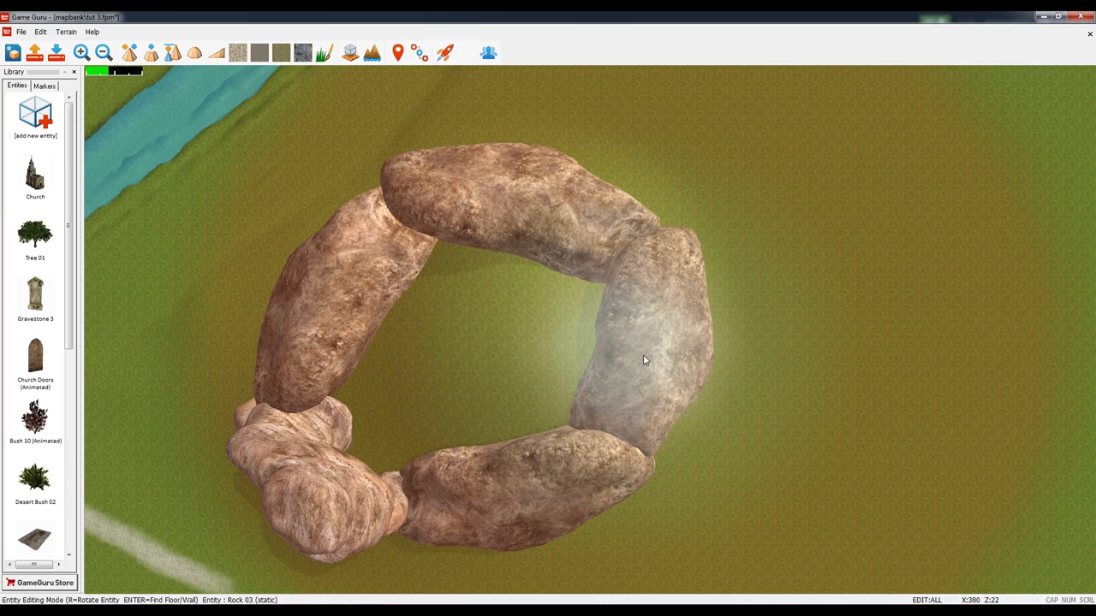
click(642, 354)
Examine the rock ring from above, including its joints and its position relative to the path and river
key(Left)
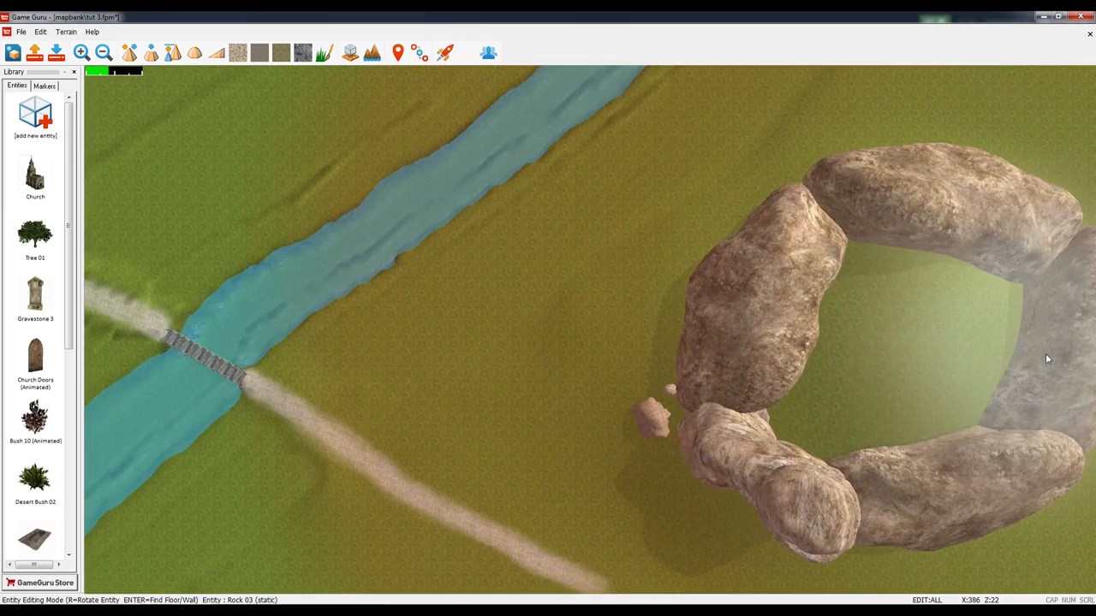
key(Down)
key(Up)
key(Right)
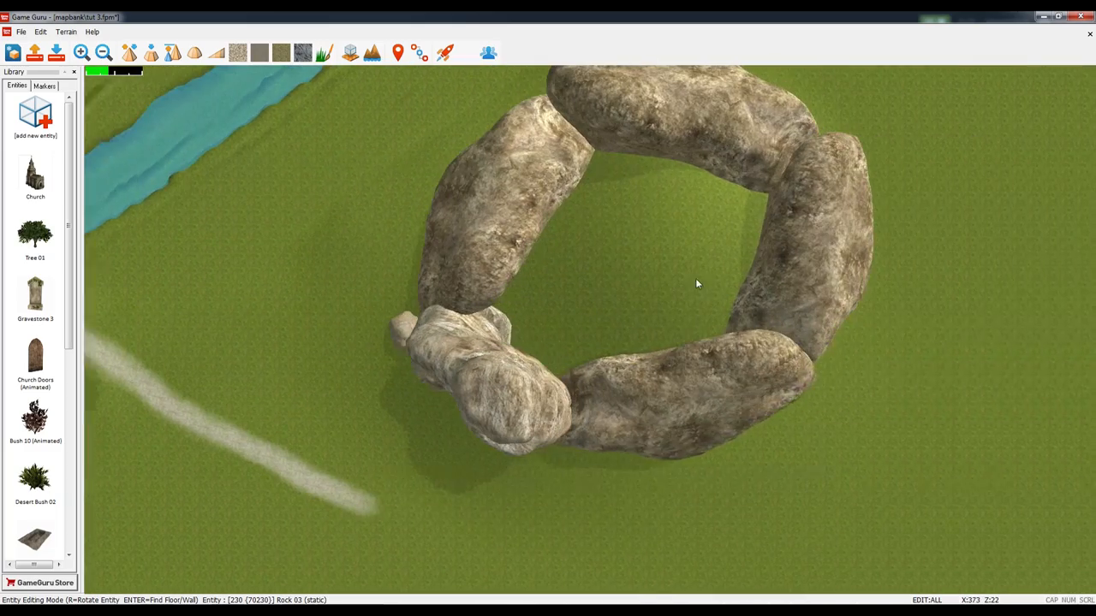
key(Right)
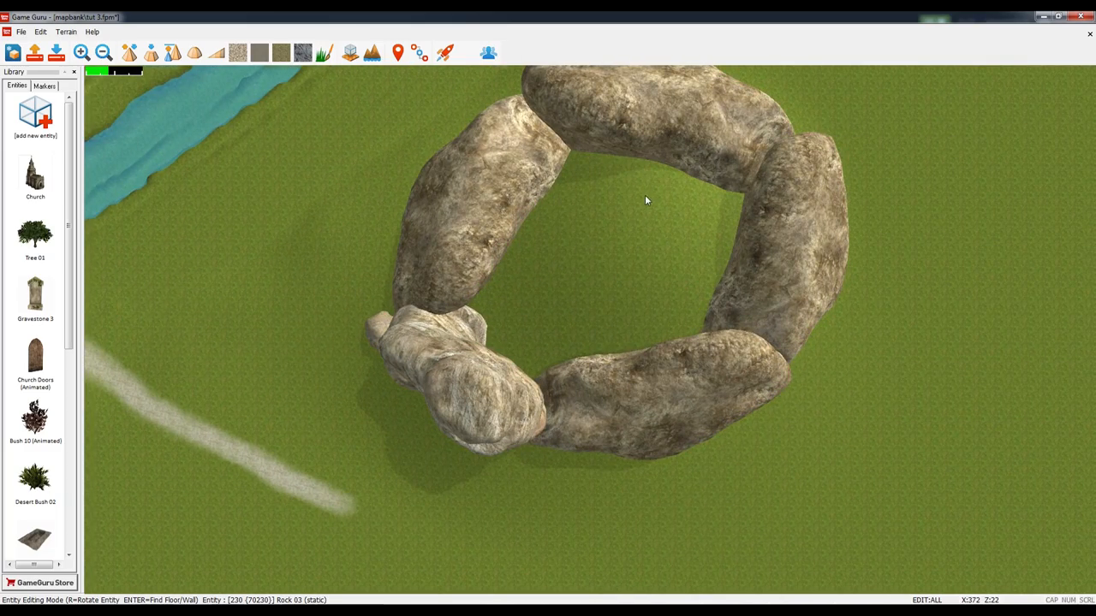
key(Down)
key(Up)
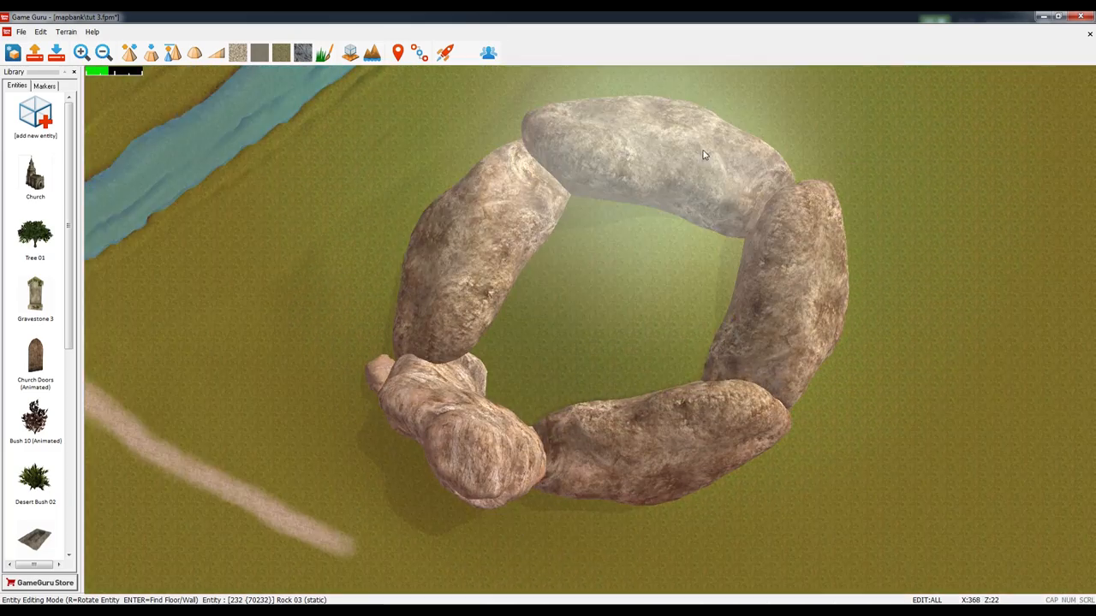
key(Down)
key(Up)
key(Down)
key(Left)
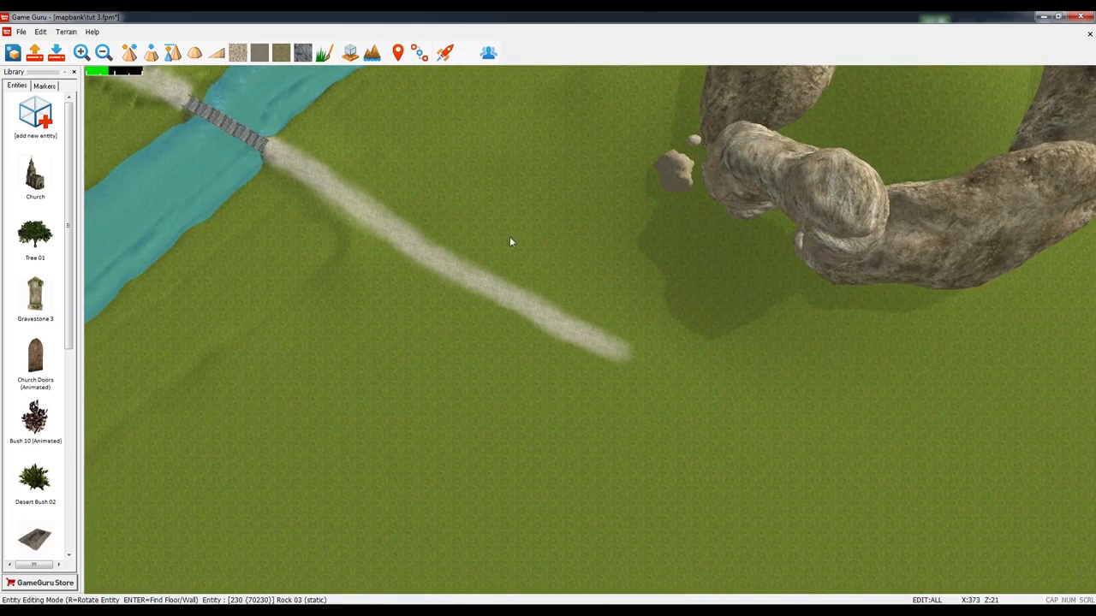
Test the level by walking along the path, over the bridge and through the rock arch into the ring
click(445, 53)
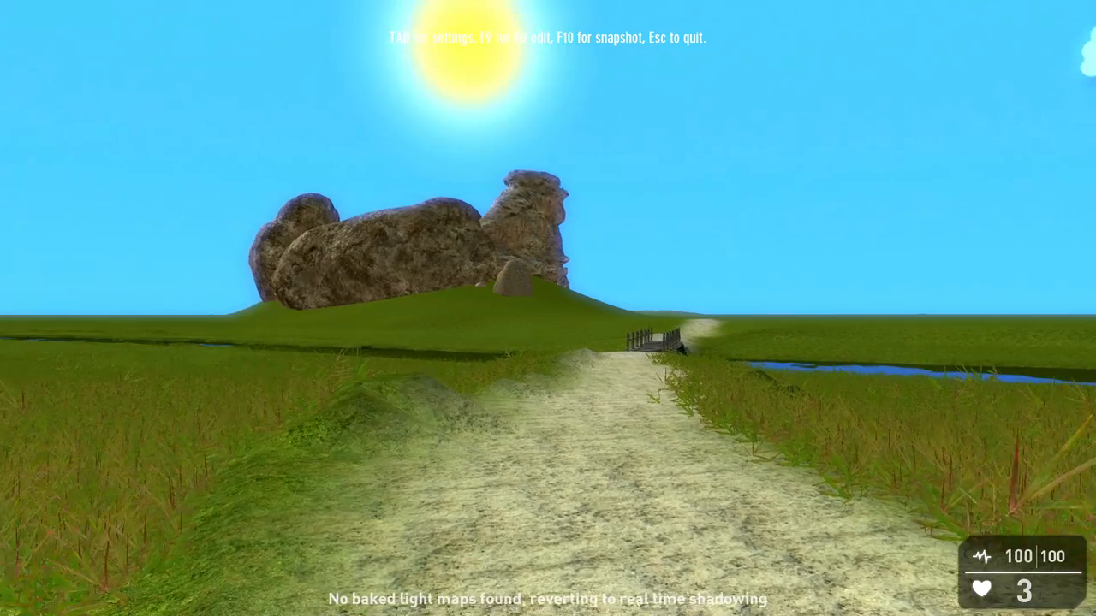
key(w)
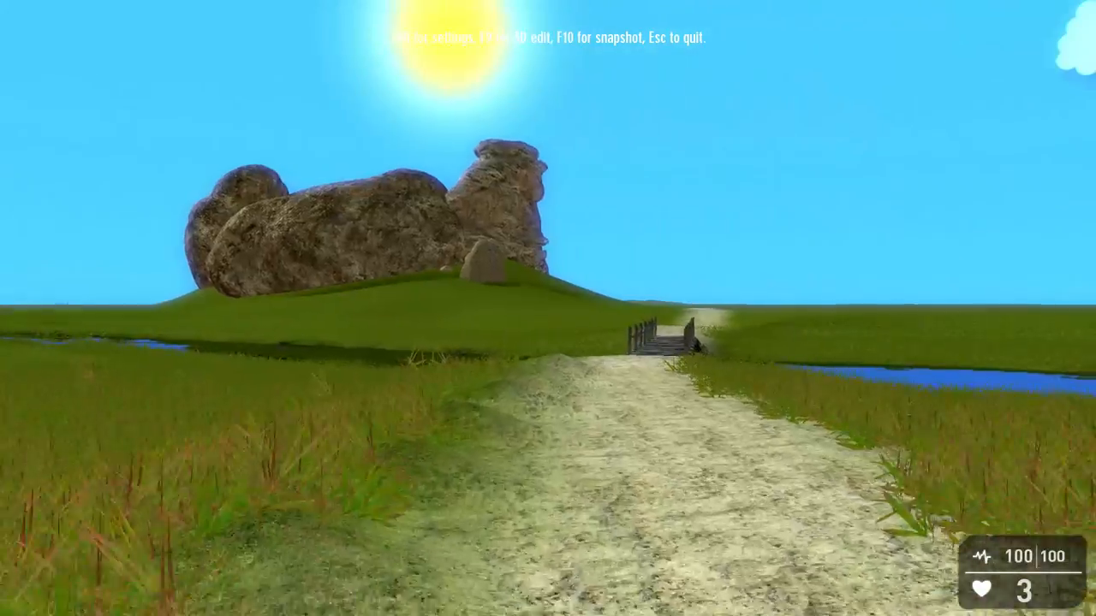
key(w)
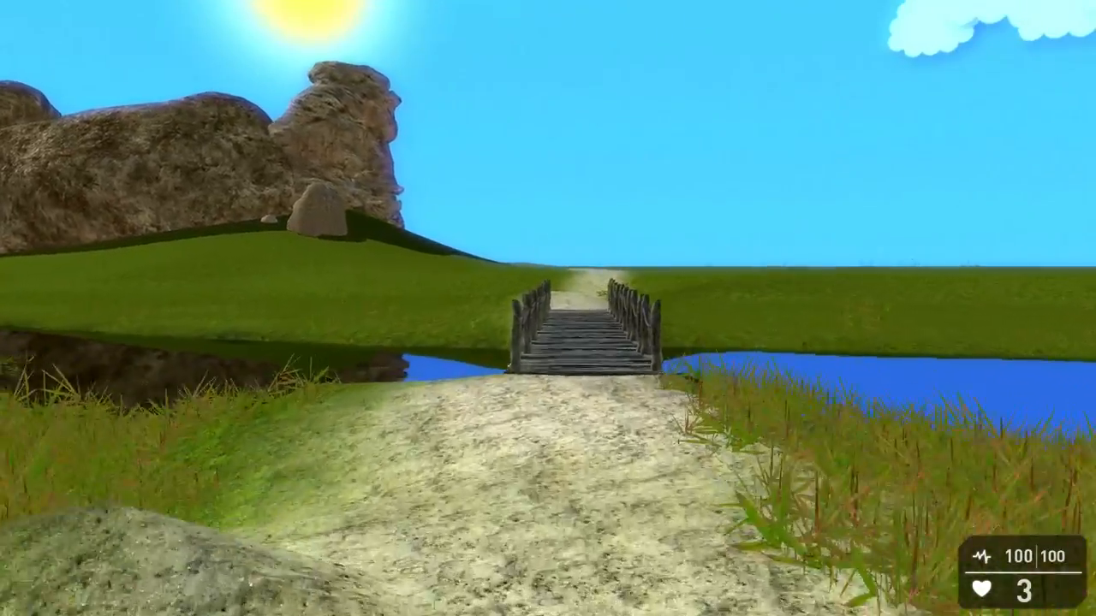
key(w)
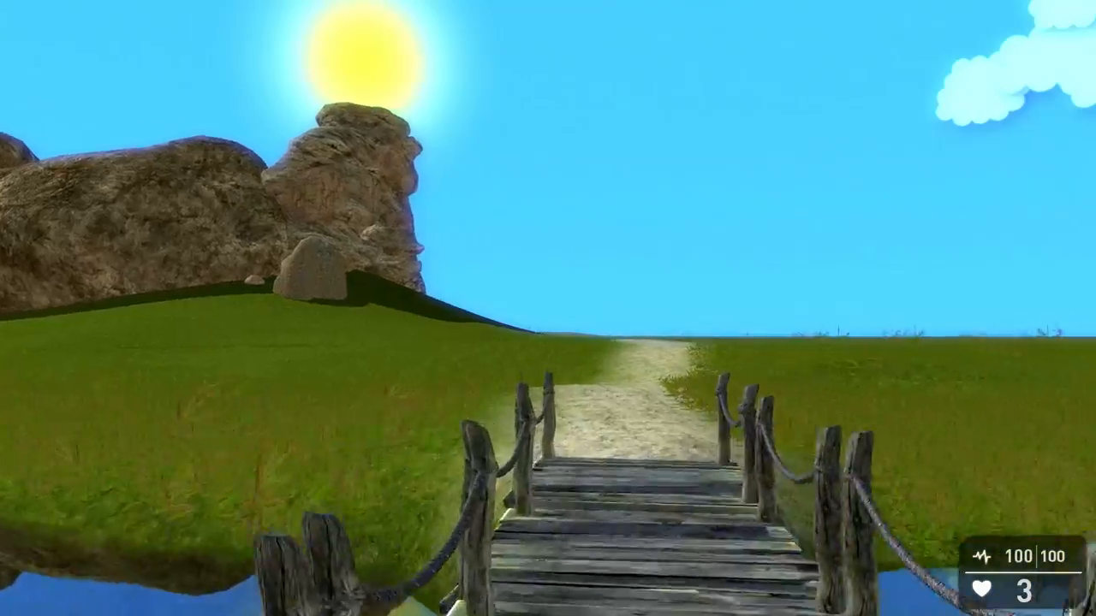
key(w)
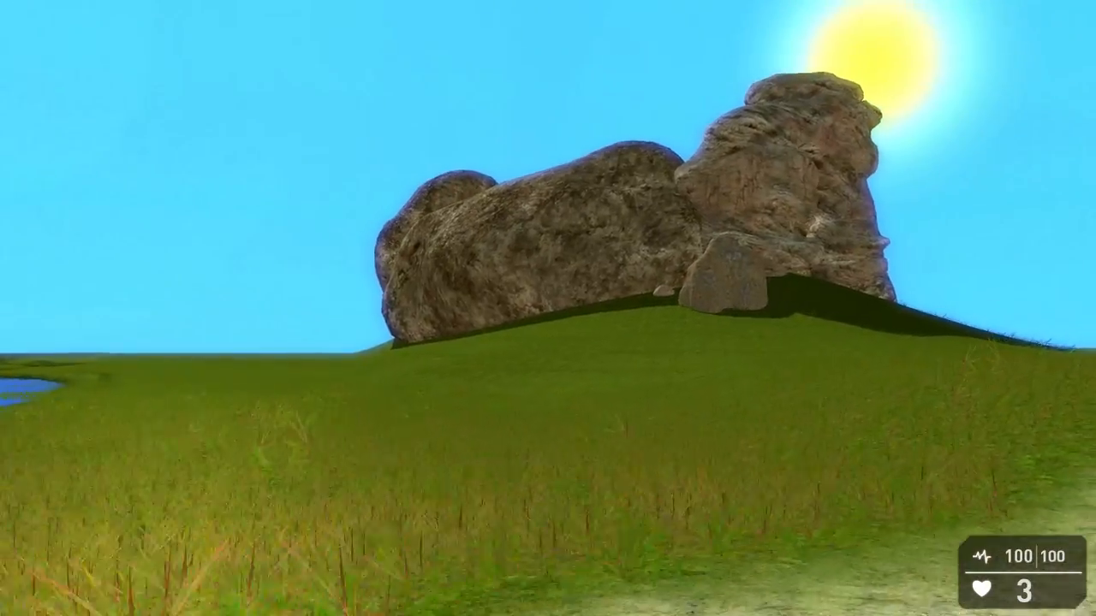
key(w)
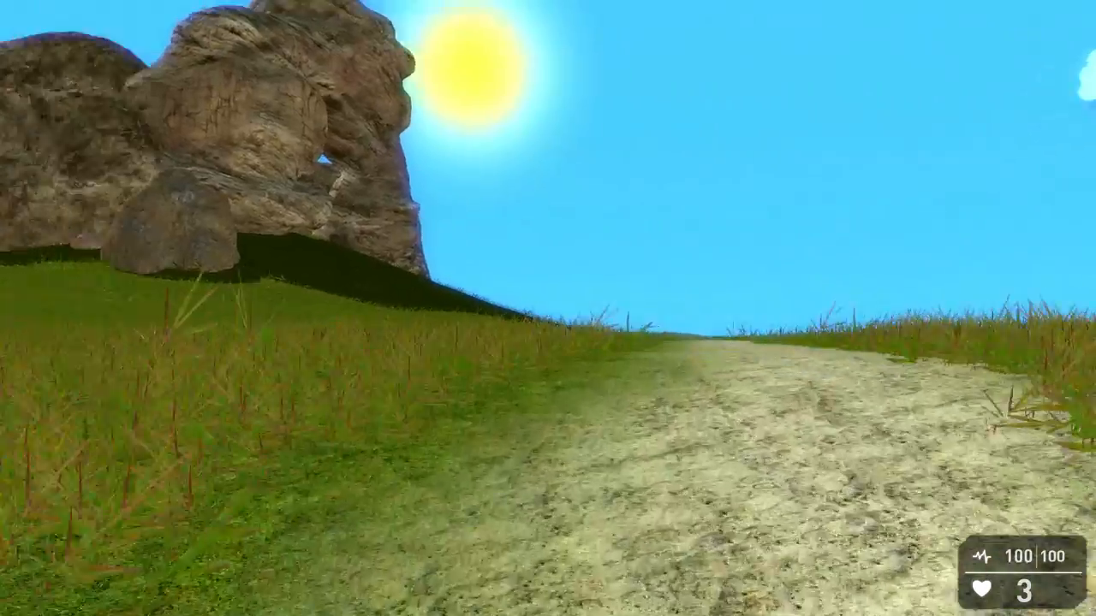
key(w)
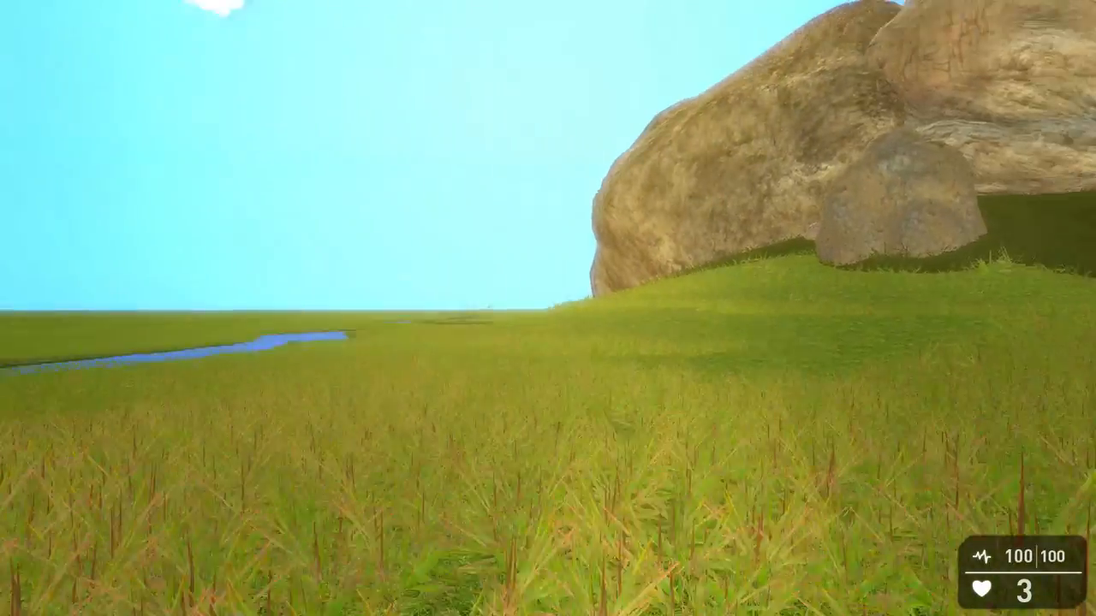
key(w)
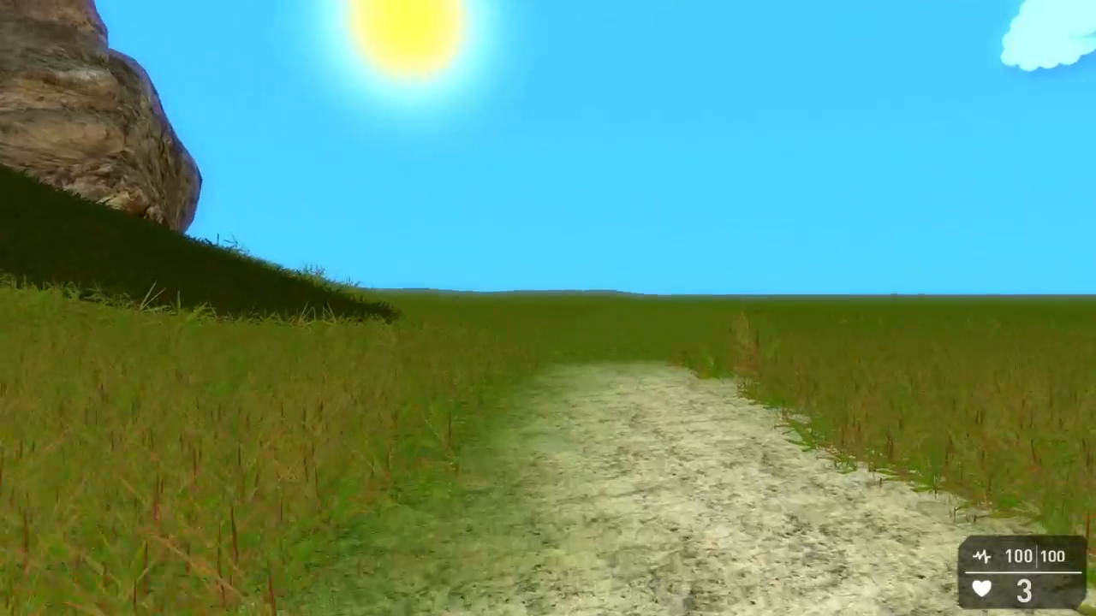
key(w)
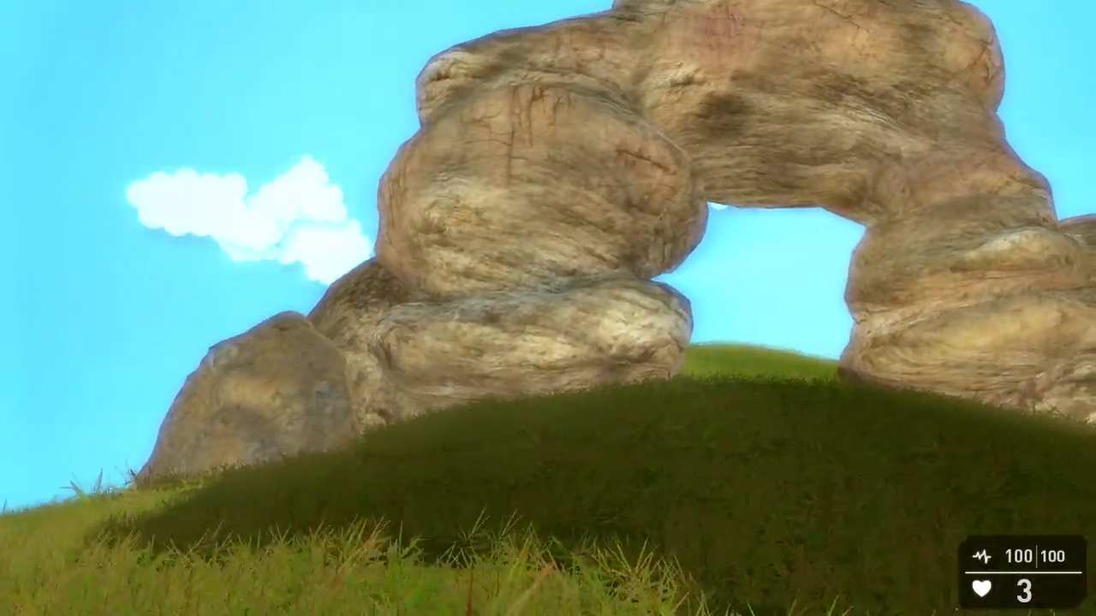
key(w)
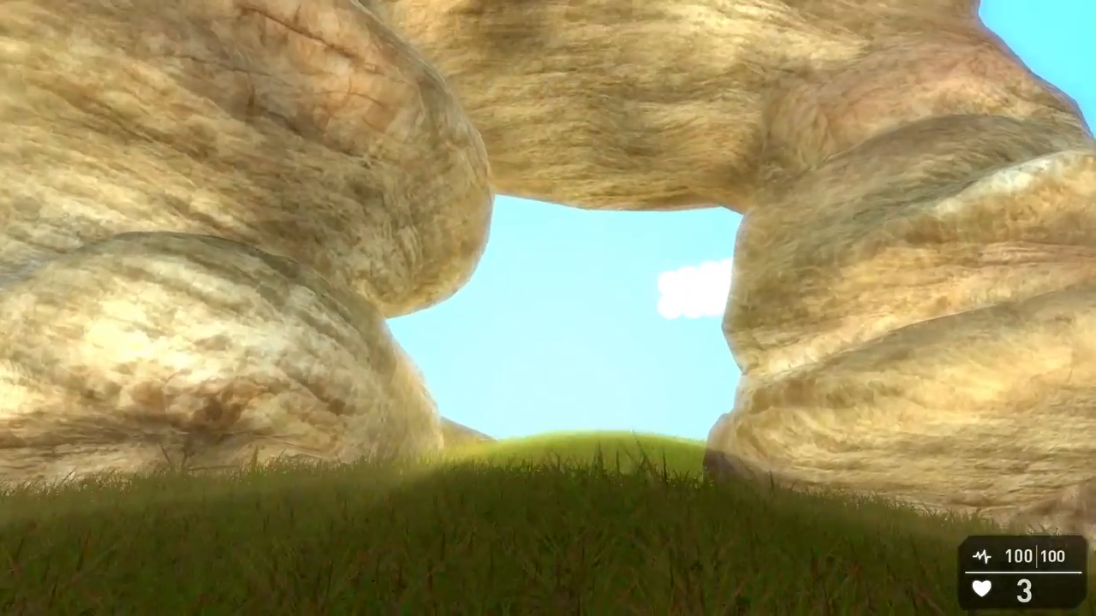
key(w)
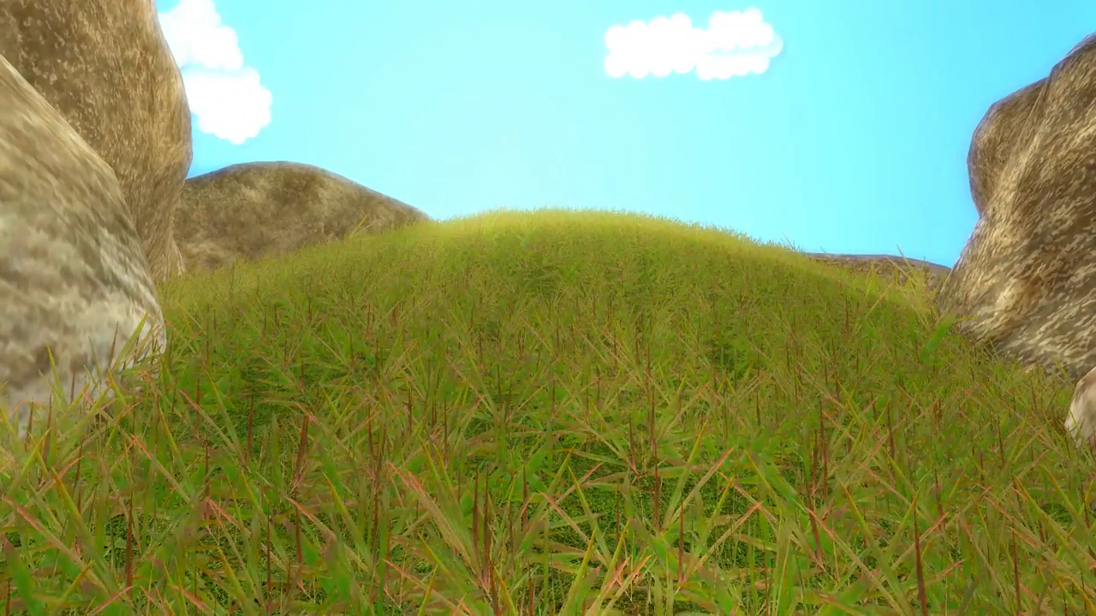
Enter 3D terrain sculpting inside the rock ring, raise the camera above the mound with gravity off, and enlarge the shaping brush
key(F9)
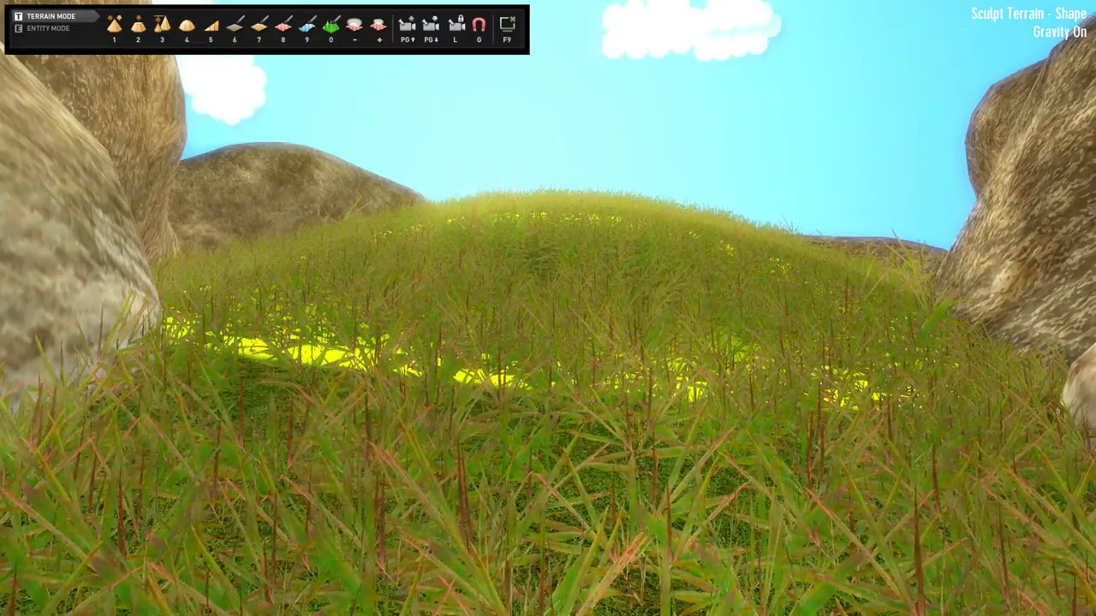
key(w)
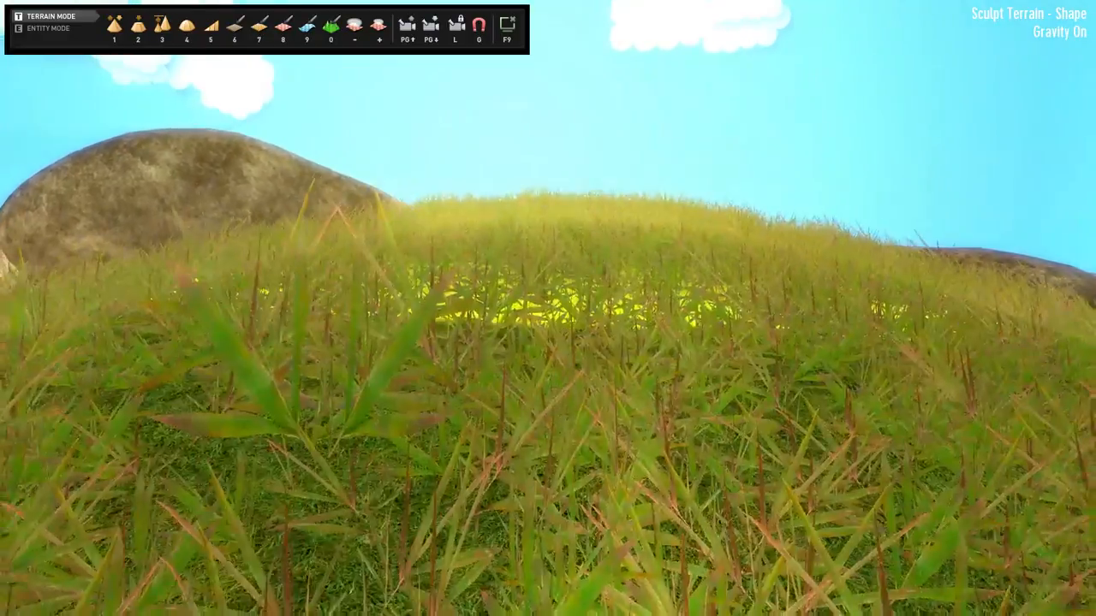
key(Page_Up)
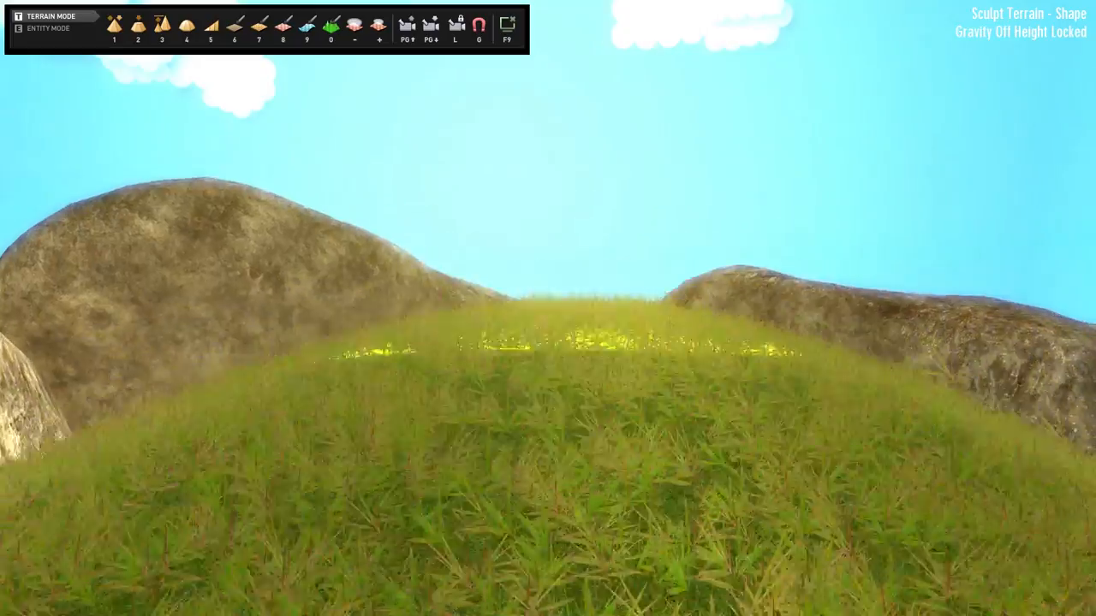
key(Page_Up)
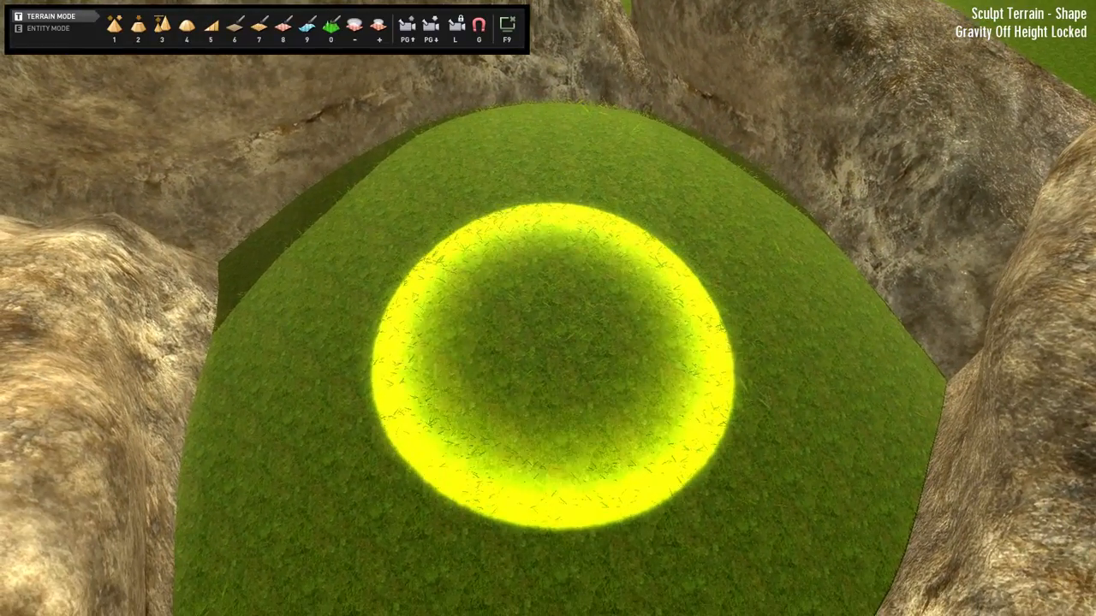
key(plus)
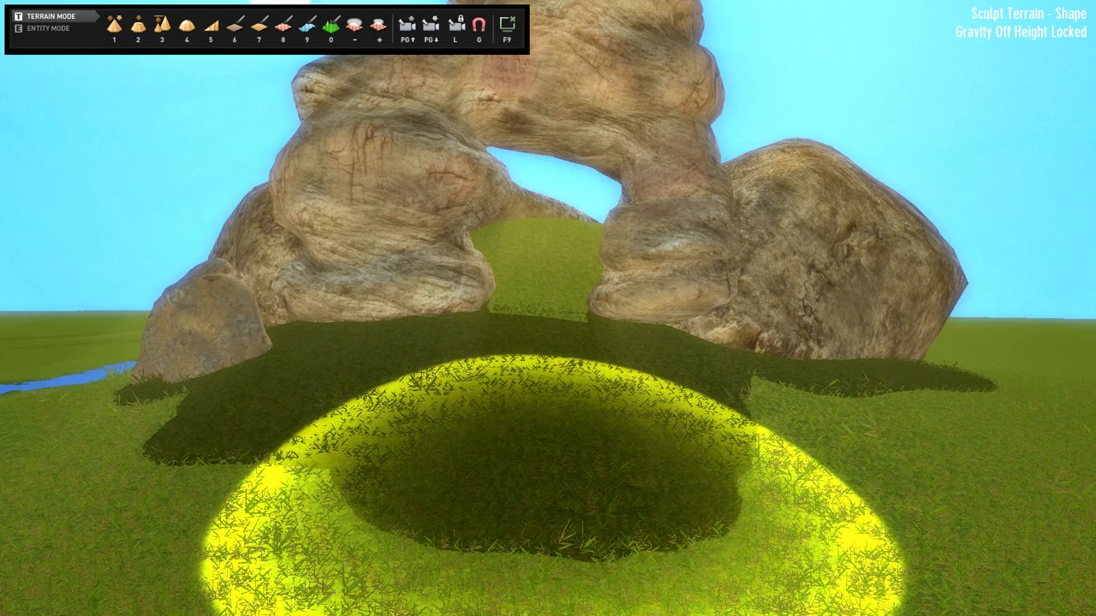
key(F9)
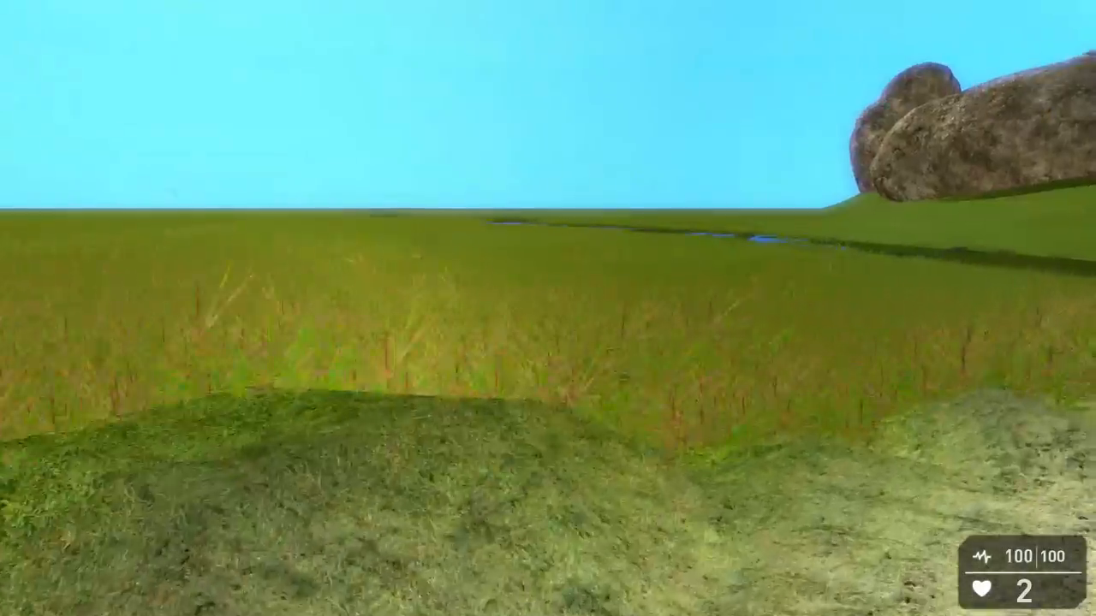
Test the level by crossing the bridge, climbing to the rock arch and inspecting the ring's inner walls for gaps
key(w)
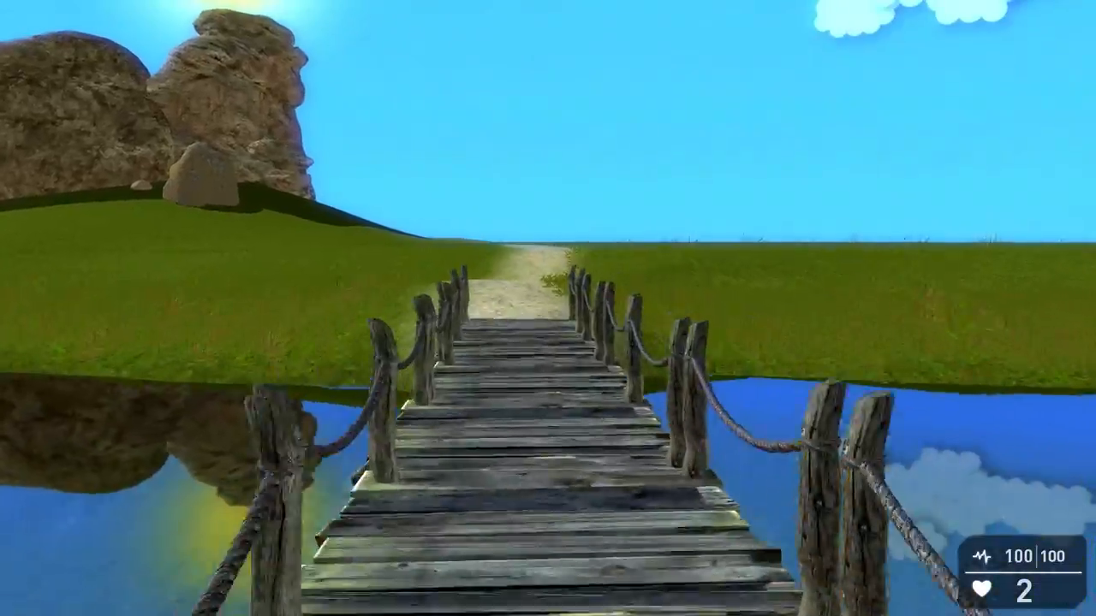
key(w)
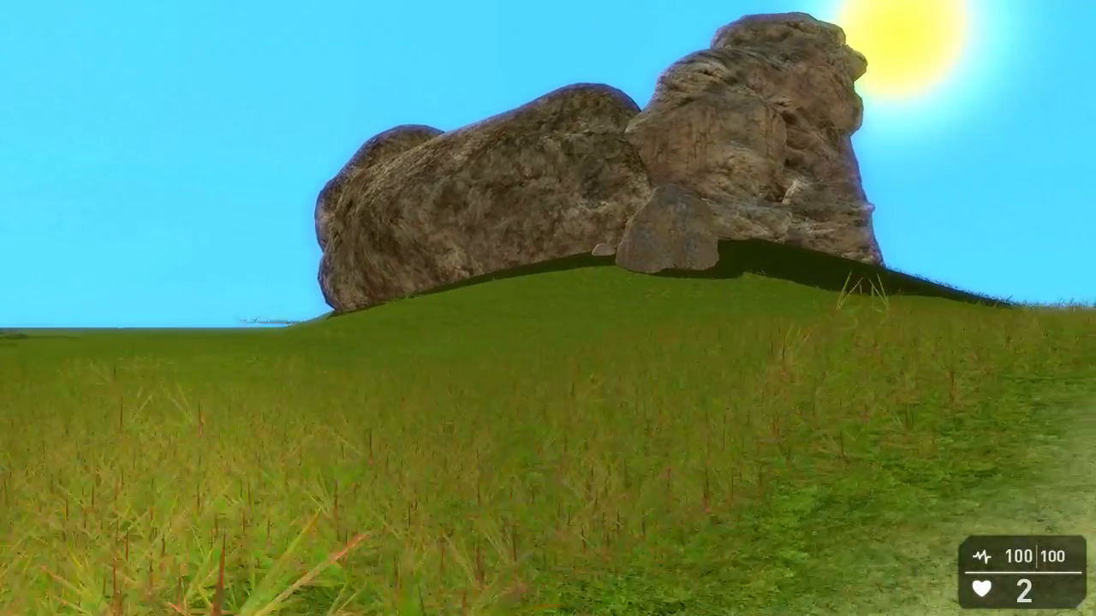
key(w)
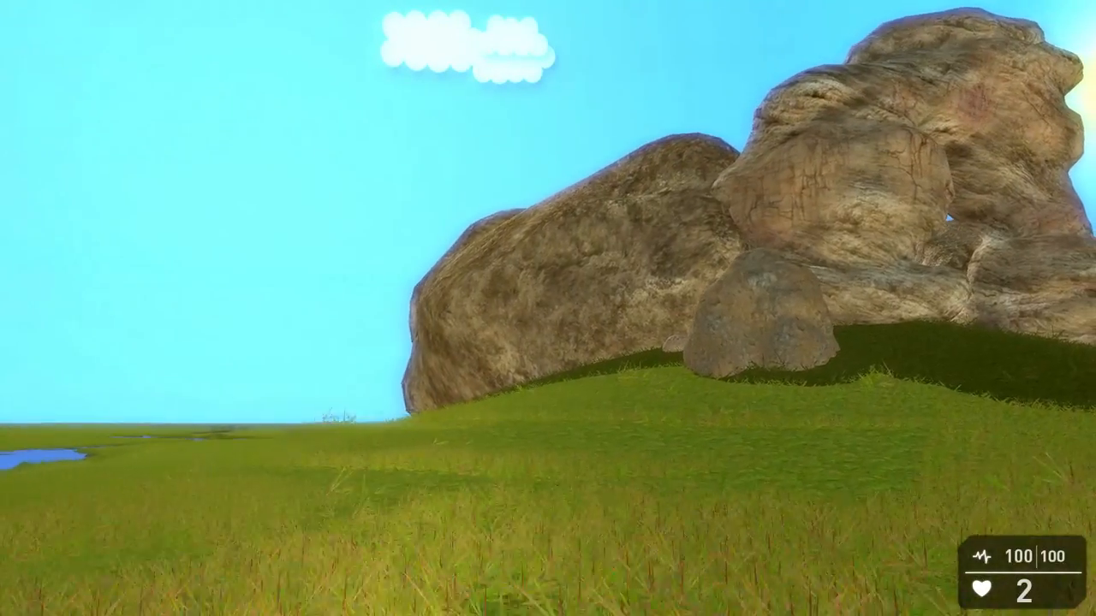
key(w)
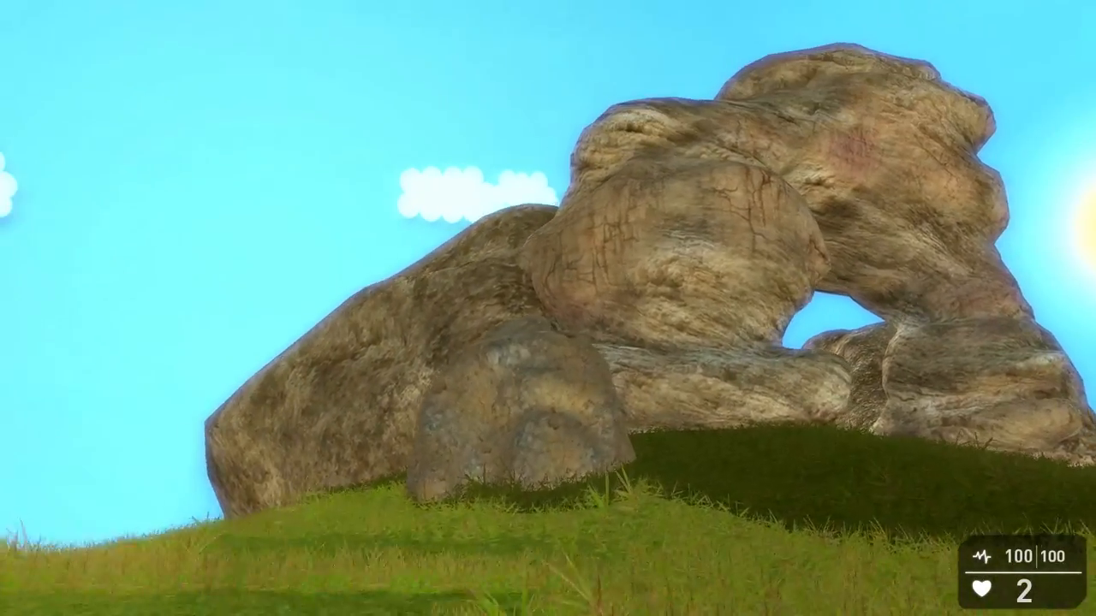
key(w)
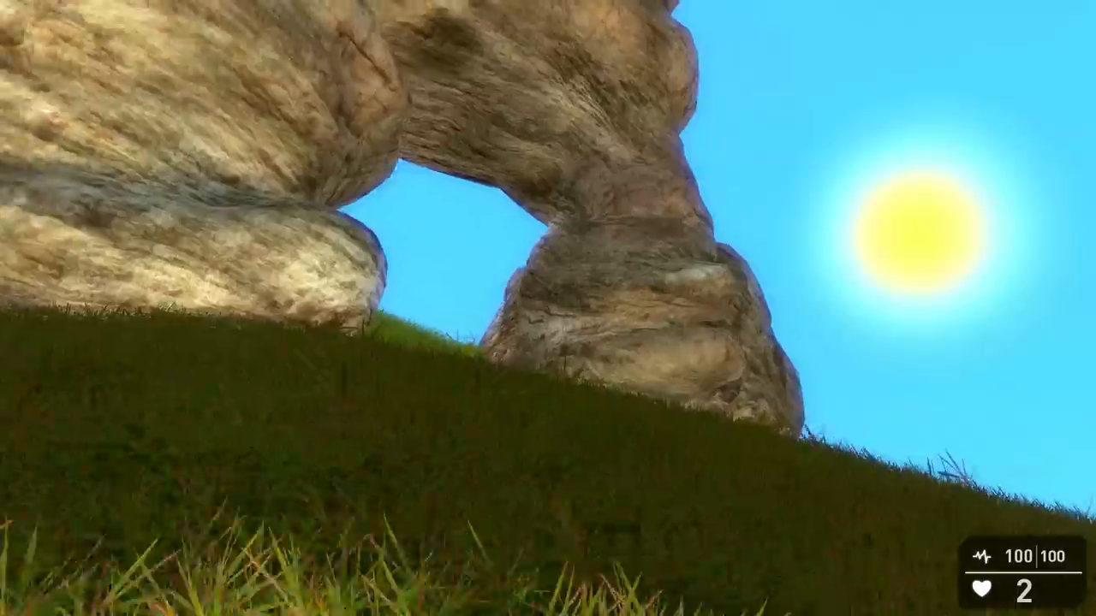
key(w)
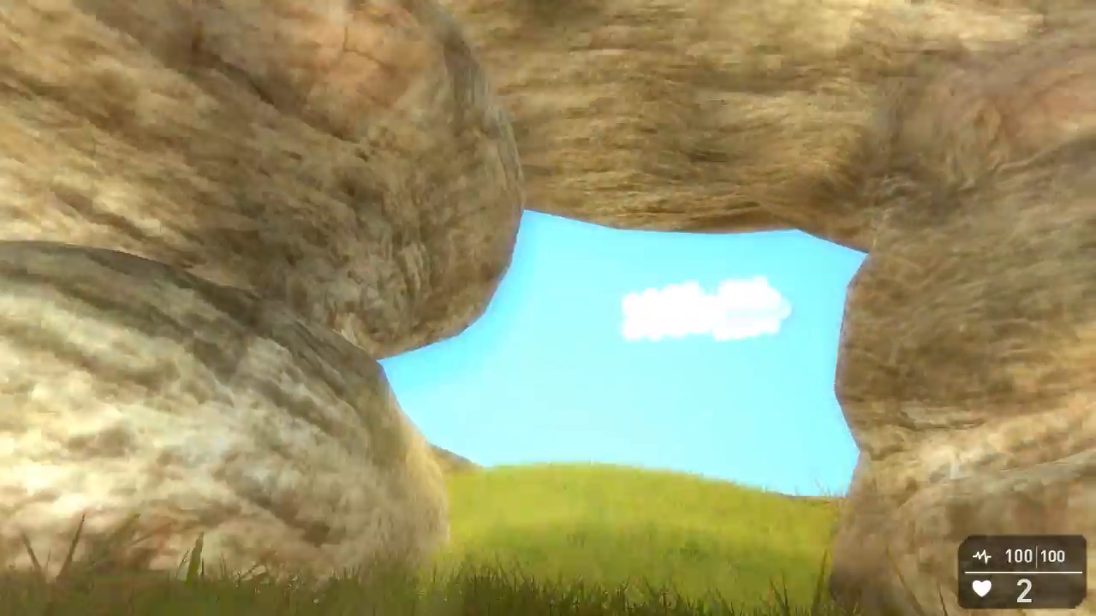
key(w)
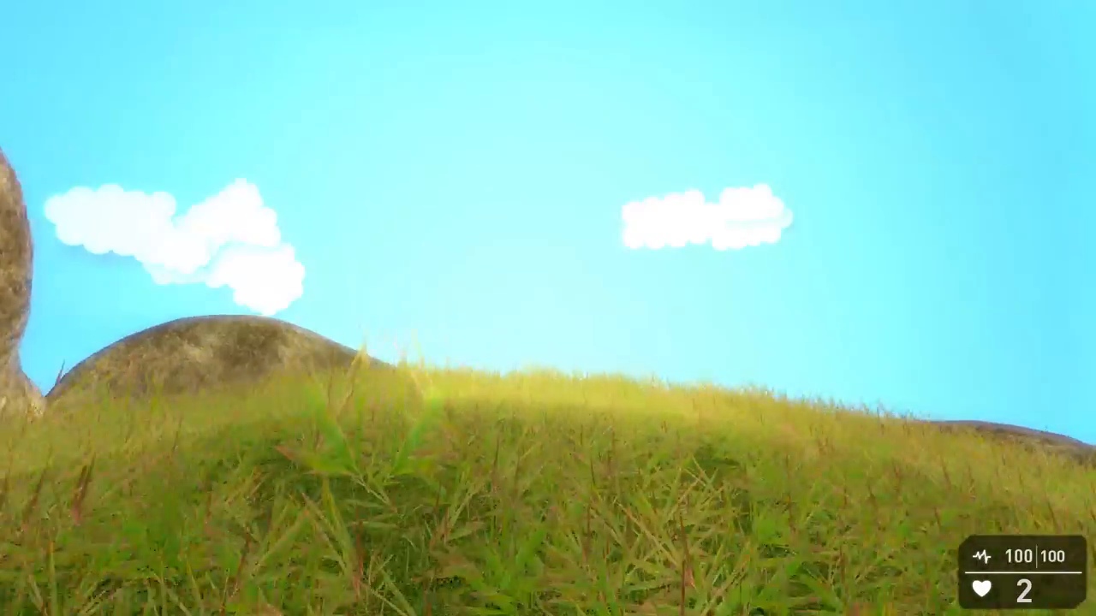
key(w)
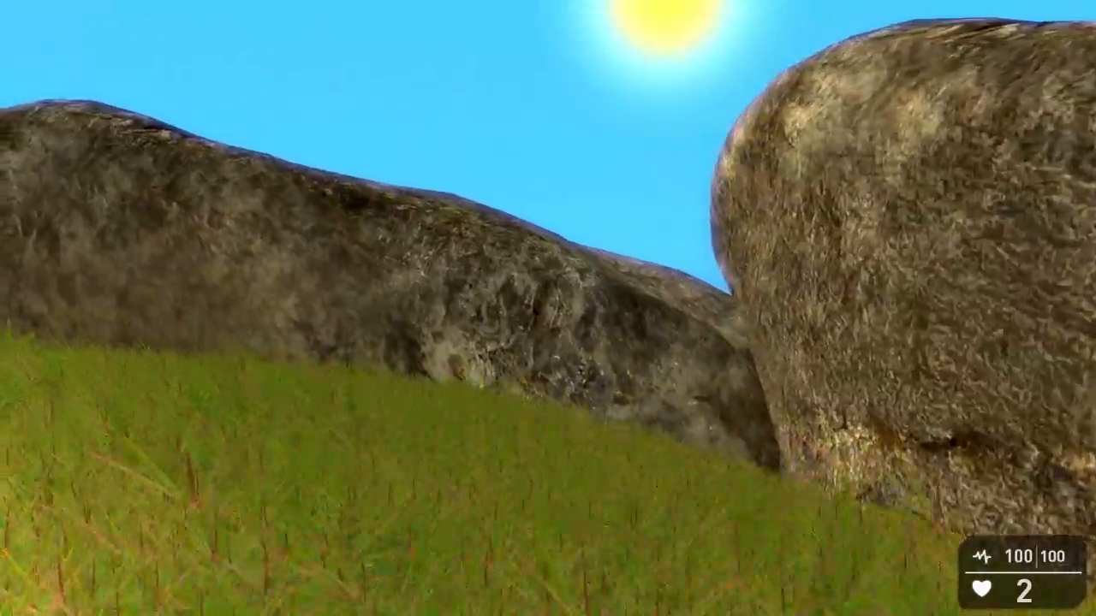
key(w)
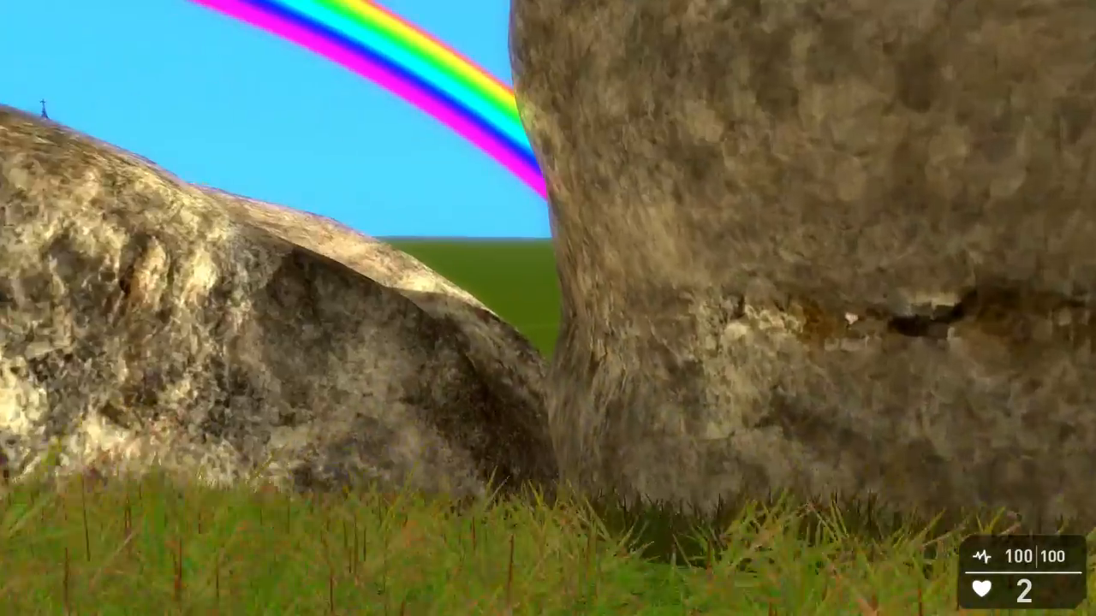
key(w)
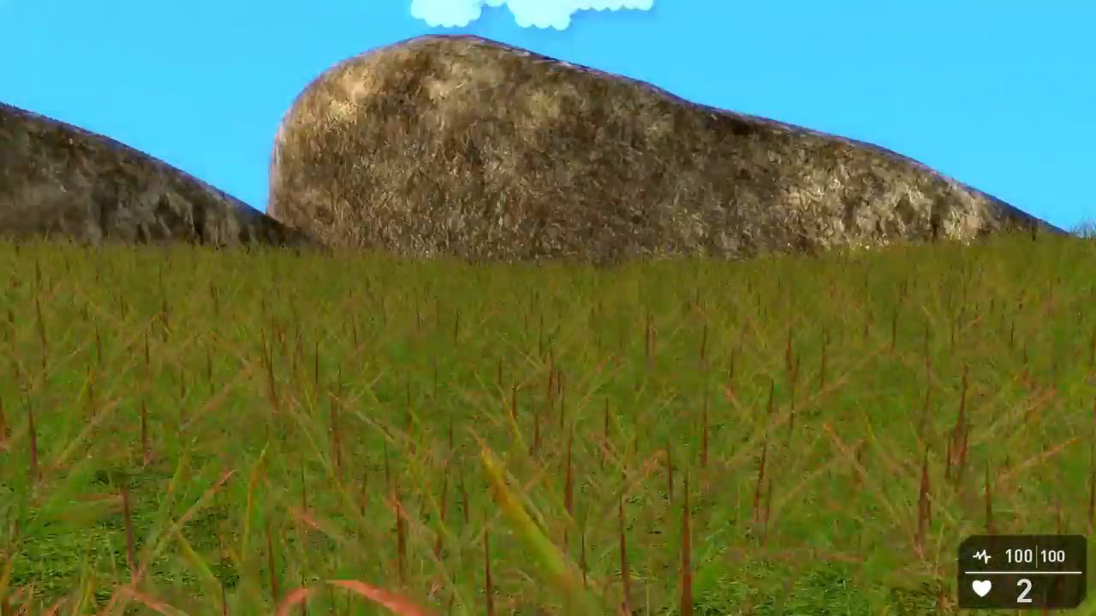
key(w)
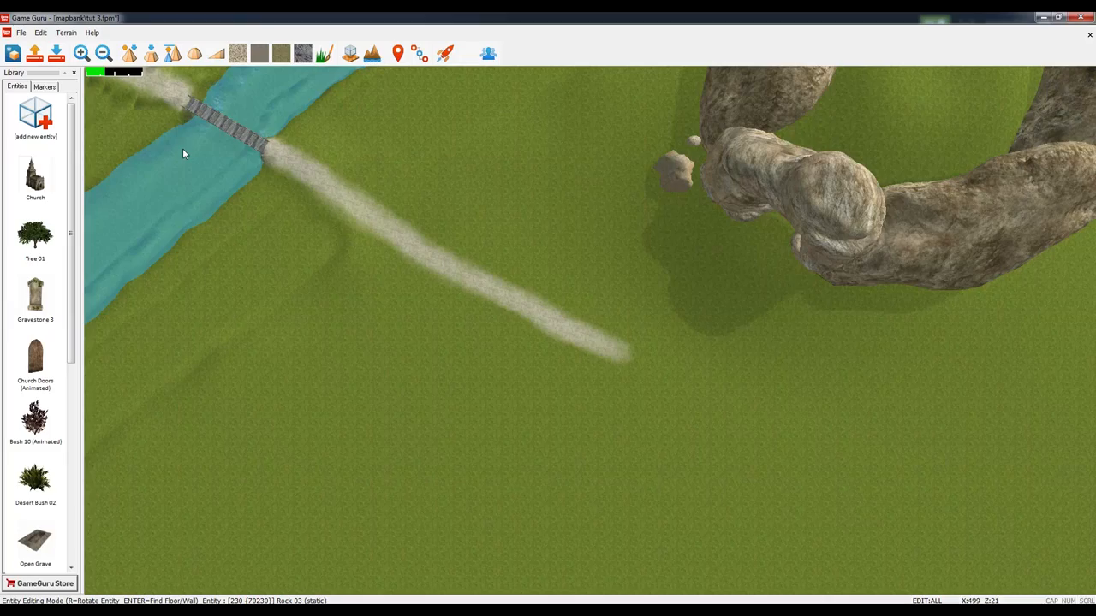
Examine the rock ring from above, checking the joints between the rocks and the size of the enclosed area
key(w)
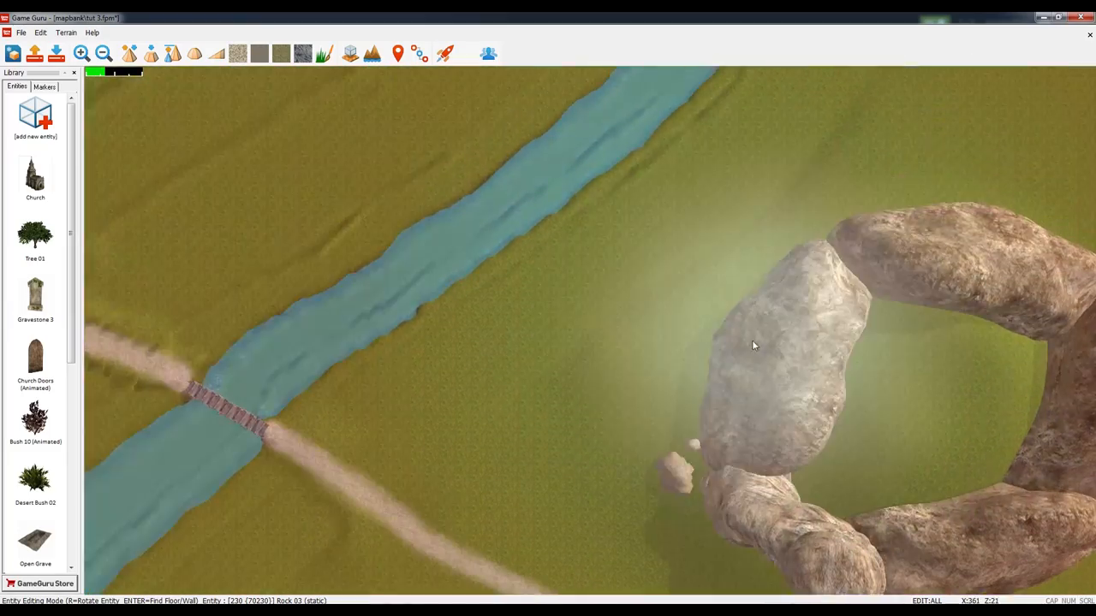
key(d)
key(s)
key(a)
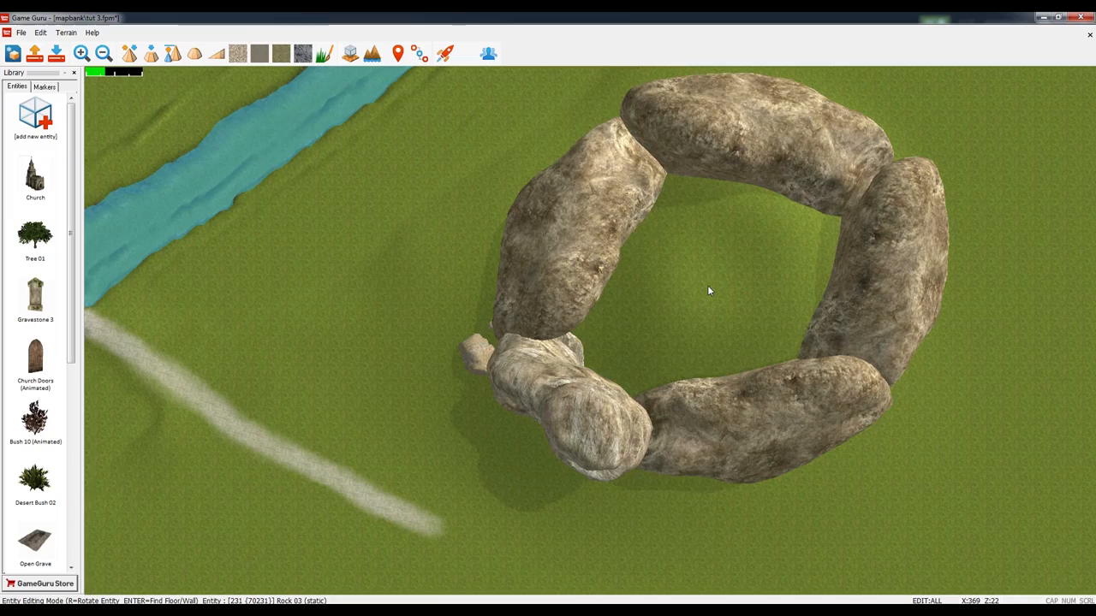
key(s)
key(d)
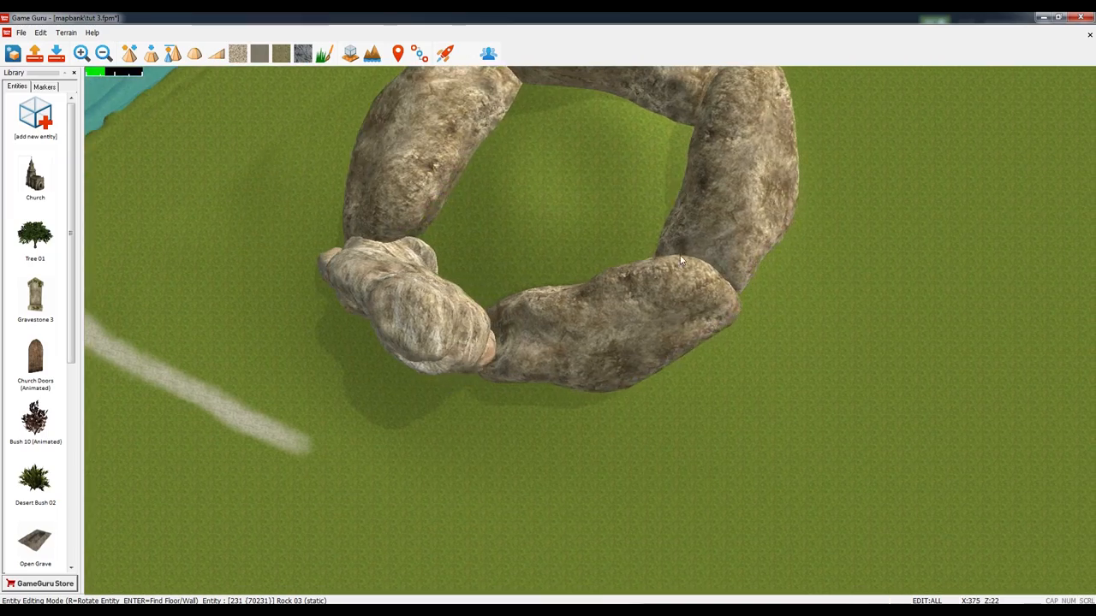
key(w)
scroll(622, 382, up, 5)
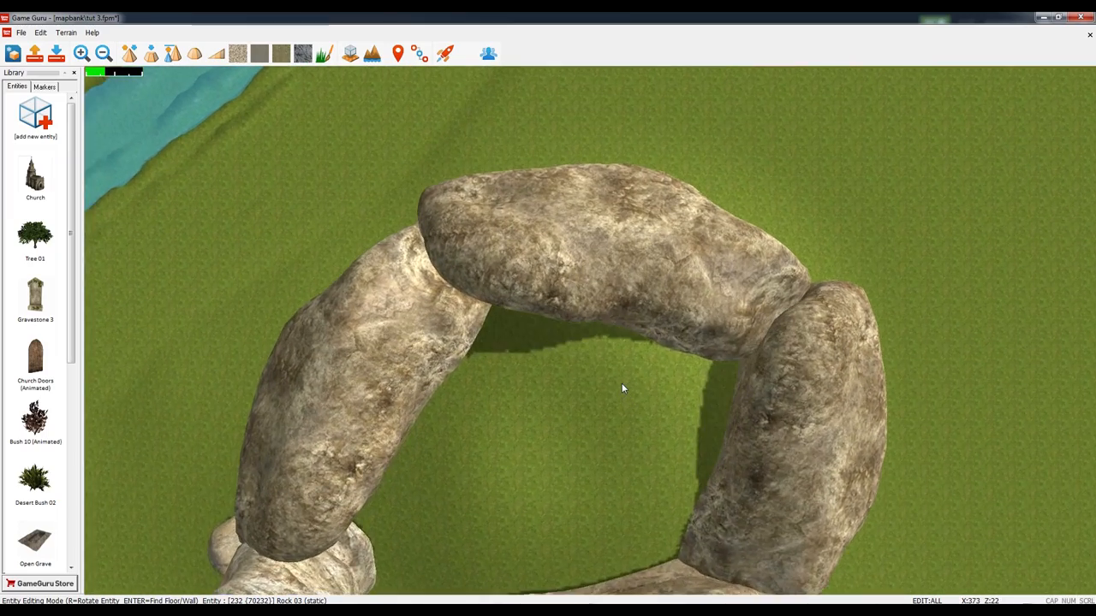
scroll(621, 382, up, 3)
key(a)
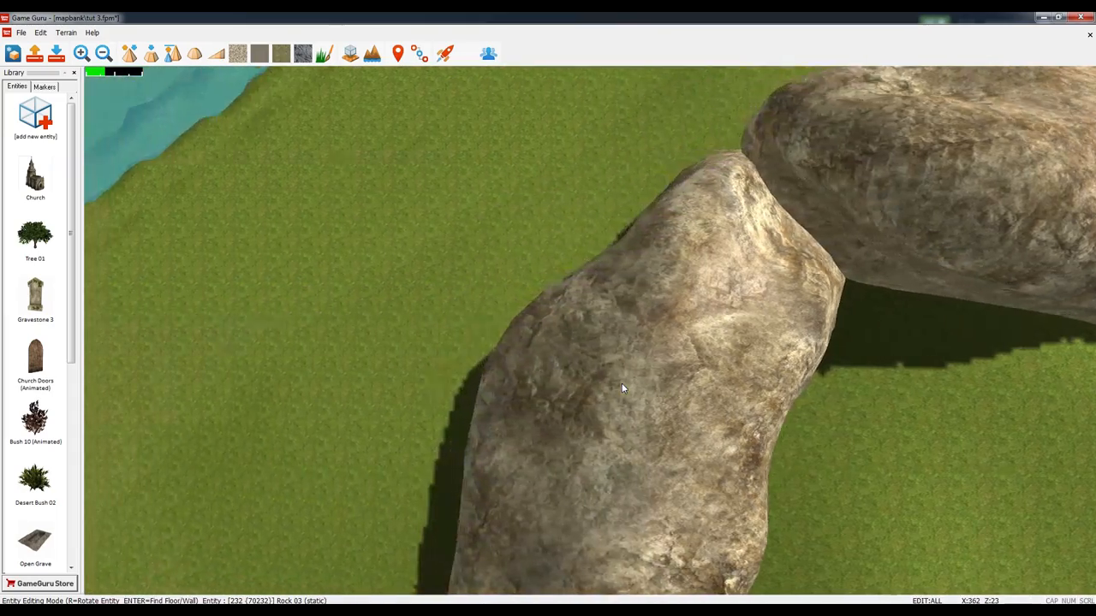
key(s)
key(d)
scroll(568, 245, down, 8)
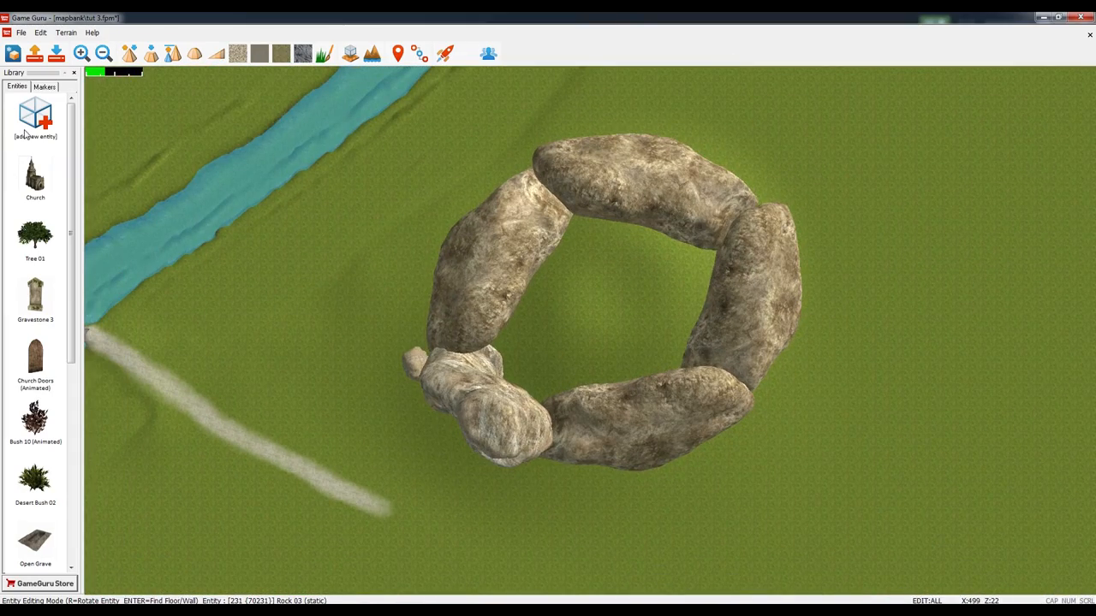
Add Rock 07 from the Scenery entities and place it on the open grass east of the rock ring
click(37, 113)
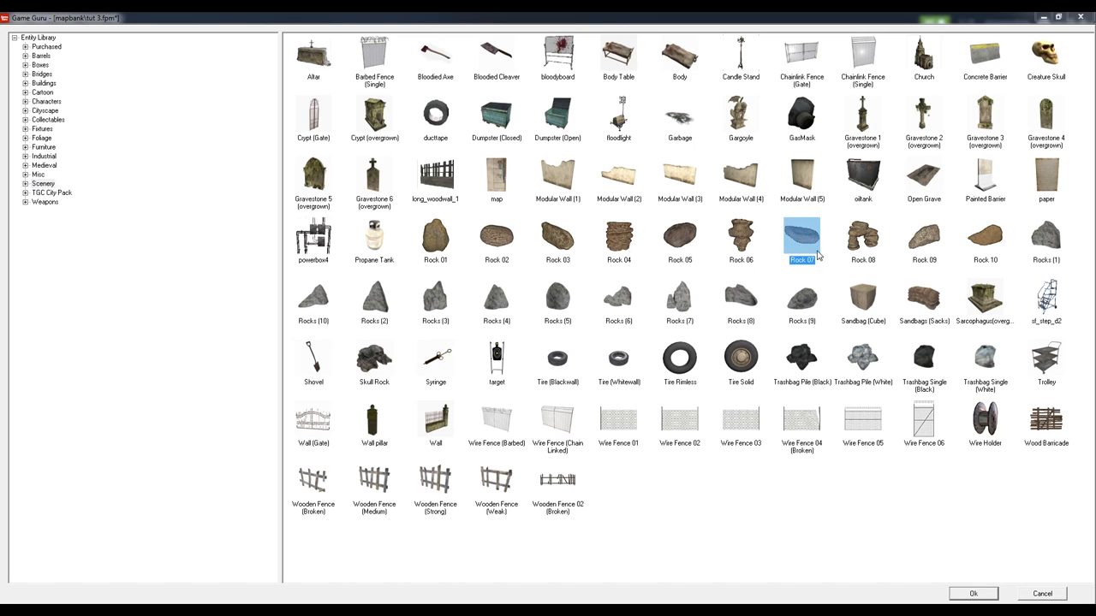
click(979, 596)
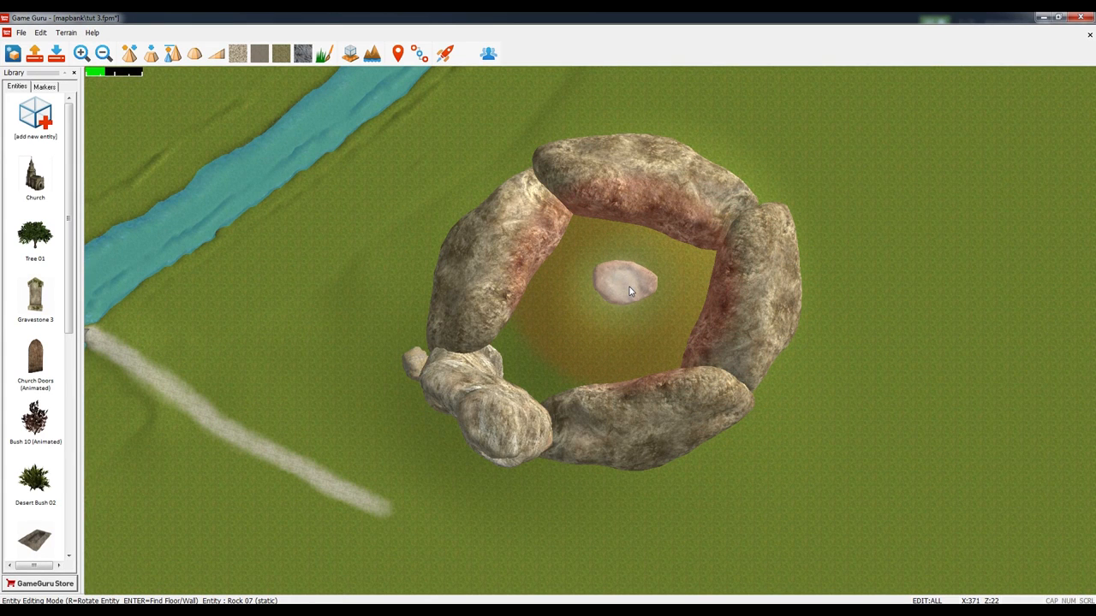
click(905, 360)
Move the ring's northern Rock 03 slightly inward and toward the river, discarding the extra copy picked up
click(620, 199)
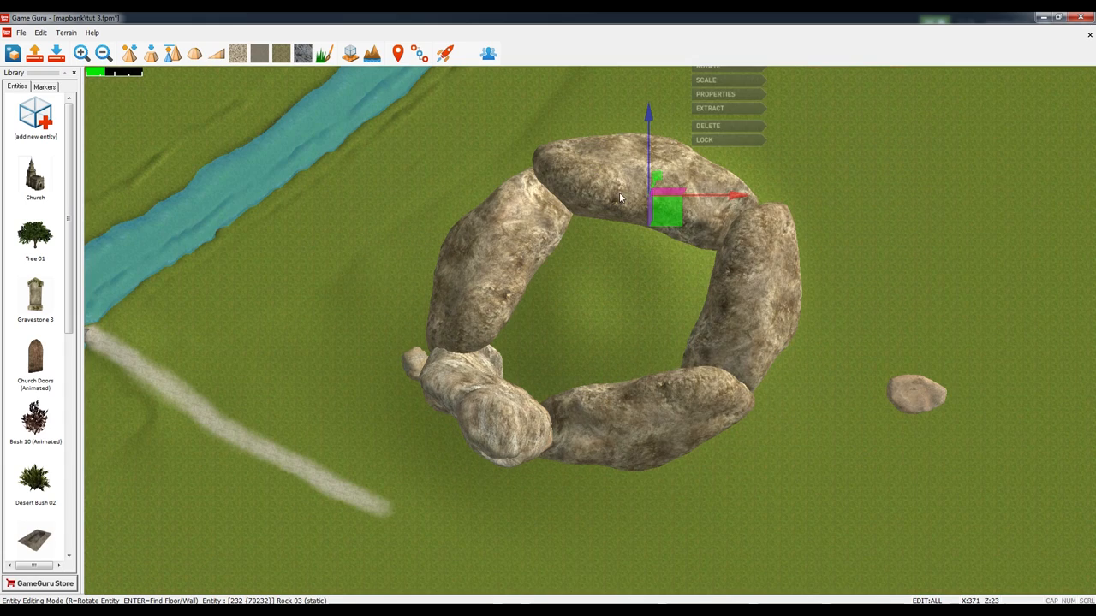
click(645, 170)
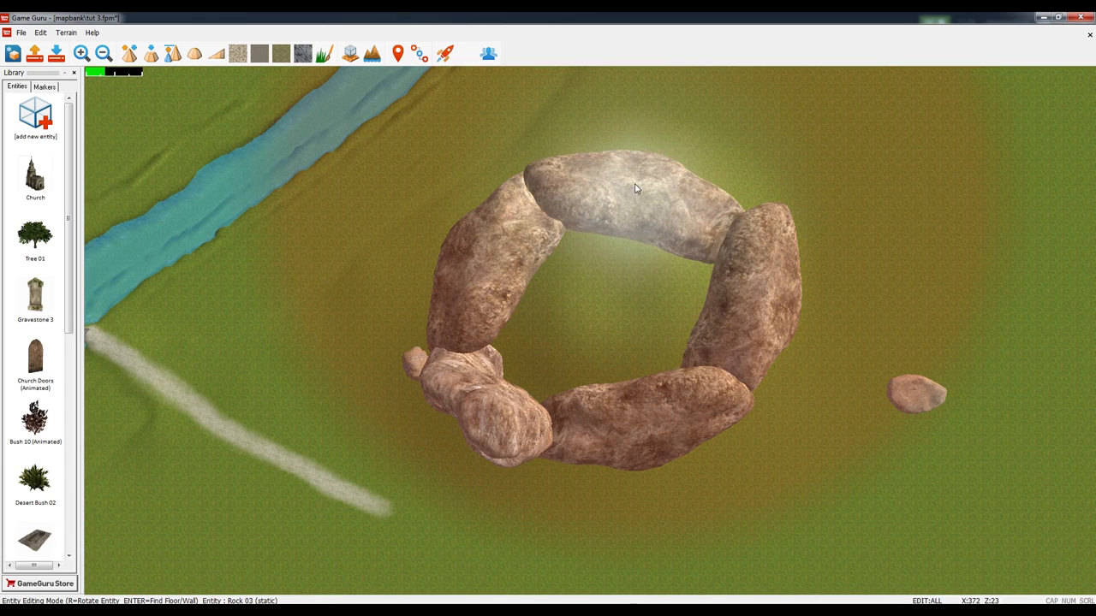
click(625, 194)
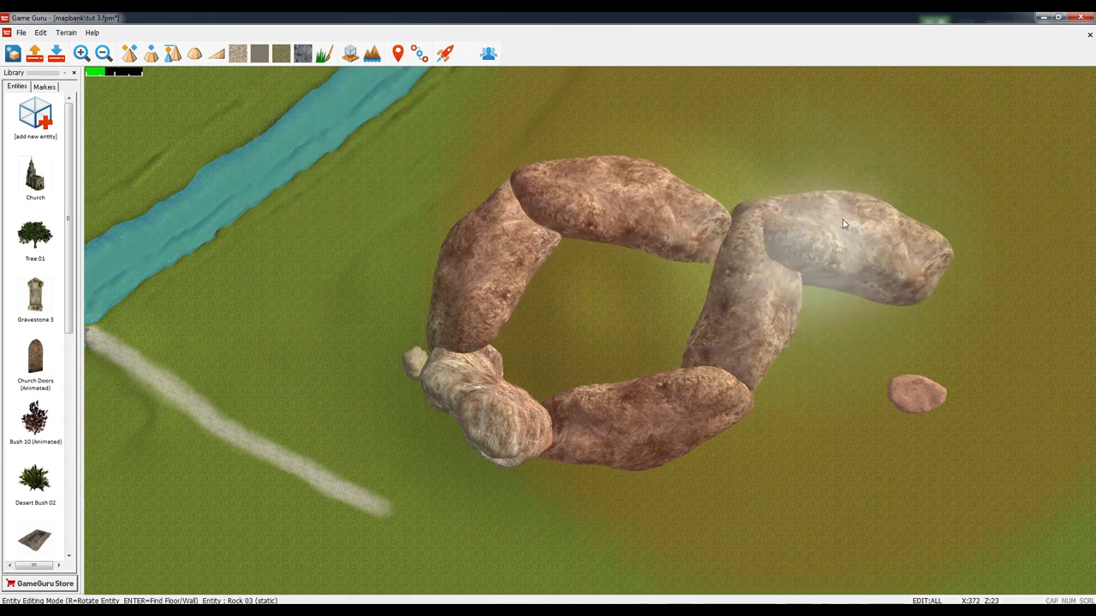
right_click(843, 219)
Extract the ring's eastern Rock 03 and place it further inward, overlapping the northern and southern rocks
click(748, 313)
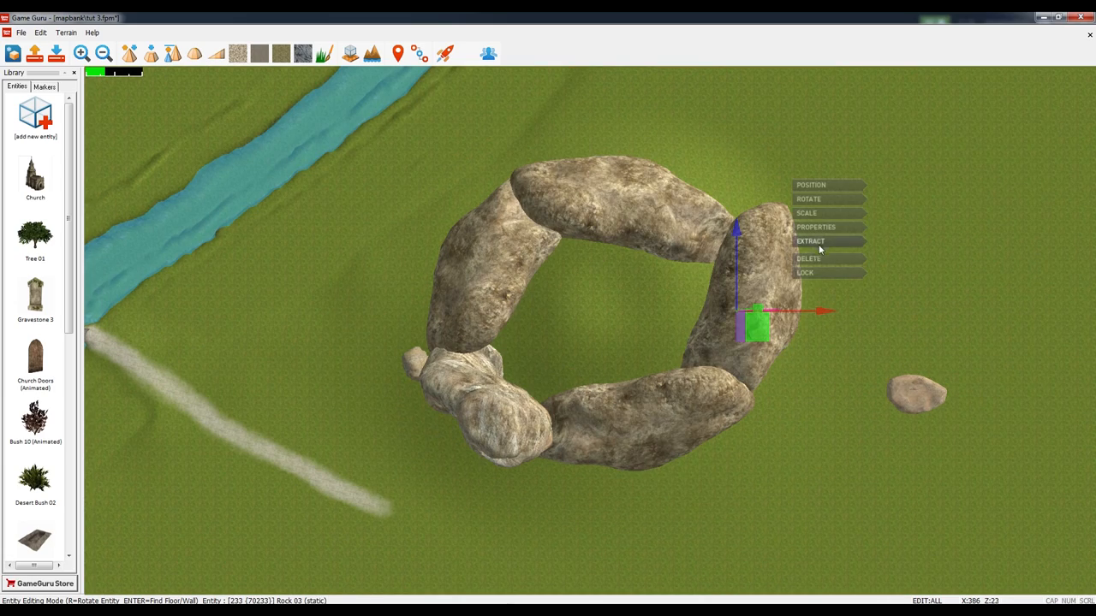
click(819, 248)
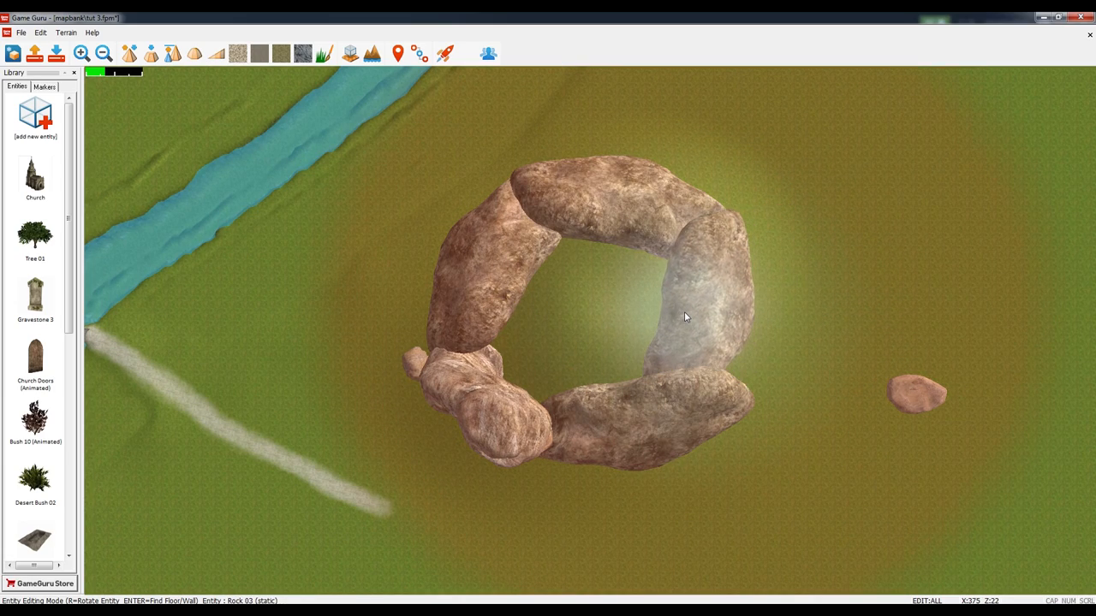
click(684, 313)
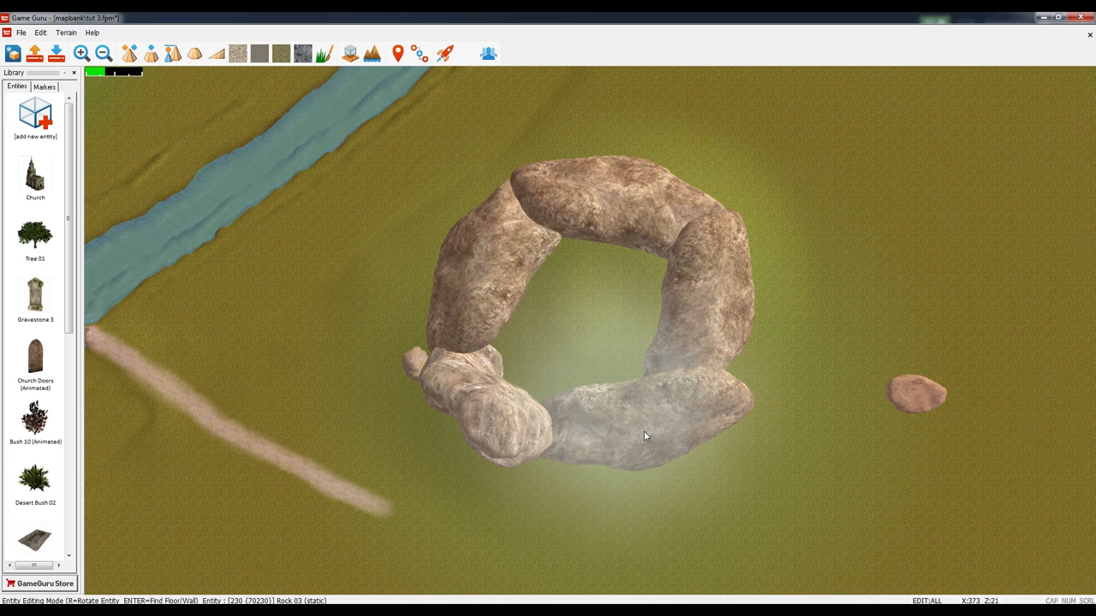
Extract the ring's southern Rock 03, rotate it to follow the ring's curve, and place it overlapping the eastern and southwestern rocks
click(643, 435)
click(629, 429)
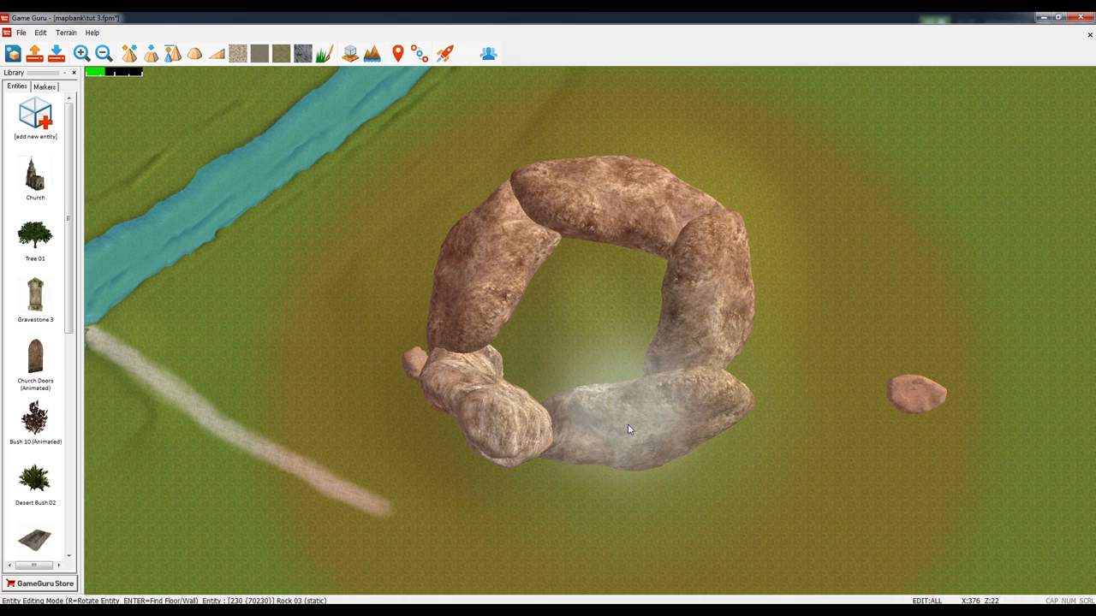
key(r)
key(r)
key(r)
key(r)
key(r)
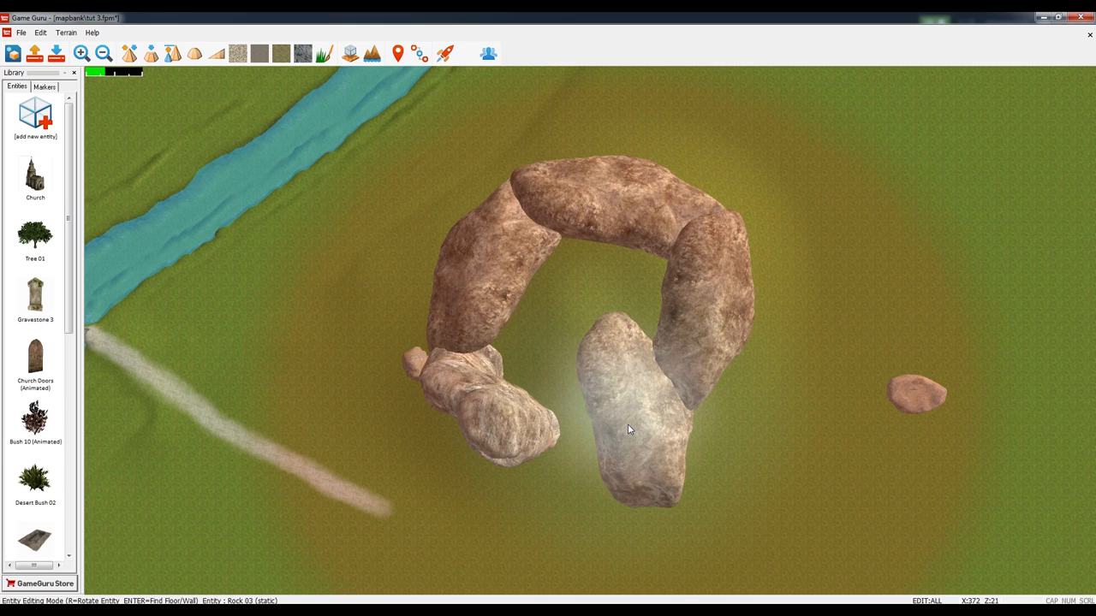
key(r)
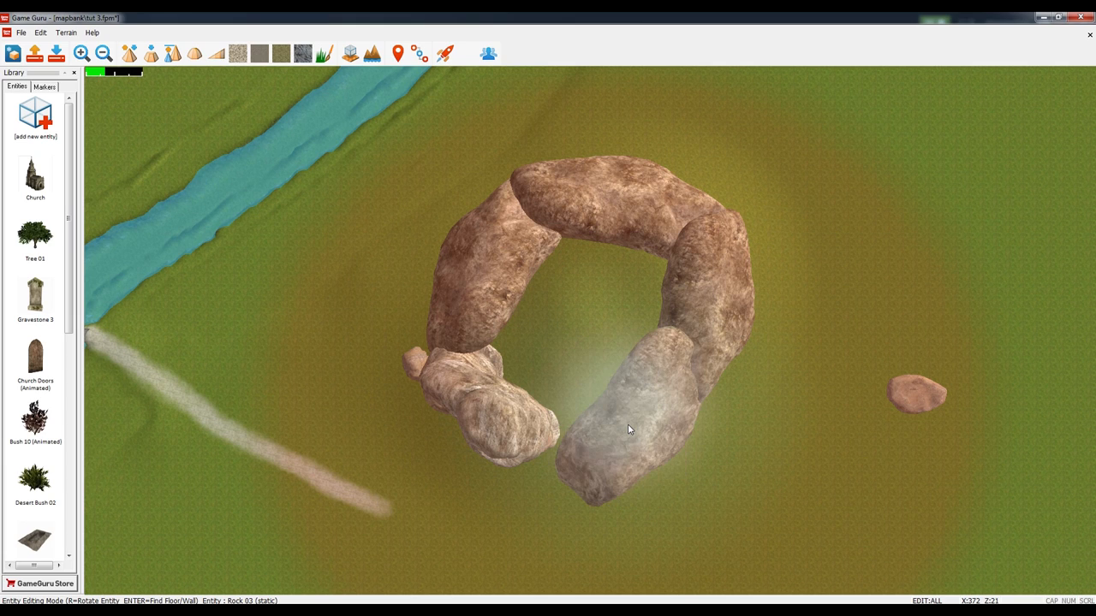
key(r)
key(r)
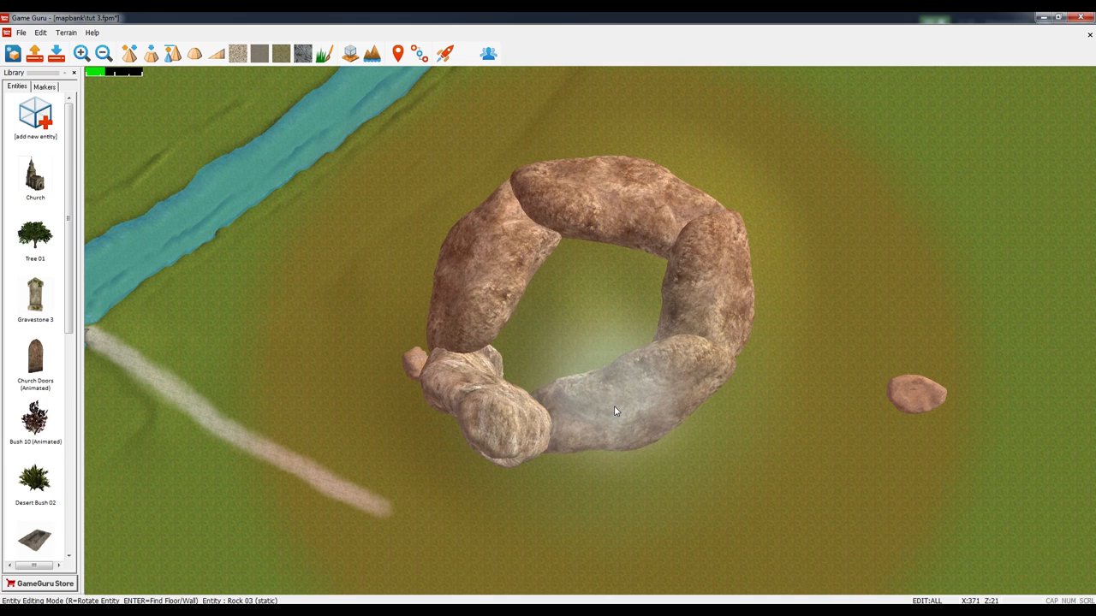
click(619, 407)
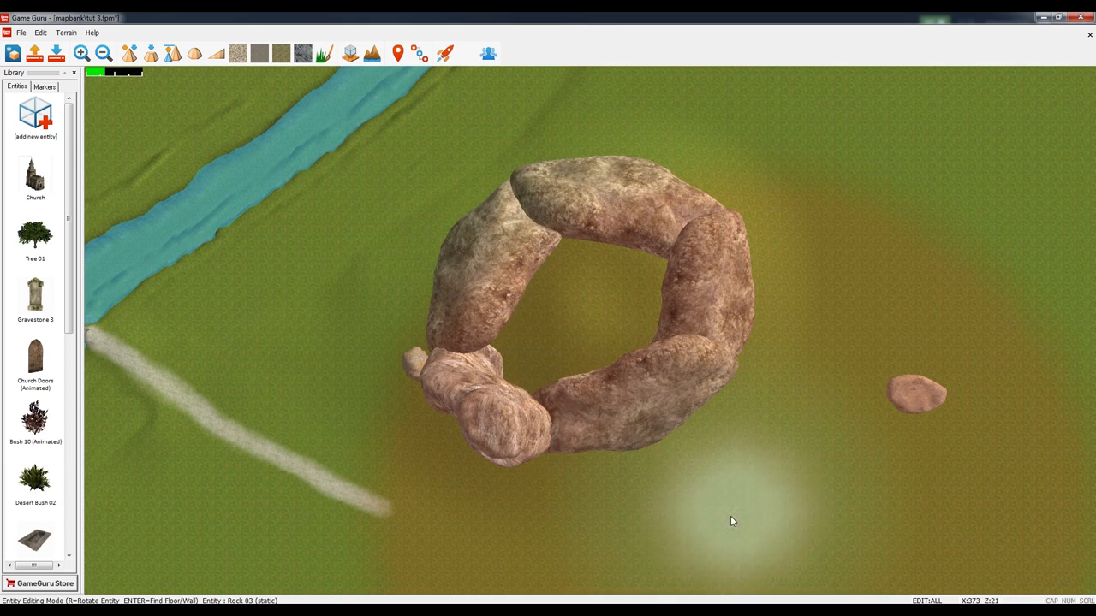
Shift the ring's southern Rock 03 slightly southward, away from the enclosed area, keeping its ends against the neighbouring rocks
key(w)
key(d)
key(s)
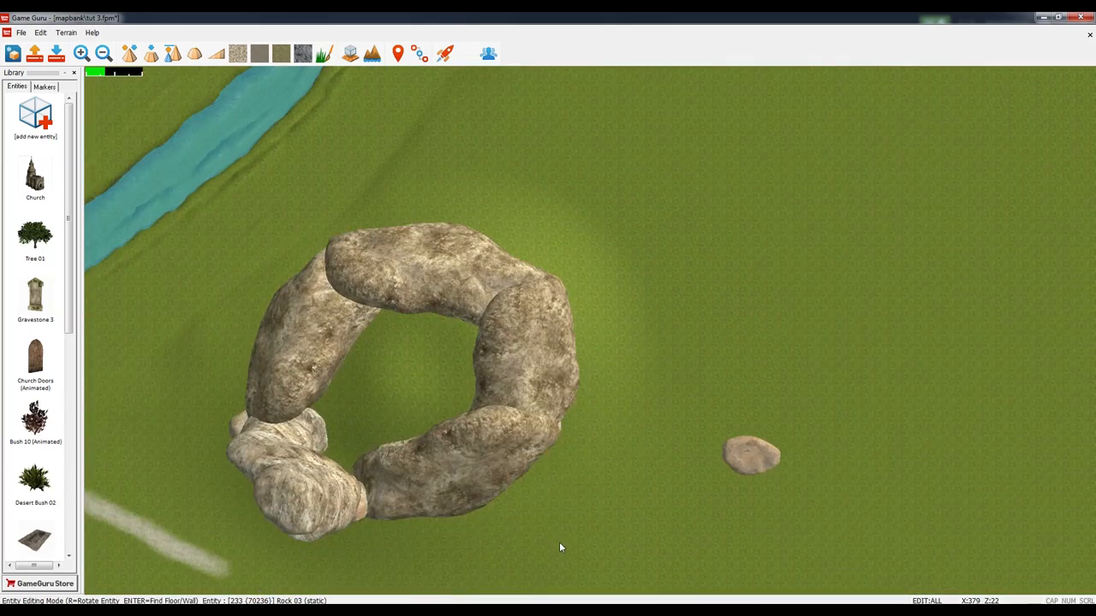
key(a)
key(w)
key(d)
key(s)
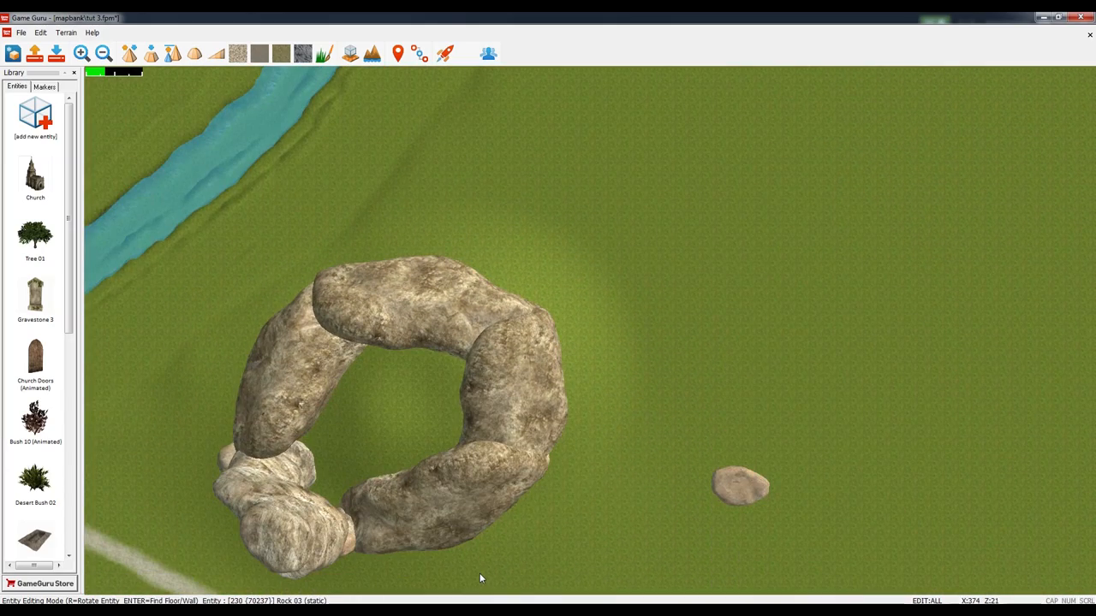
key(a)
key(d)
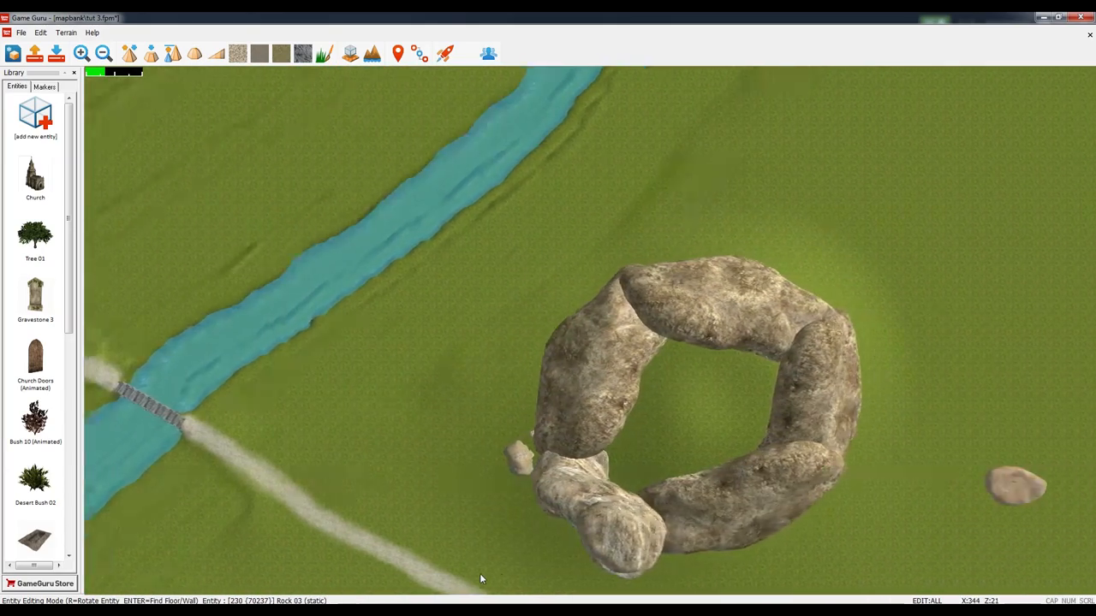
key(s)
click(524, 379)
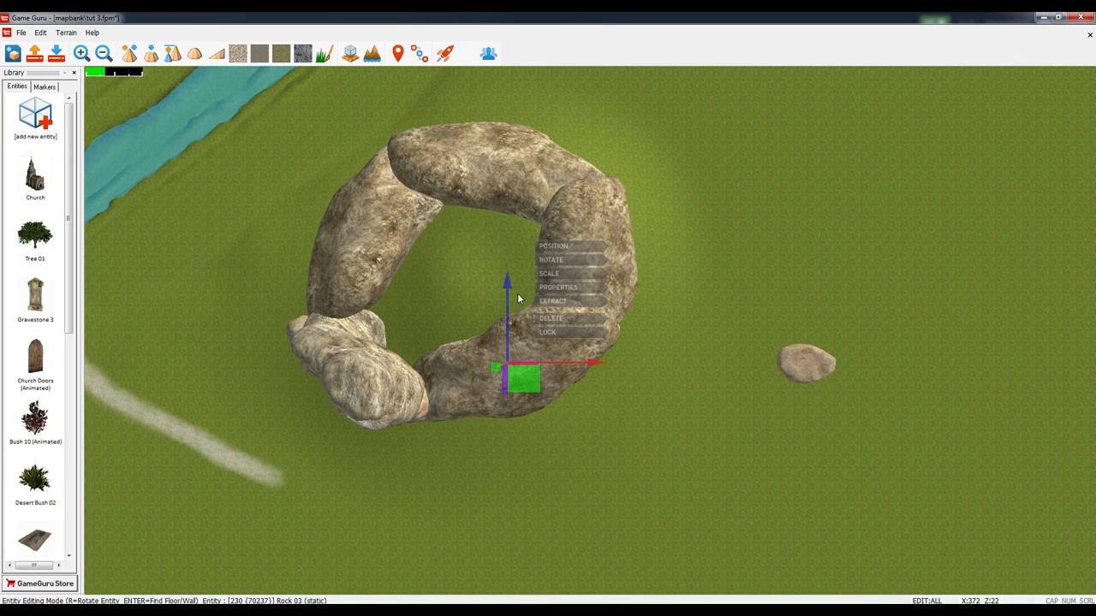
drag(507, 283, 516, 313)
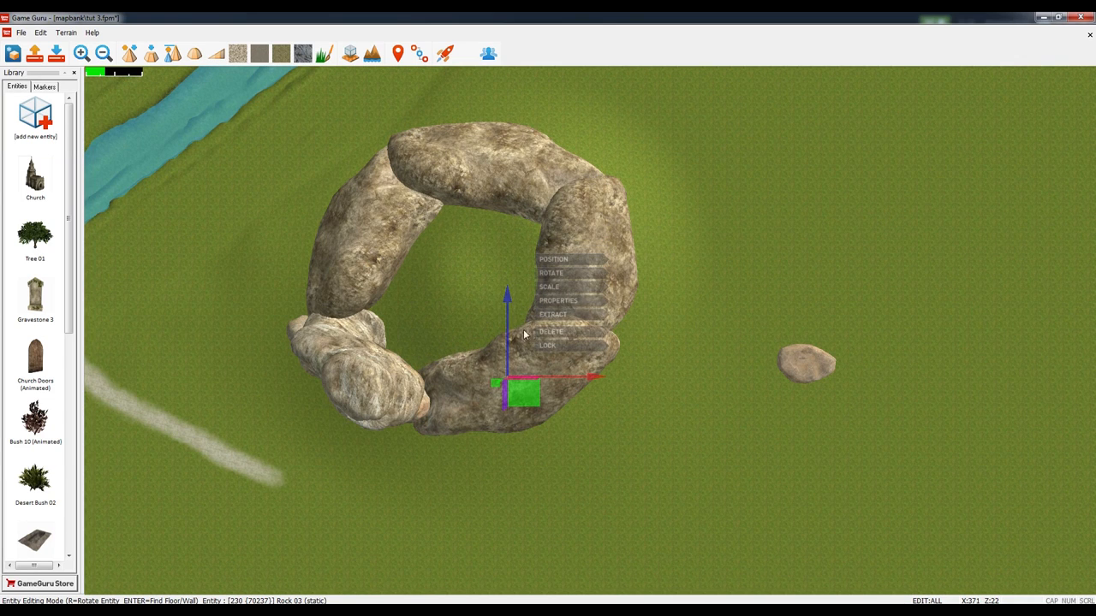
click(597, 451)
Examine the closed rock ring and the ground inside and around it, using the terrain shaping brush display
key(a)
key(w)
key(d)
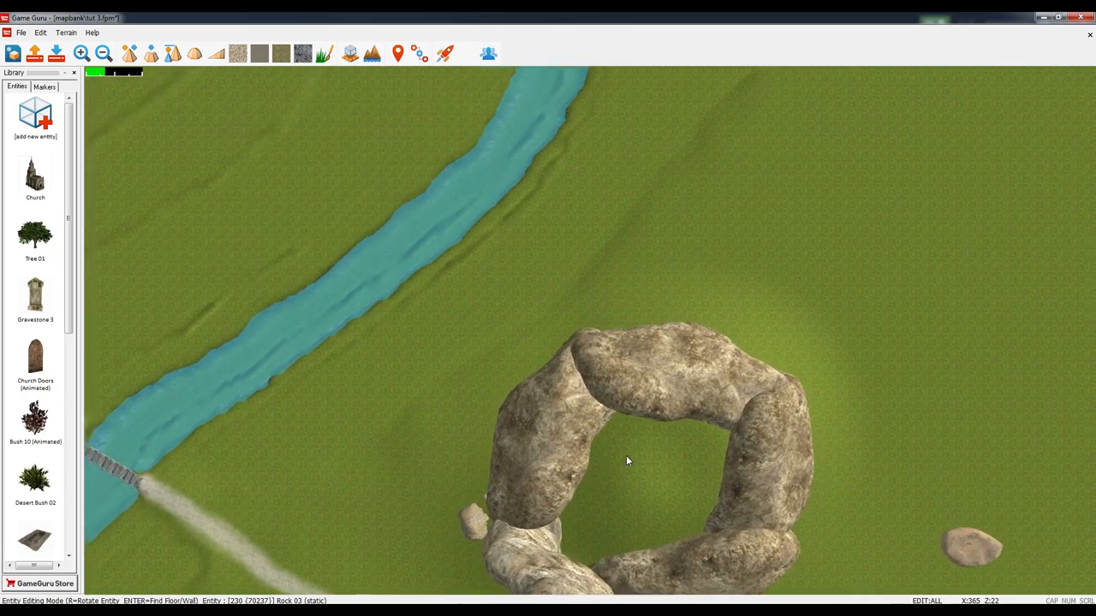
key(s)
key(s)
key(w)
key(a)
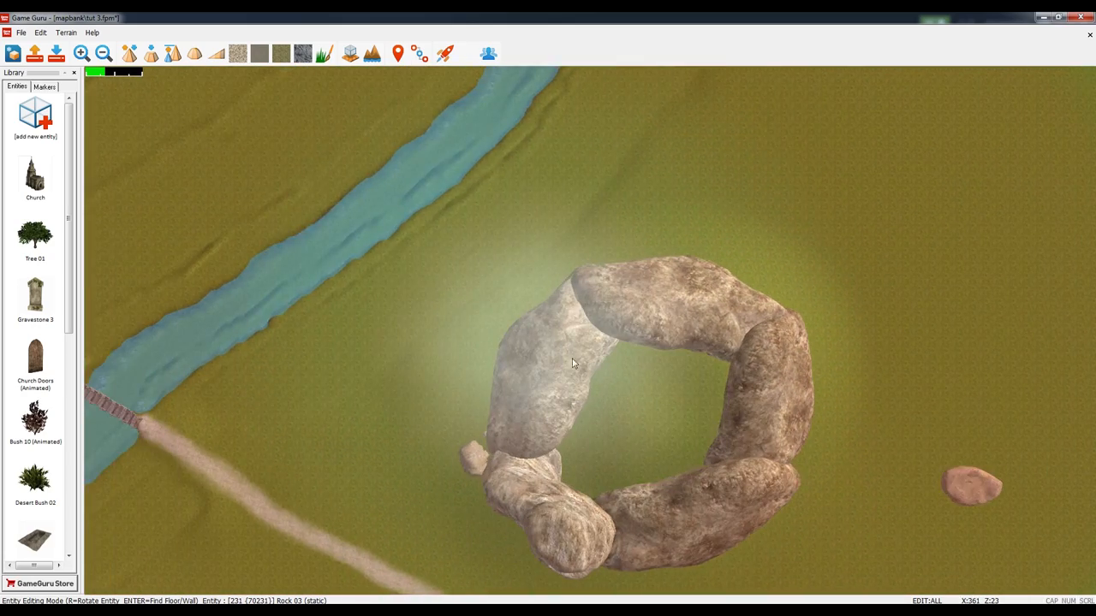
key(s)
key(s)
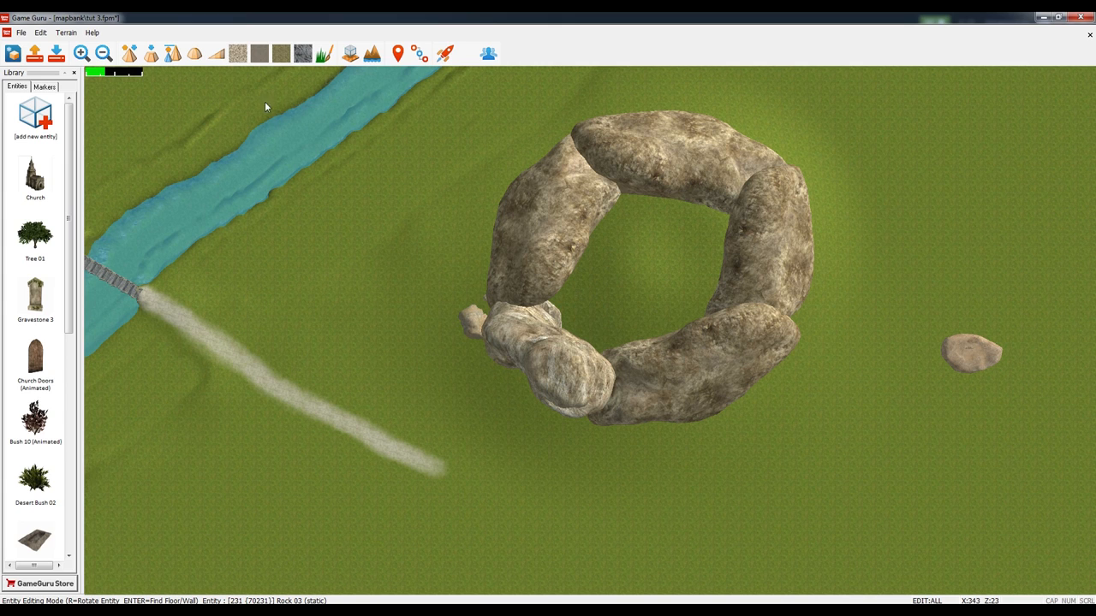
click(128, 54)
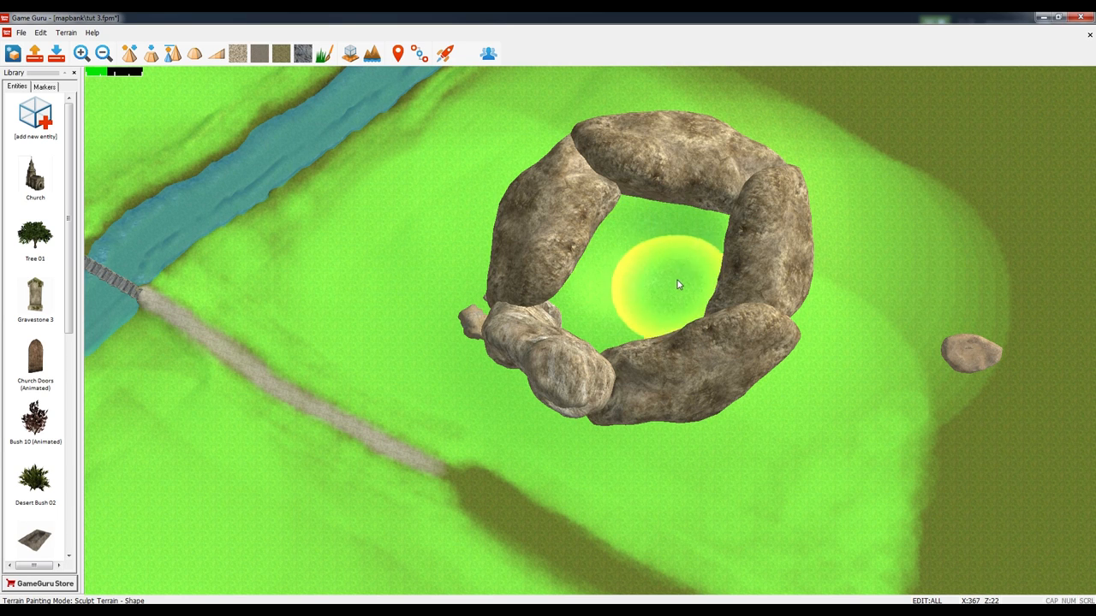
key(s)
key(w)
key(d)
key(d)
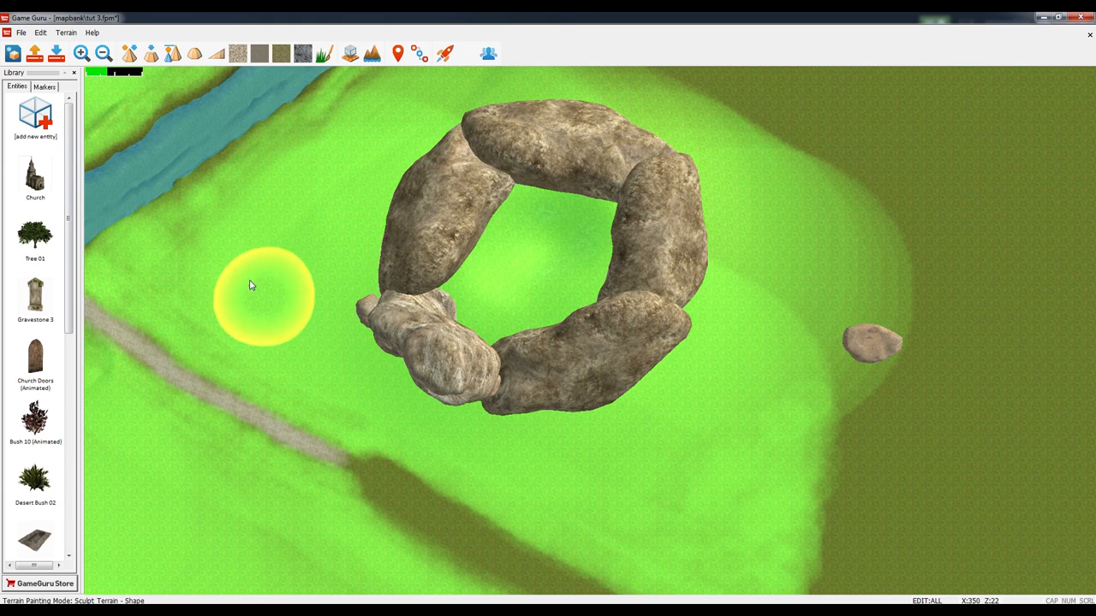
Place two more Rock 03 entities, rotated diagonally, on top of the ring's northwestern and southeastern sides
drag(73, 321, 77, 531)
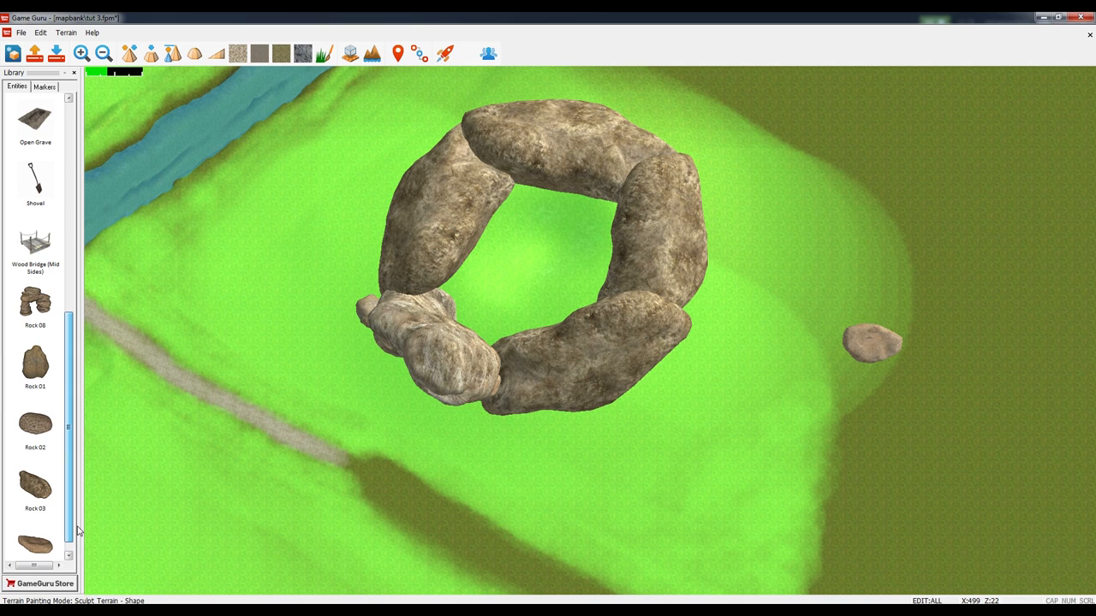
click(35, 486)
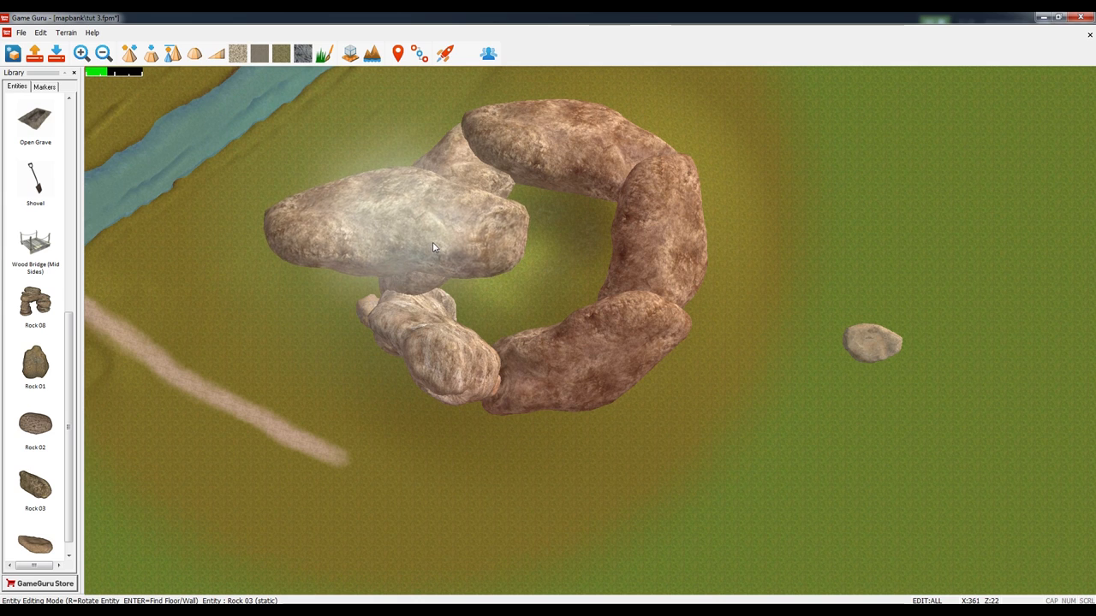
key(r)
key(r)
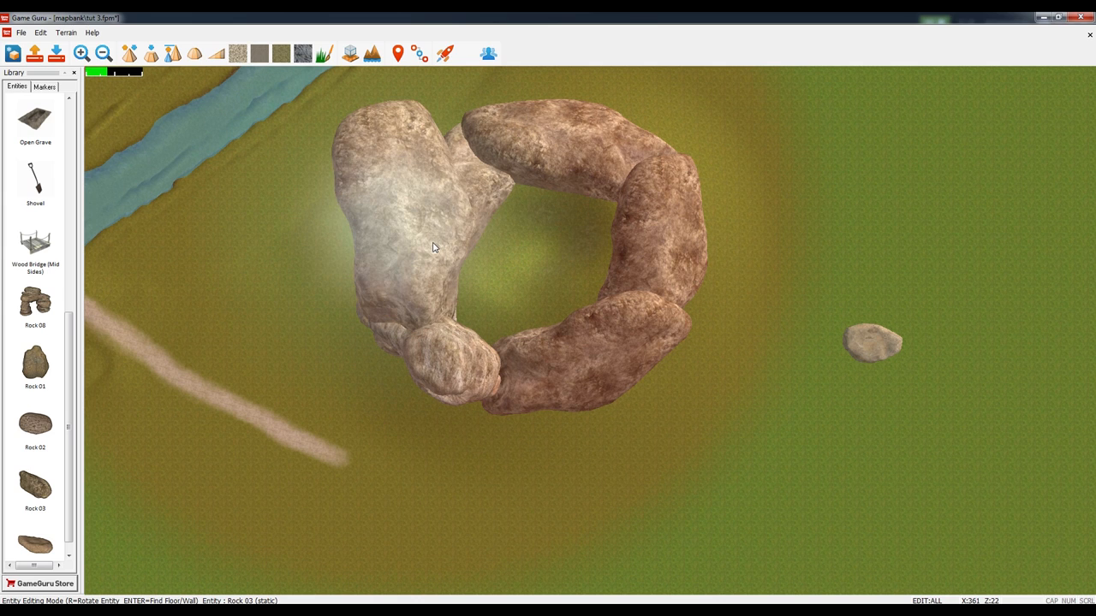
key(r)
key(r)
key(r)
key(r)
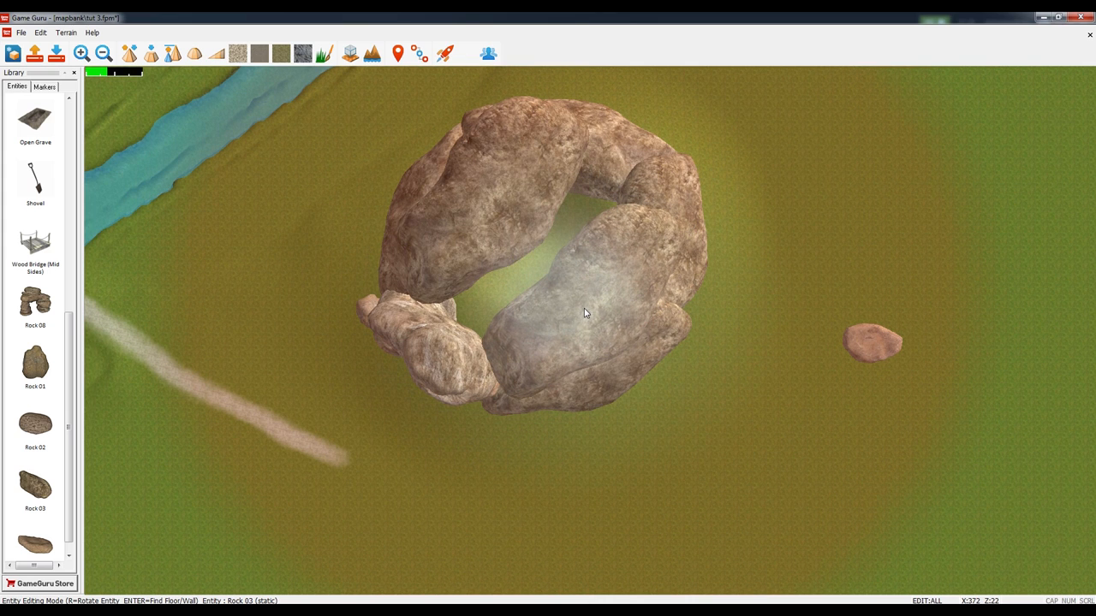
Rotate another Rock 03 and place it across the ring's northeastern side, joining the two upper rocks, and discard the spare copy
key(r)
key(r)
key(r)
key(r)
key(r)
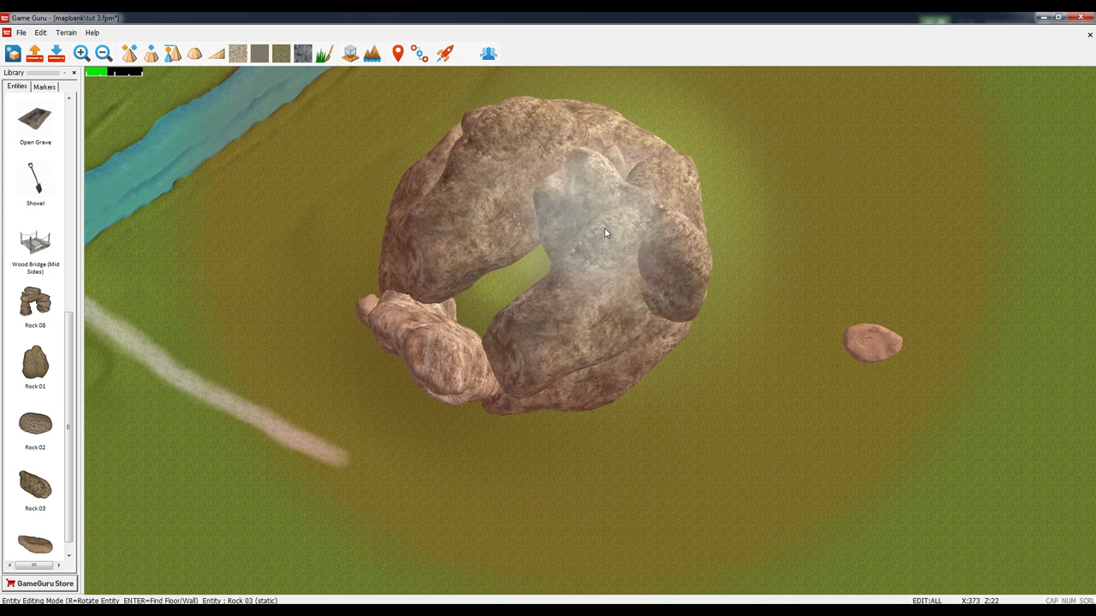
key(r)
key(r)
key(r)
key(r)
key(r)
key(r)
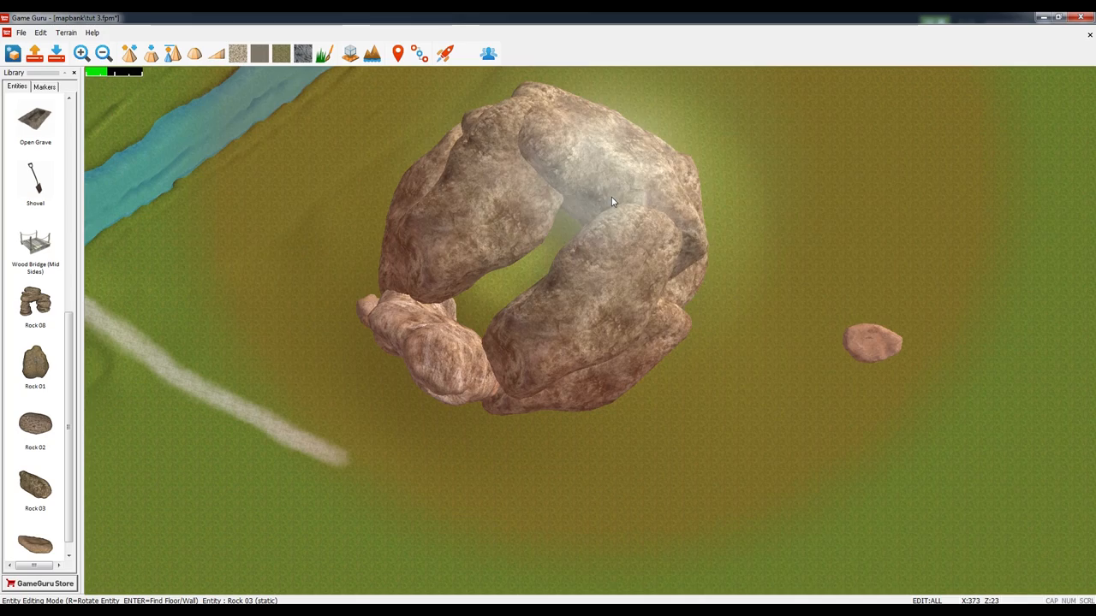
click(612, 201)
right_click(771, 465)
Examine the stacked rocks from above, checking the upper layer's overlaps and the opening left in the middle
key(a)
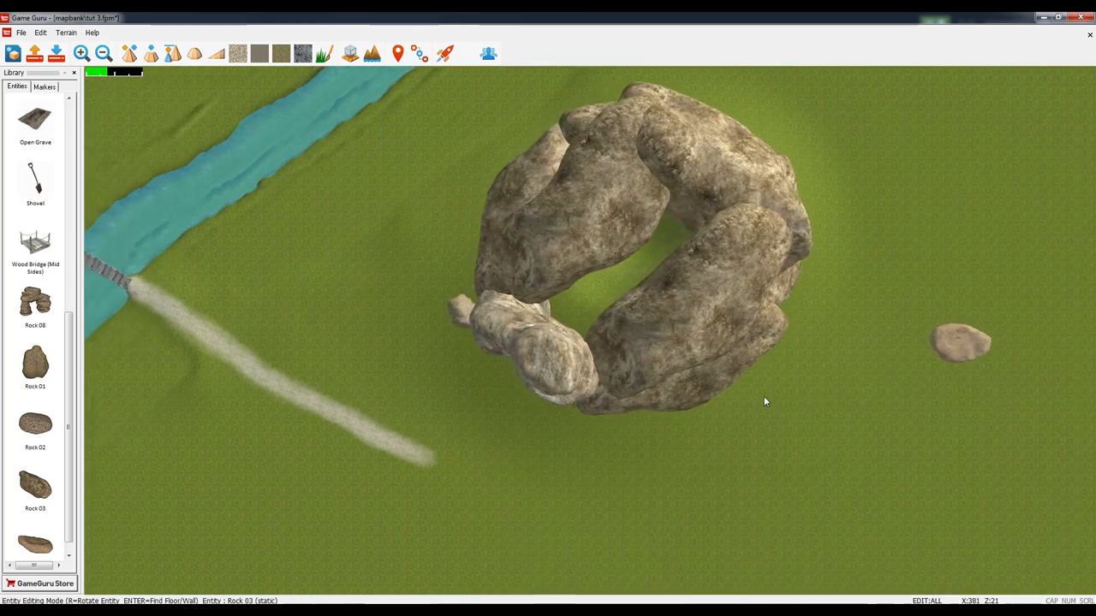
key(w)
key(d)
key(d)
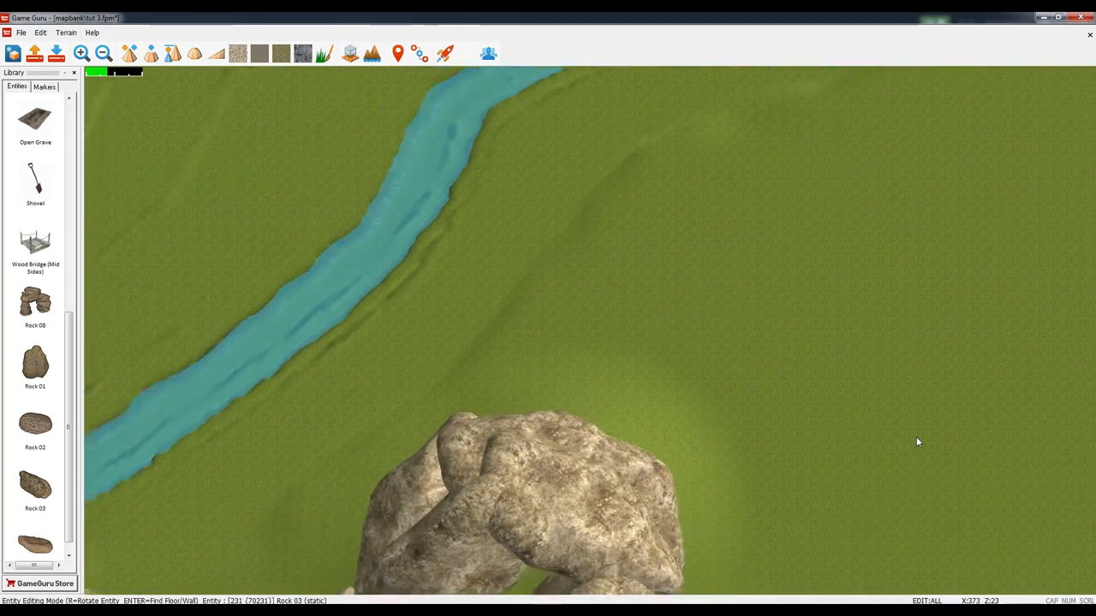
key(s)
key(d)
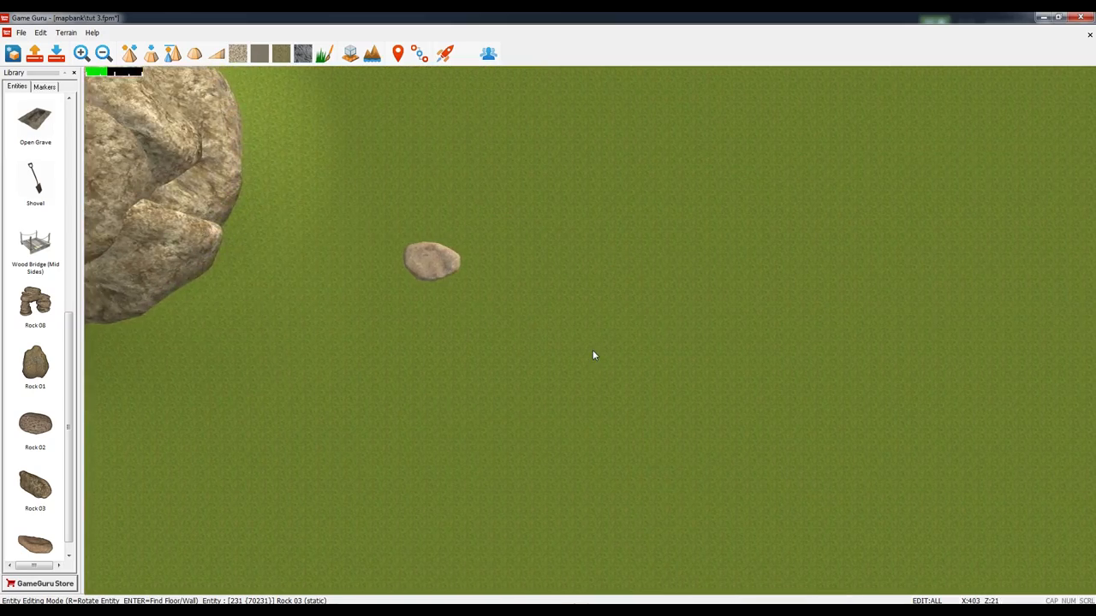
key(a)
key(w)
key(d)
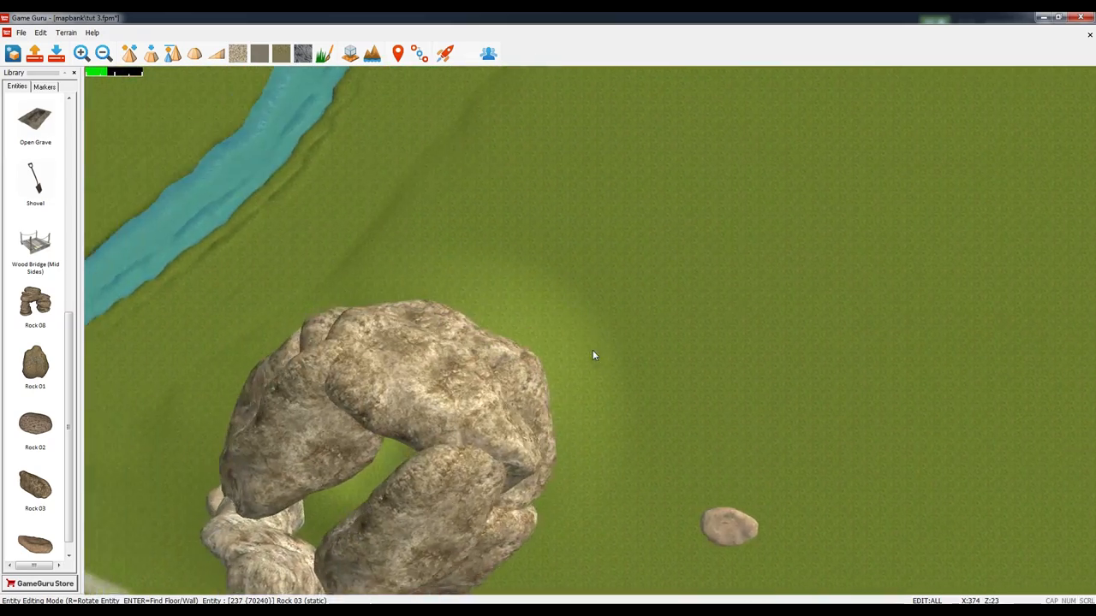
key(a)
key(s)
key(d)
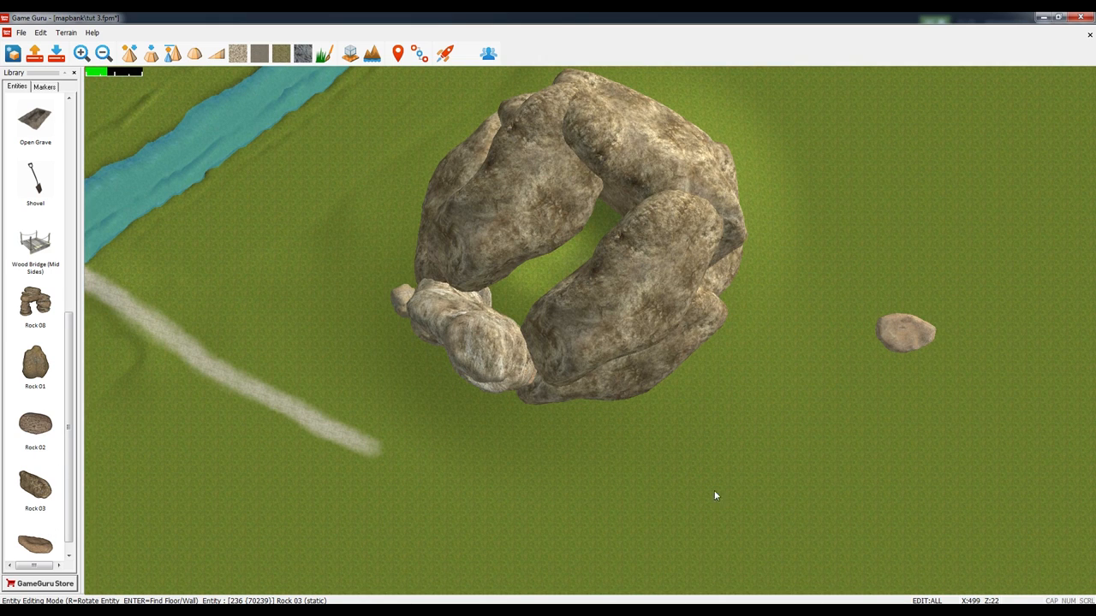
Extract Rock 07 from the grass east of the ring, rotate it and place it on the open grass to the south
click(909, 336)
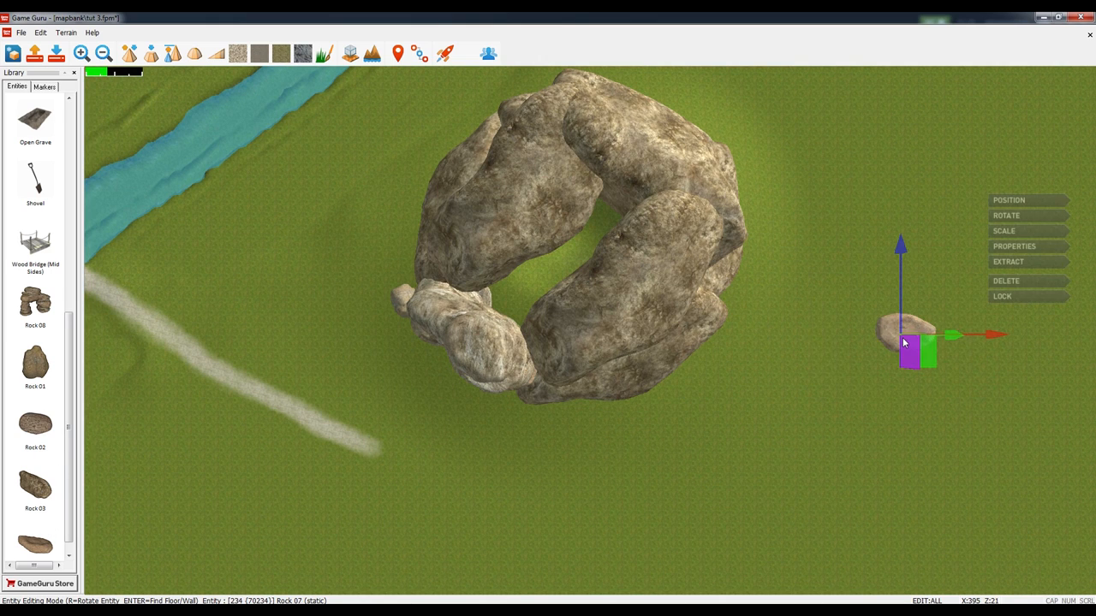
click(1012, 262)
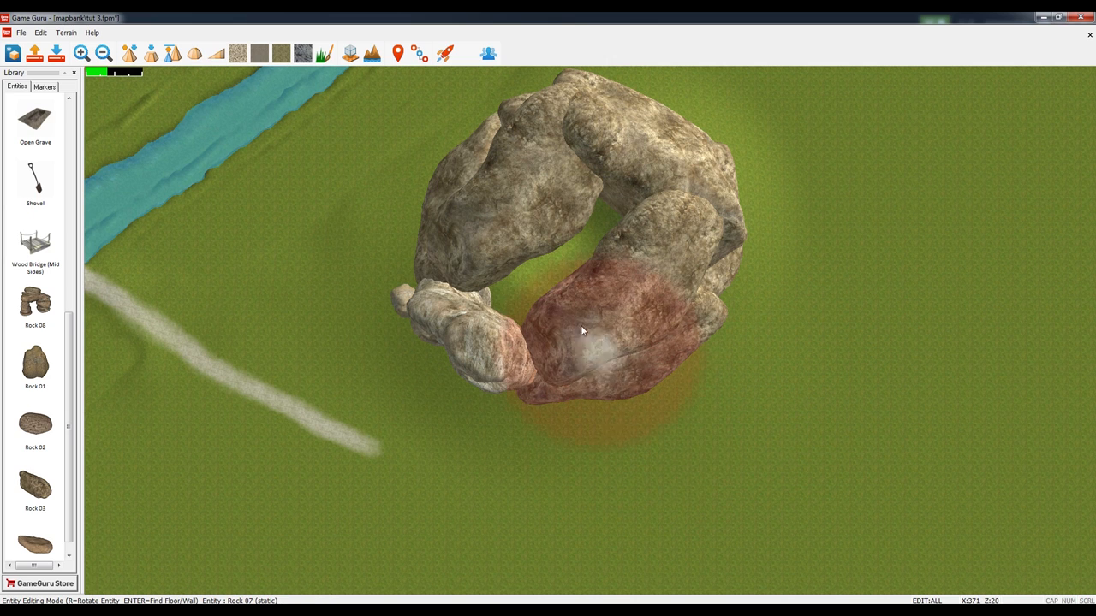
key(s)
key(w)
key(r)
click(589, 433)
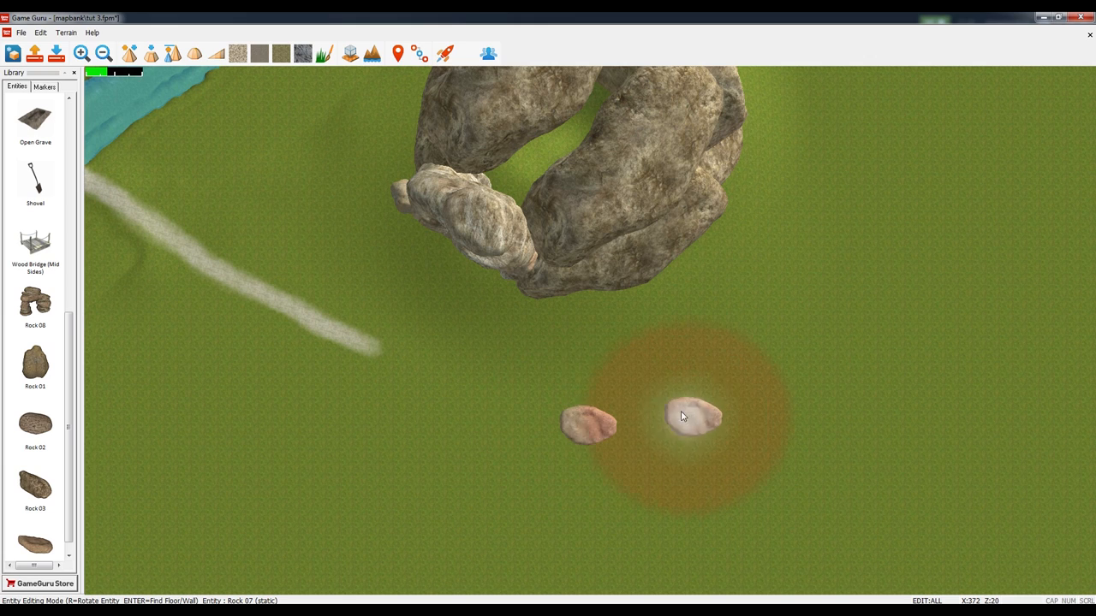
Scale Rock 07 south of the ring up along both horizontal axes into a broad, flat slab
click(593, 424)
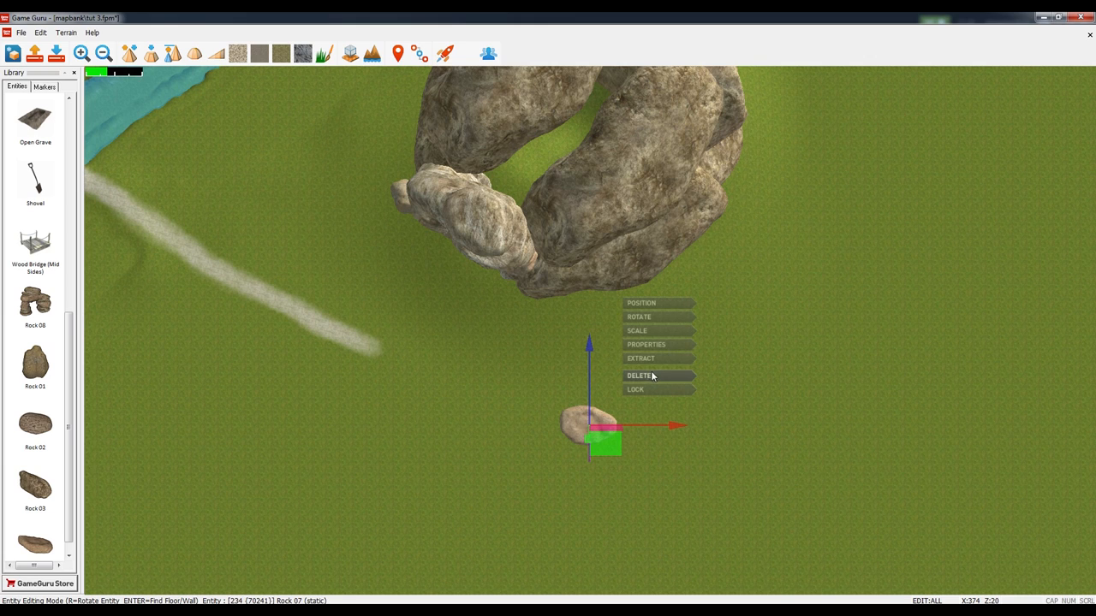
click(641, 331)
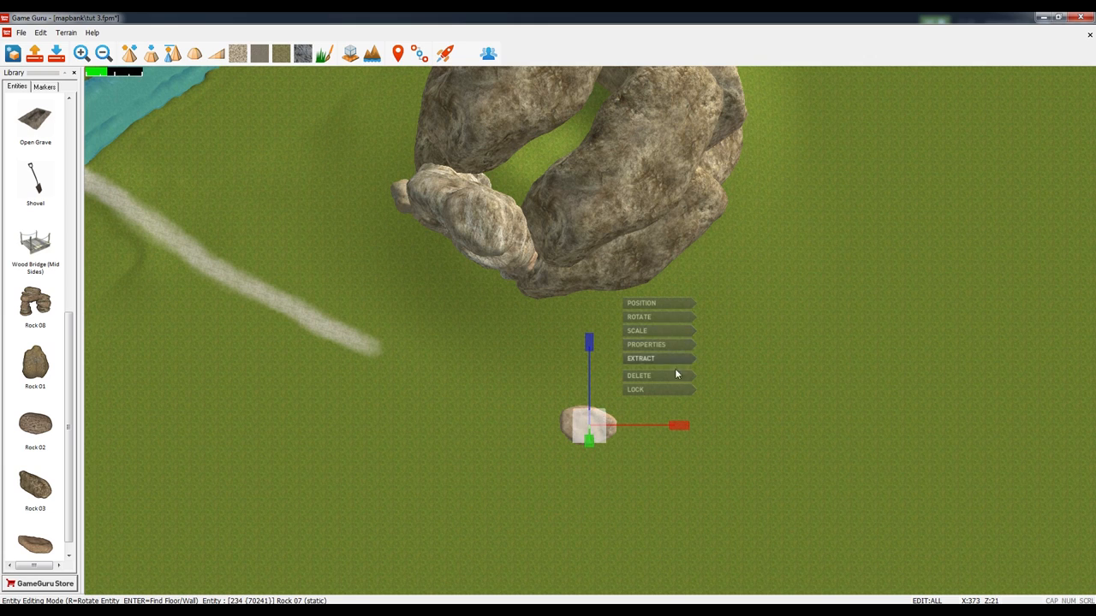
drag(688, 427, 729, 425)
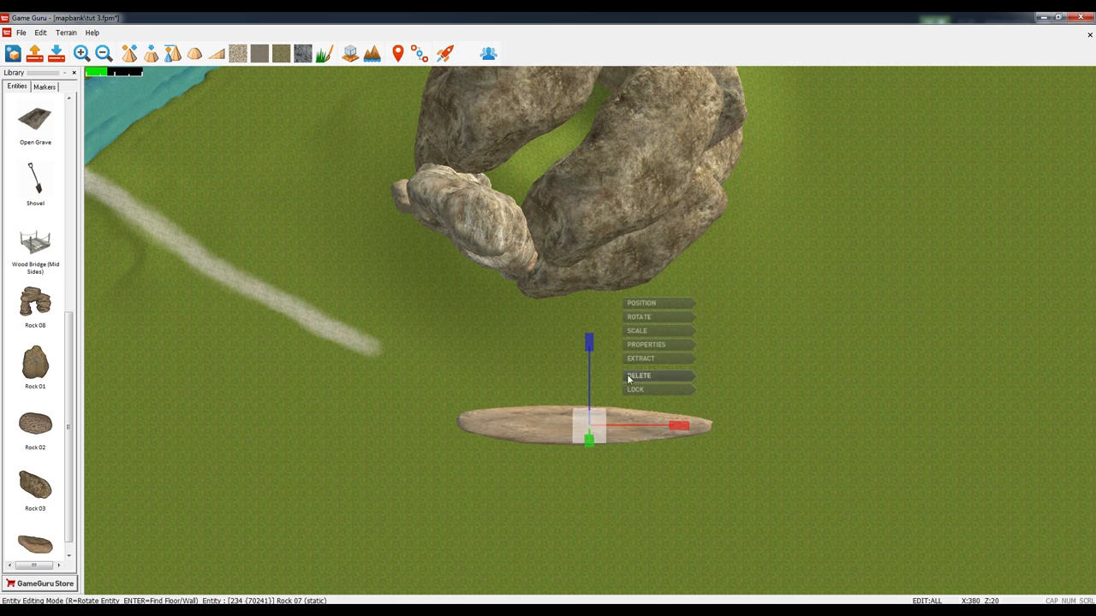
drag(591, 344, 593, 297)
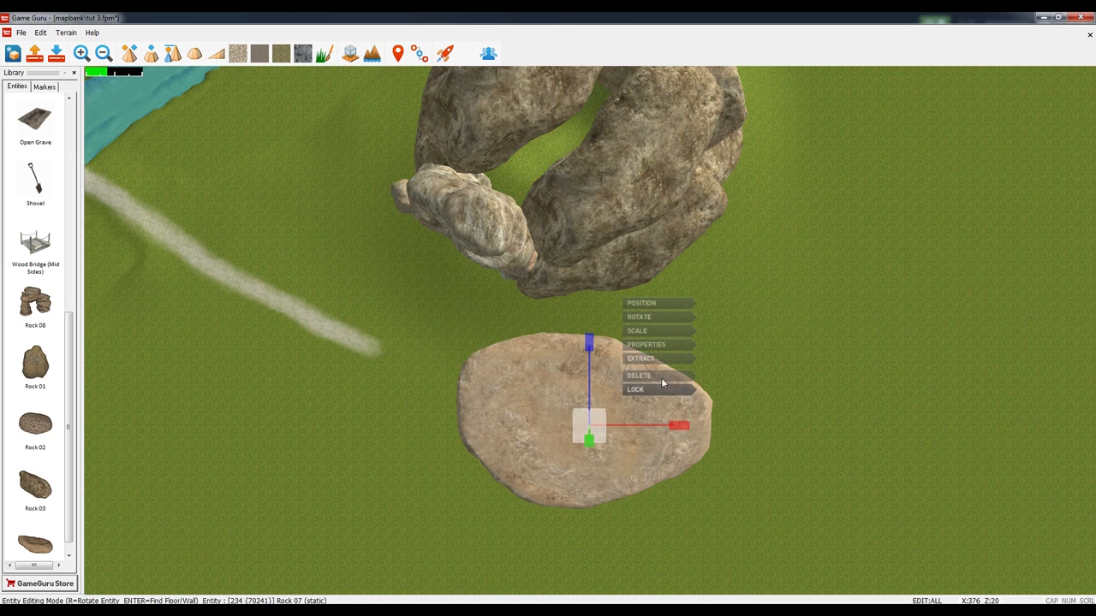
click(777, 389)
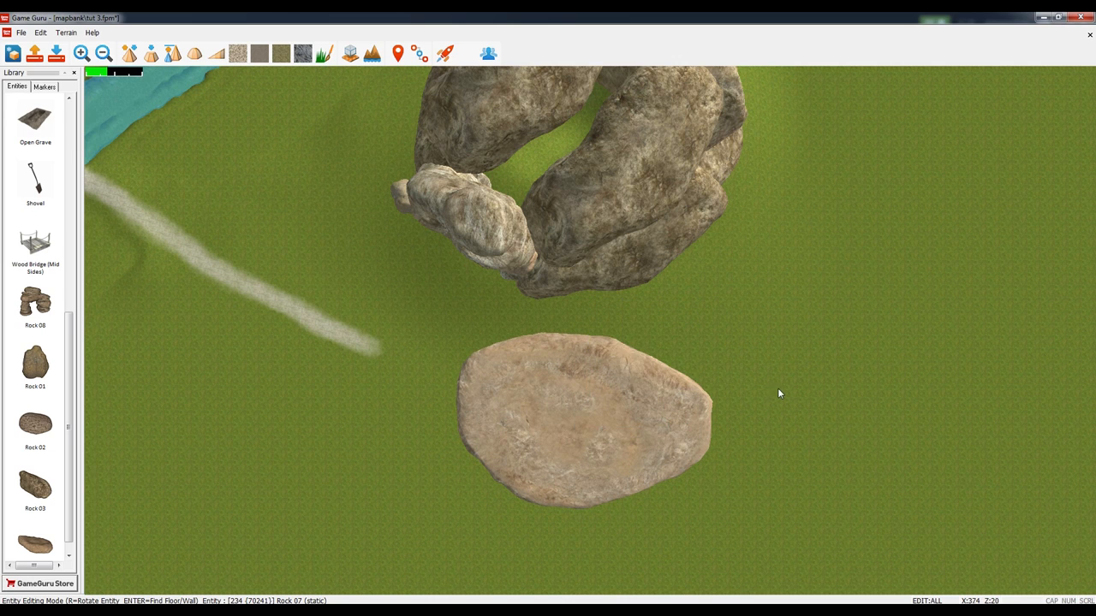
Move the Rock 07 slab from the southern grass to the ring's centre and raise it to roof height among the upper rocks
click(561, 418)
click(640, 359)
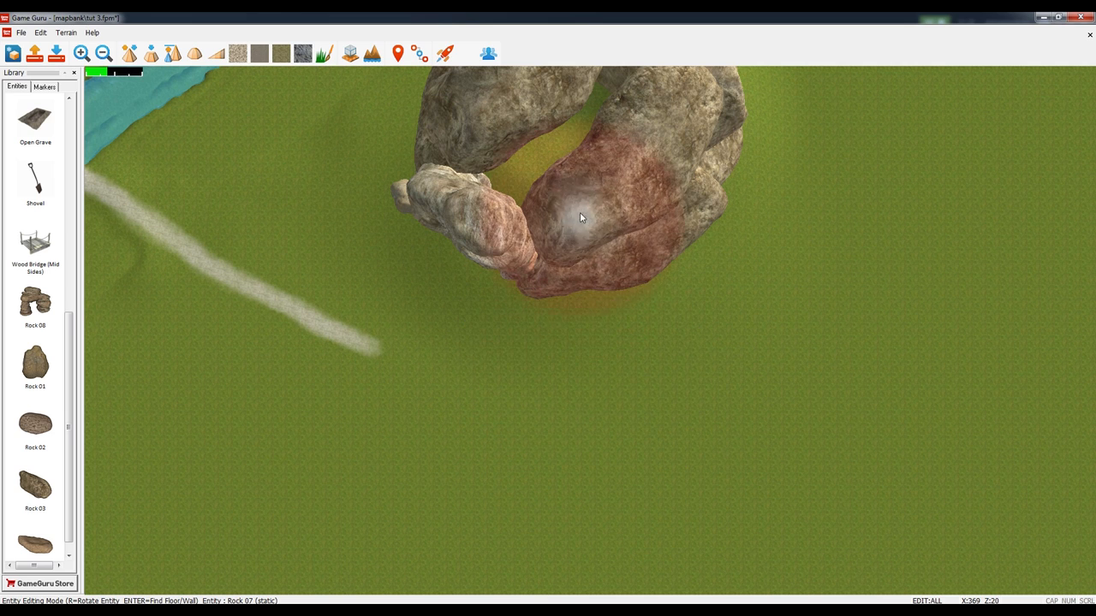
key(w)
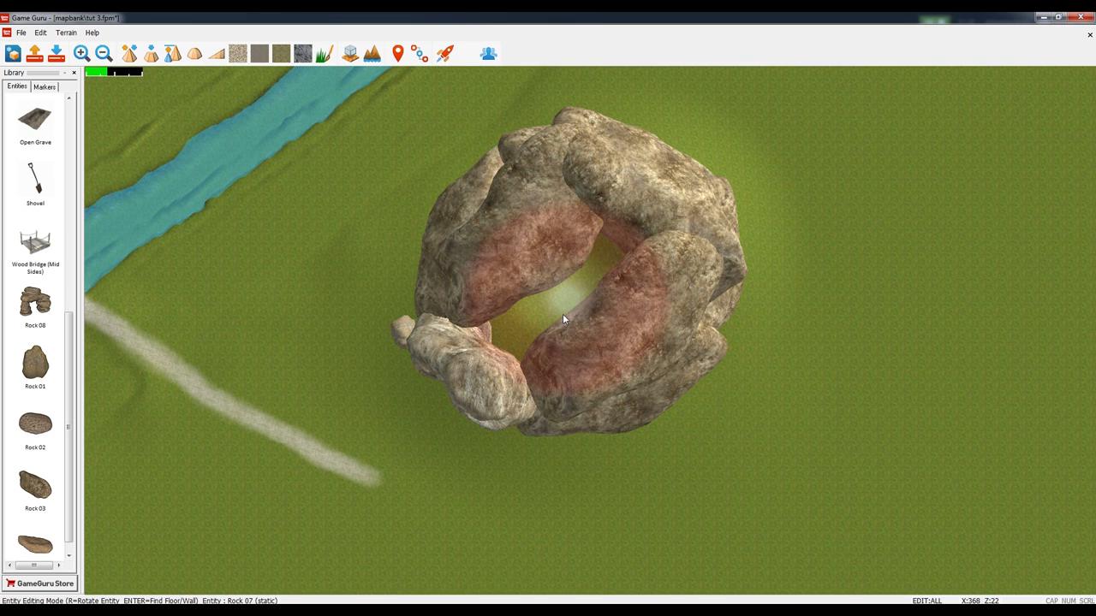
key(Page_Up)
key(Page_Up)
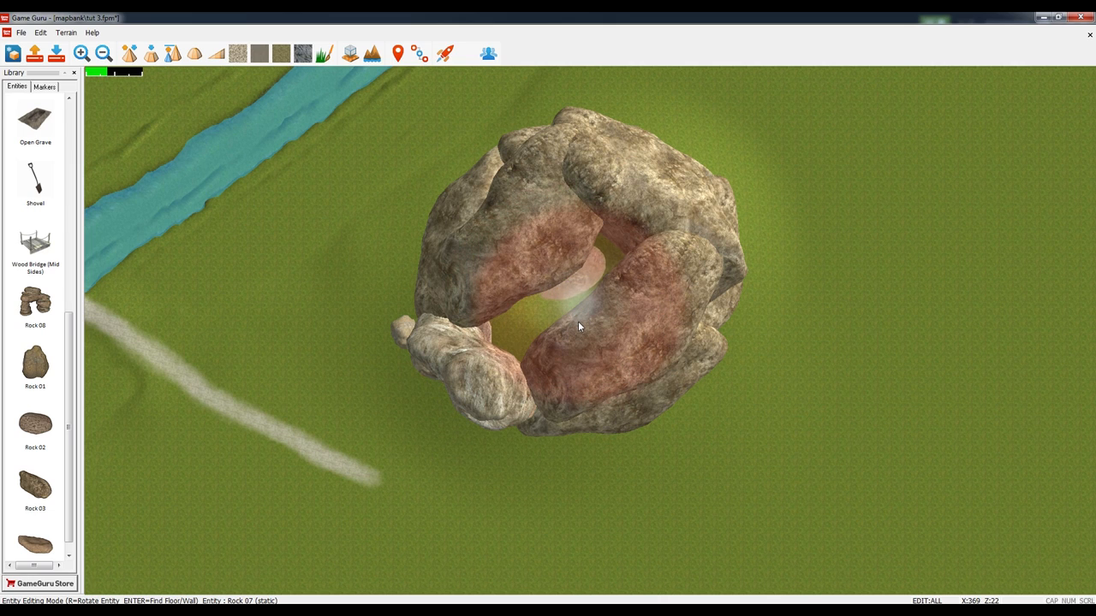
key(Page_Up)
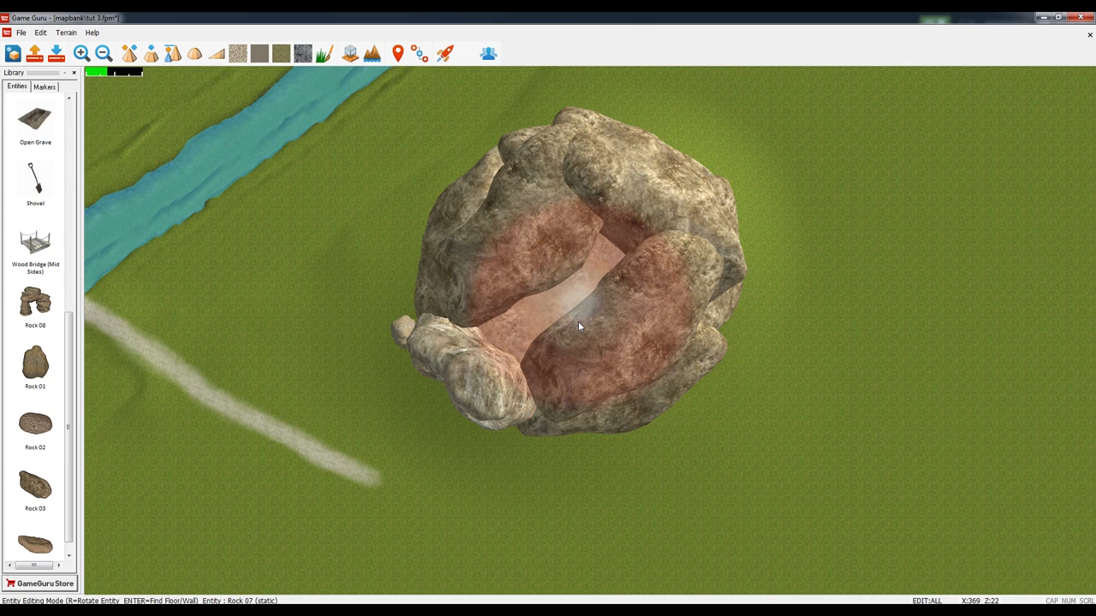
key(Page_Up)
key(Page_Up)
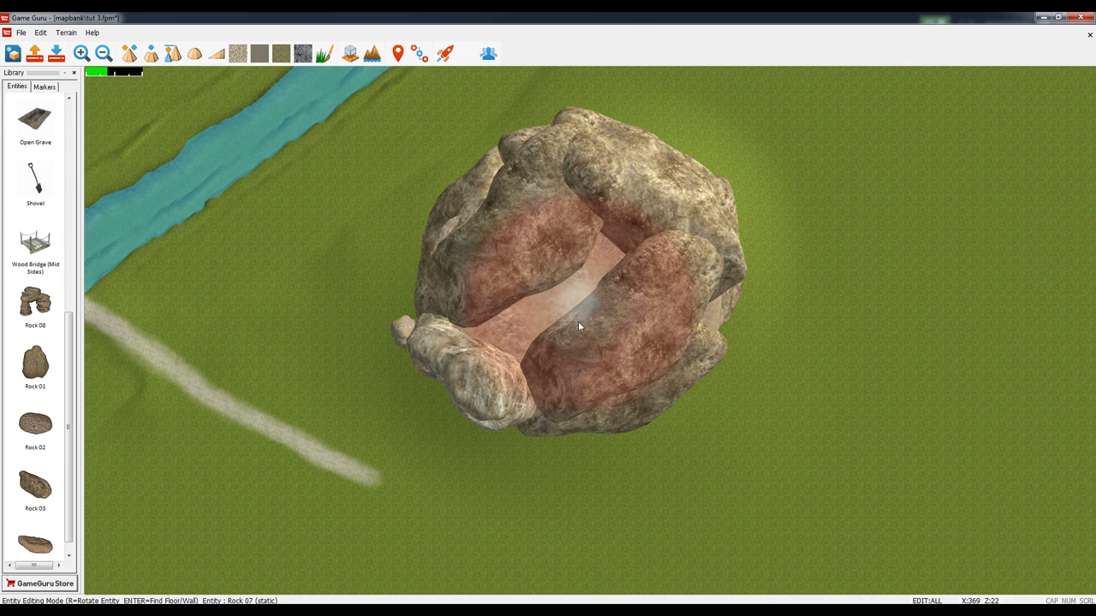
key(Page_Up)
key(Page_Up)
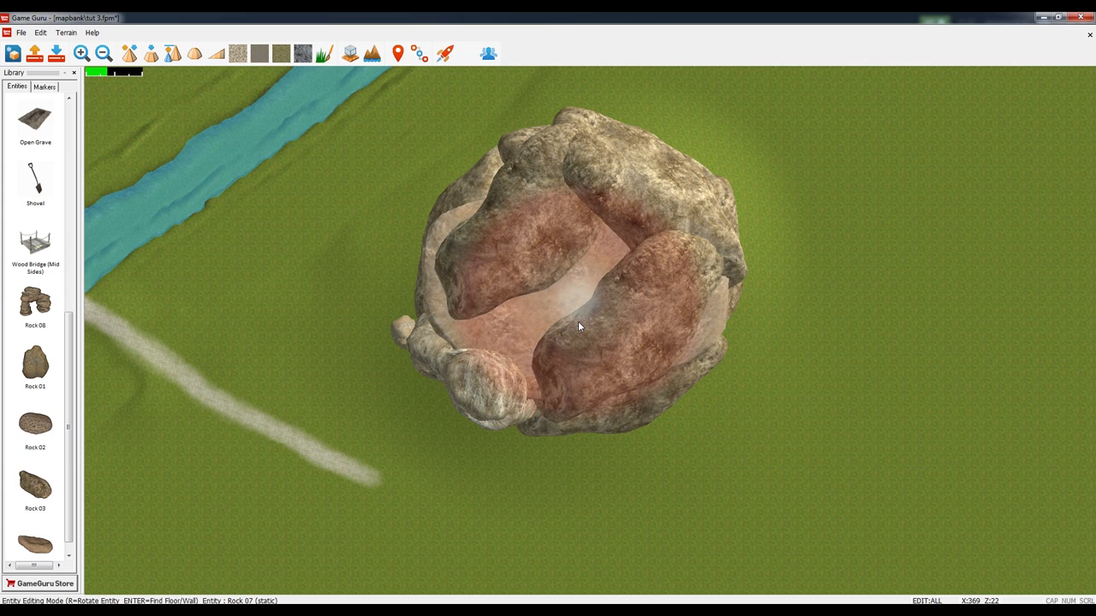
key(Page_Up)
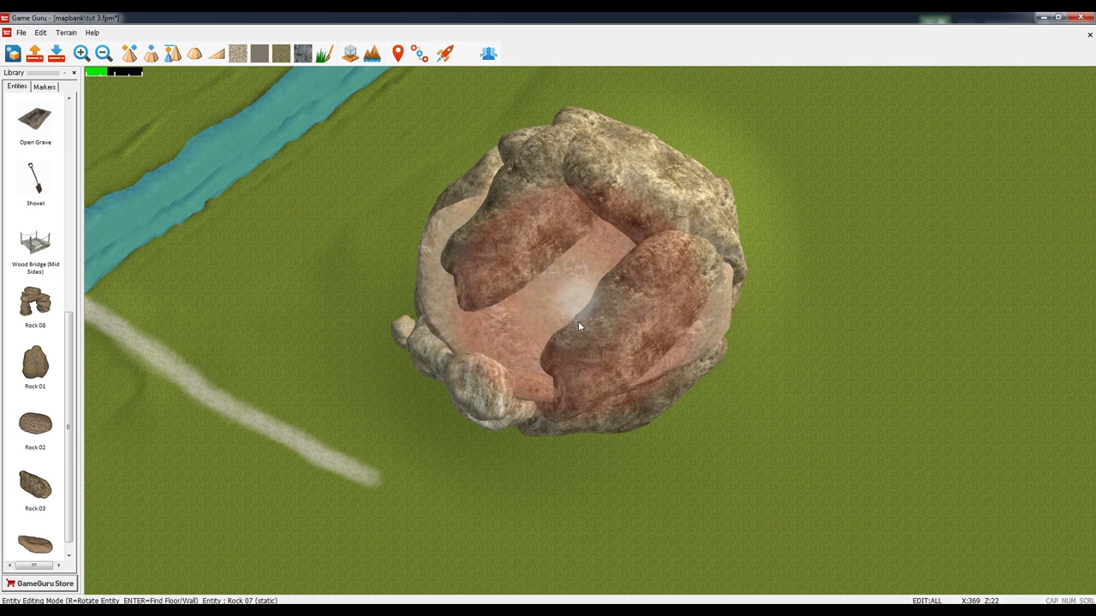
key(Page_Up)
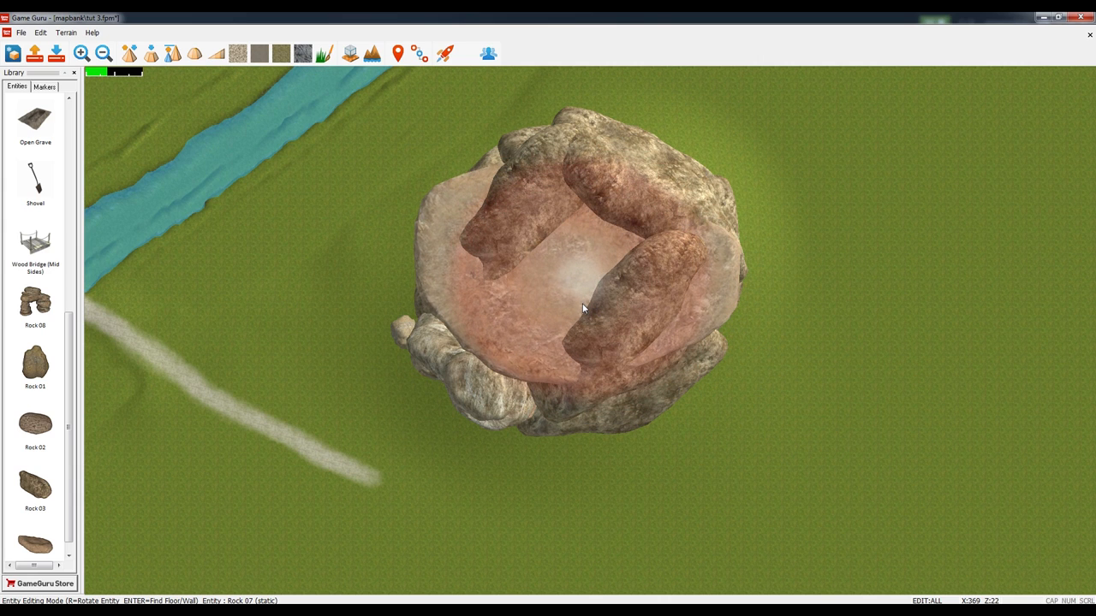
Lower the Rock 07 slab slightly so it sits between the upper rocks, and place it there as a roof
key(Page_Down)
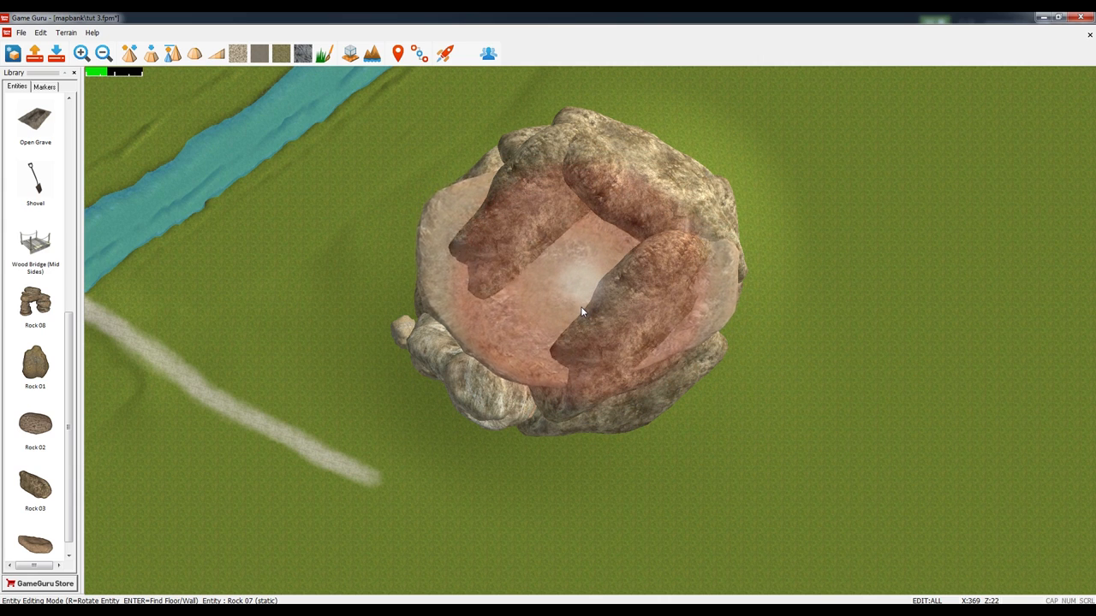
key(Page_Down)
key(Page_Down)
key(Page_Down)
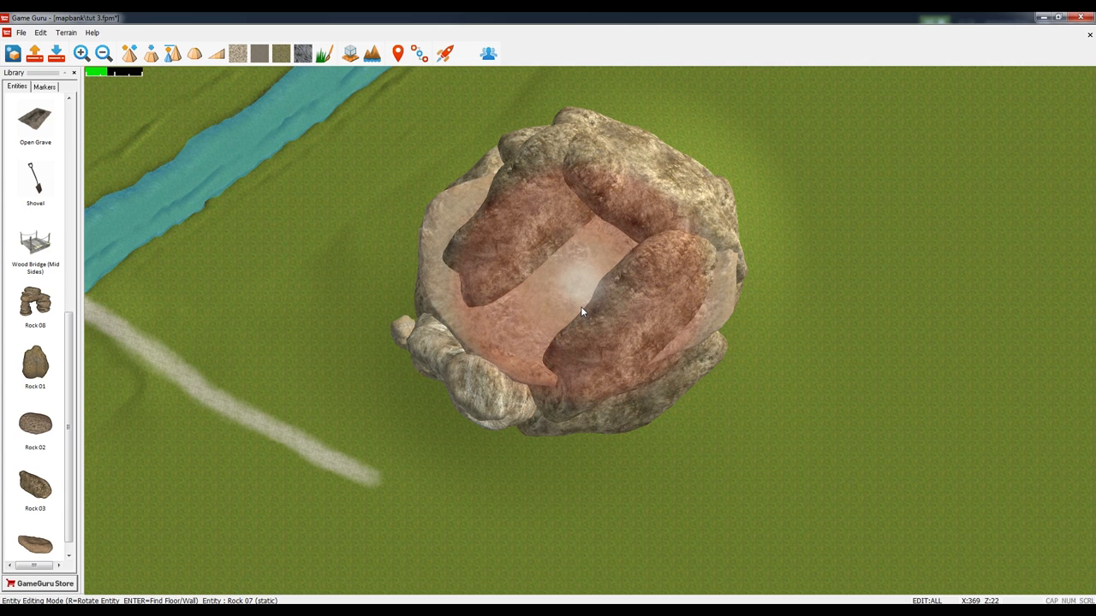
click(581, 312)
right_click(856, 406)
Rescale the roof slab along both horizontal axes to fit the opening between the upper rocks
click(527, 339)
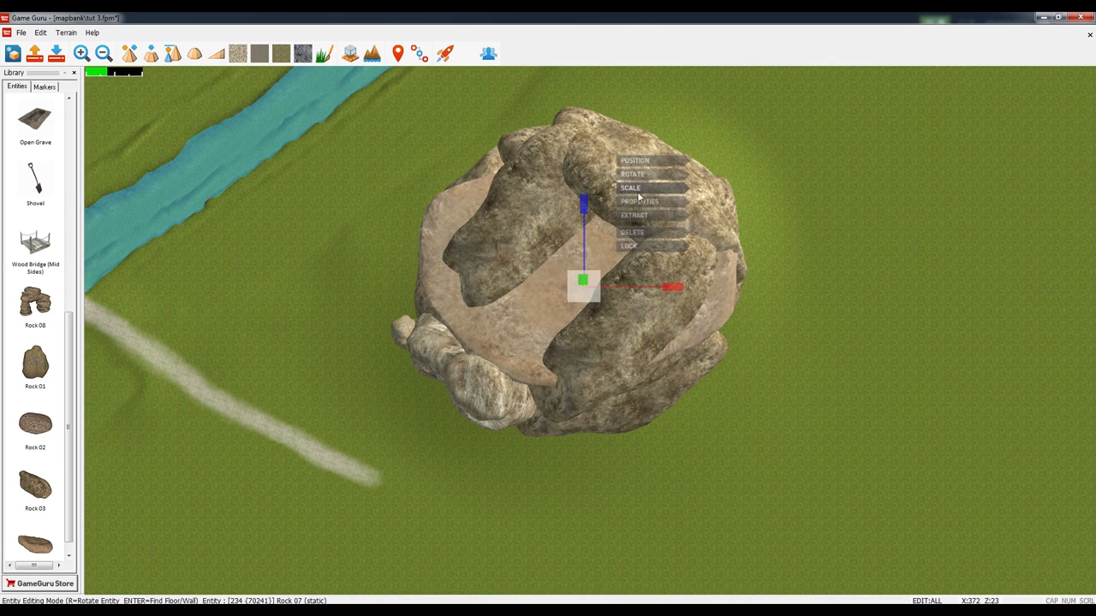
drag(674, 288, 670, 288)
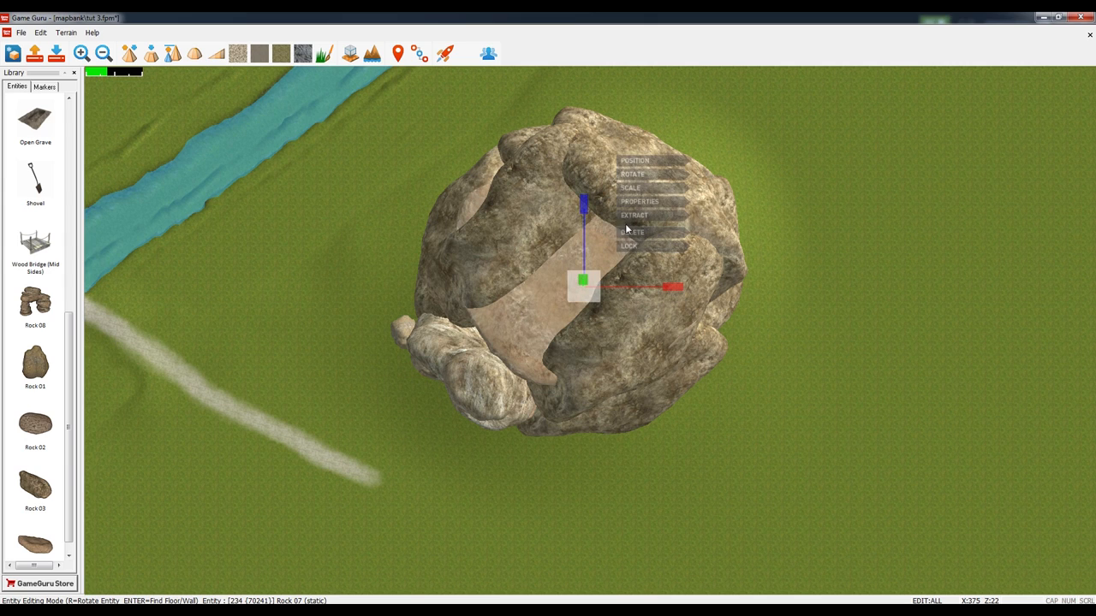
drag(587, 204, 583, 203)
drag(674, 290, 674, 287)
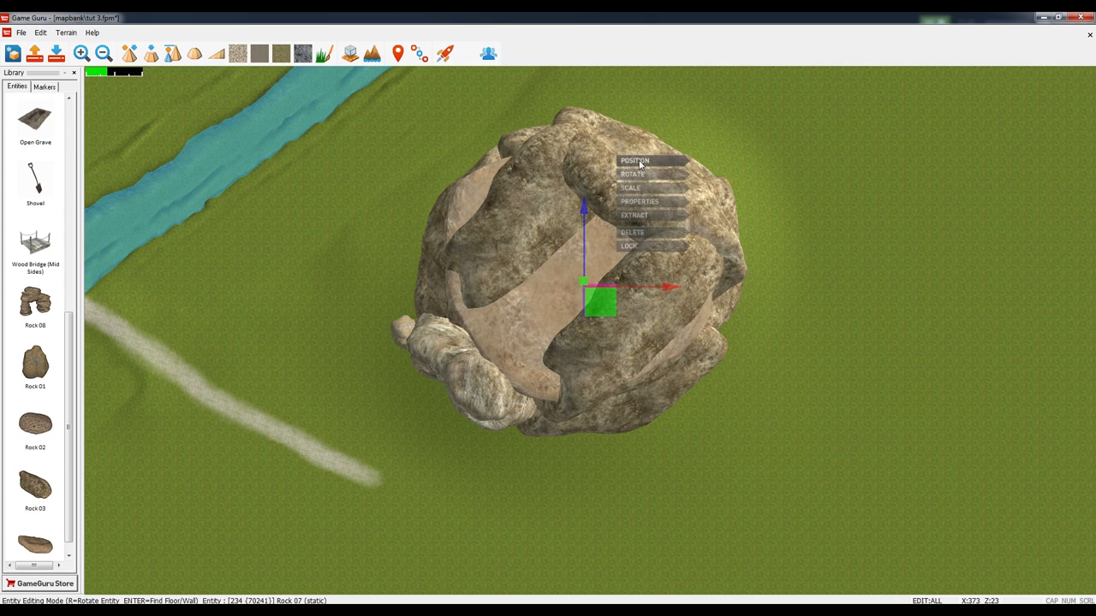
Shift the roof slab slightly south and west to centre it over the ring's opening
drag(584, 212, 584, 215)
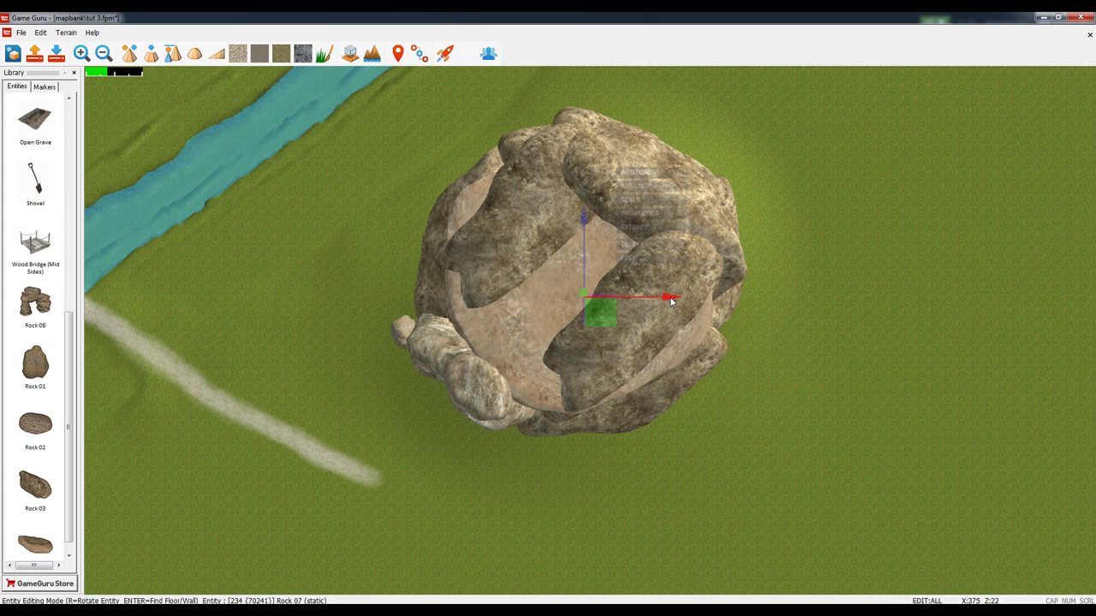
drag(672, 301, 667, 301)
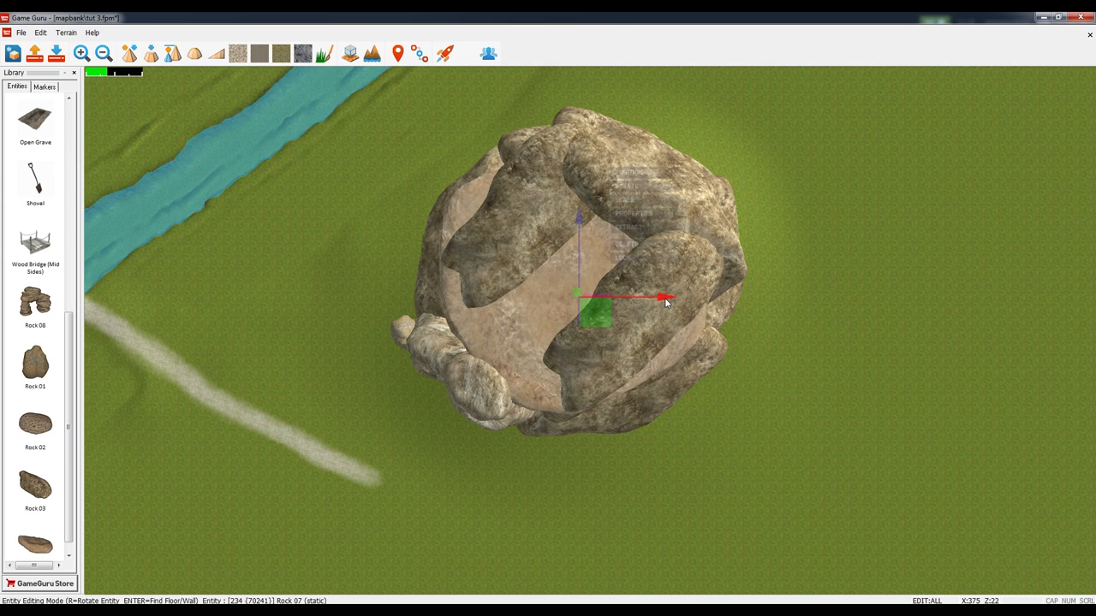
drag(578, 220, 578, 224)
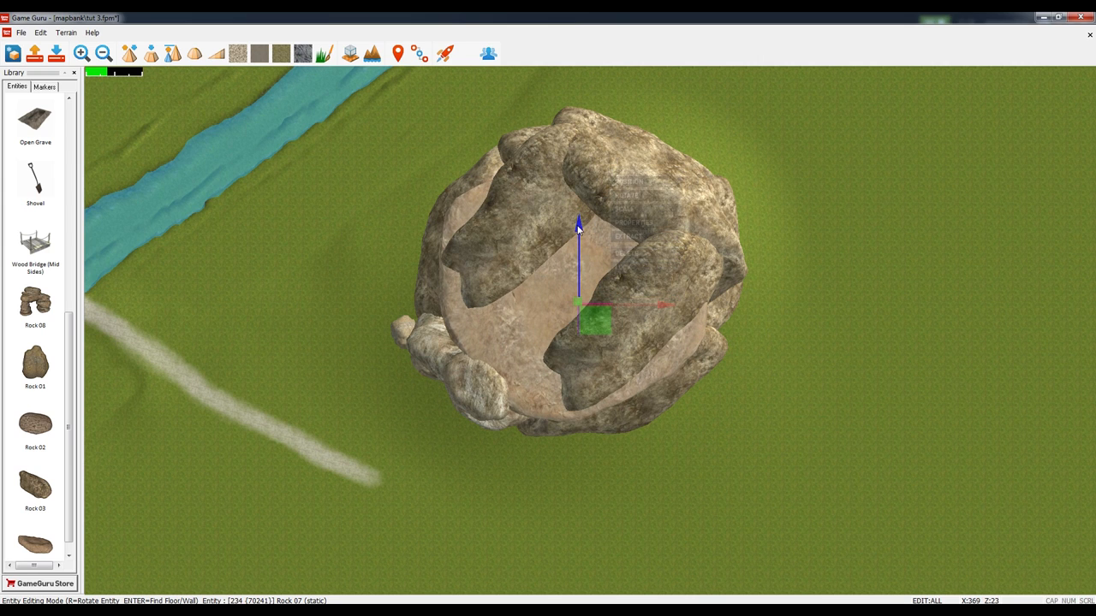
click(829, 409)
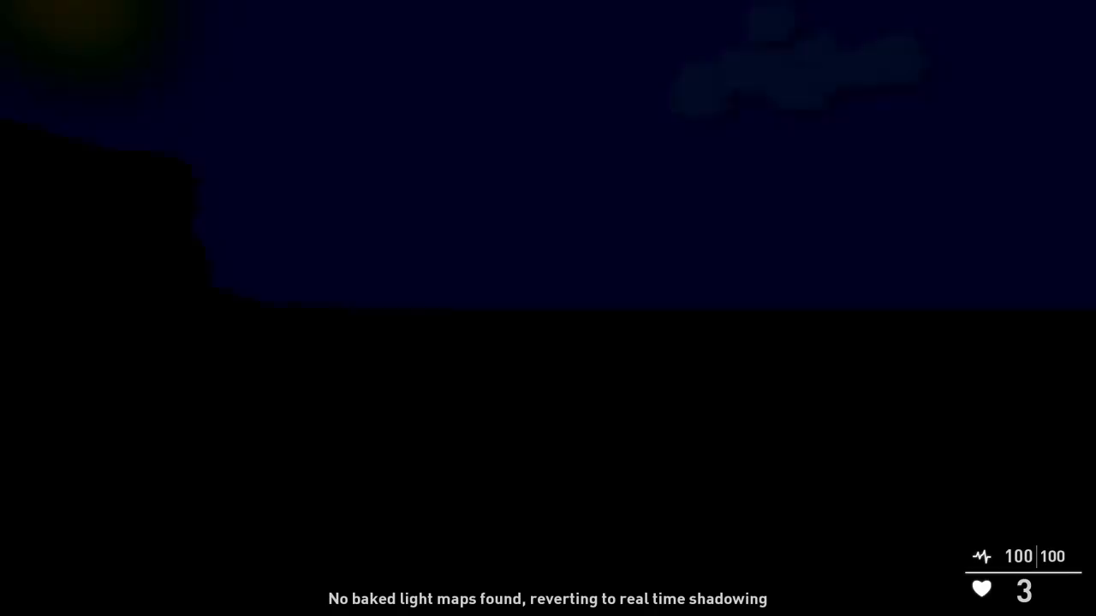
Test the level by walking across the bridge and up the hill, examining the roofed rock formation from outside
key(w)
key(w)
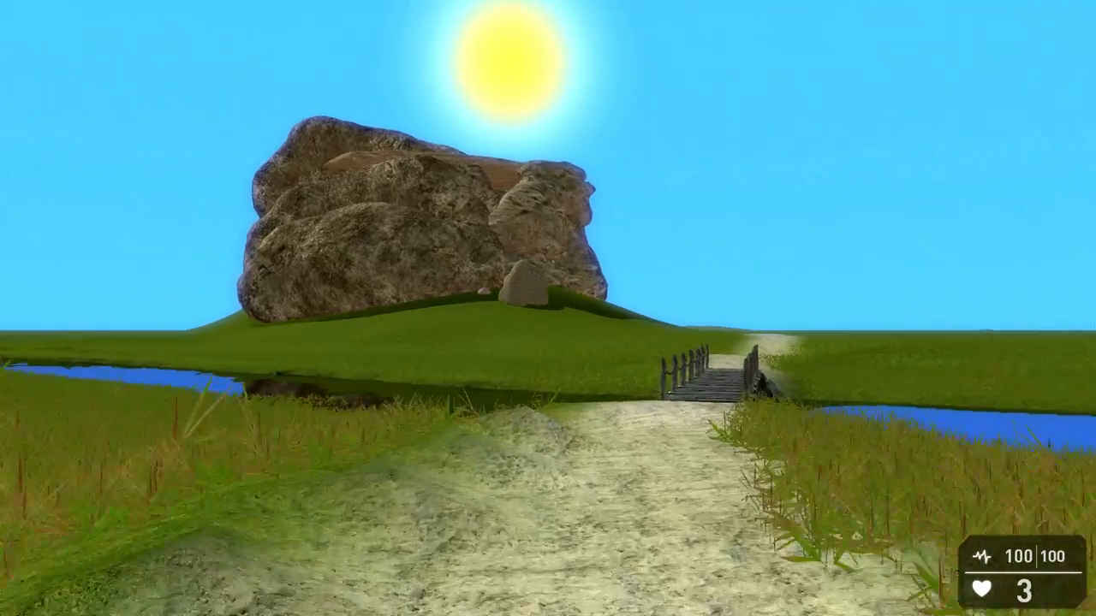
key(w)
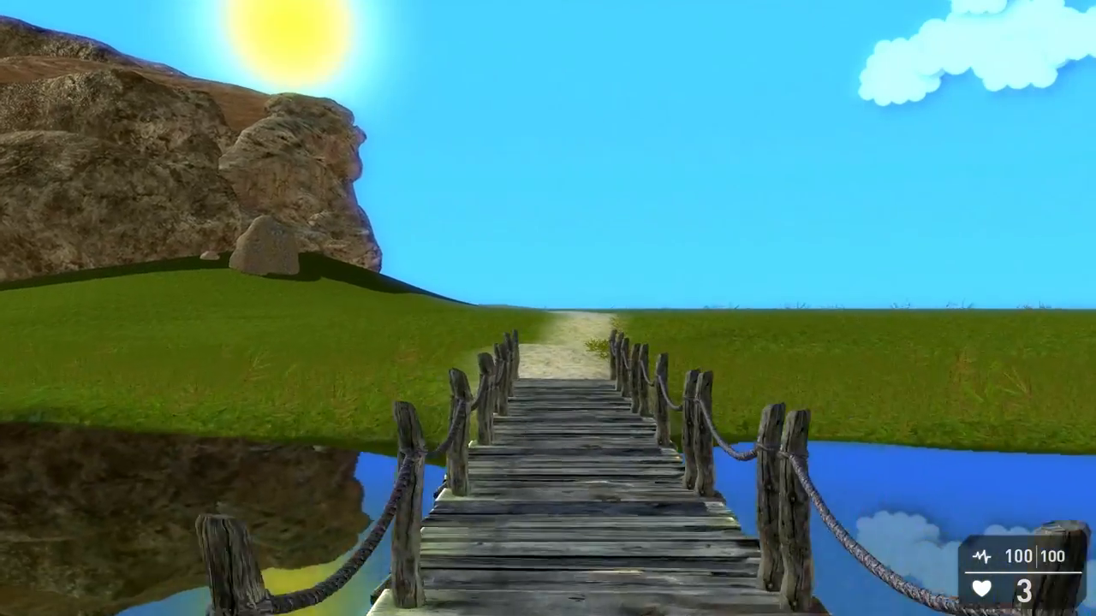
key(w)
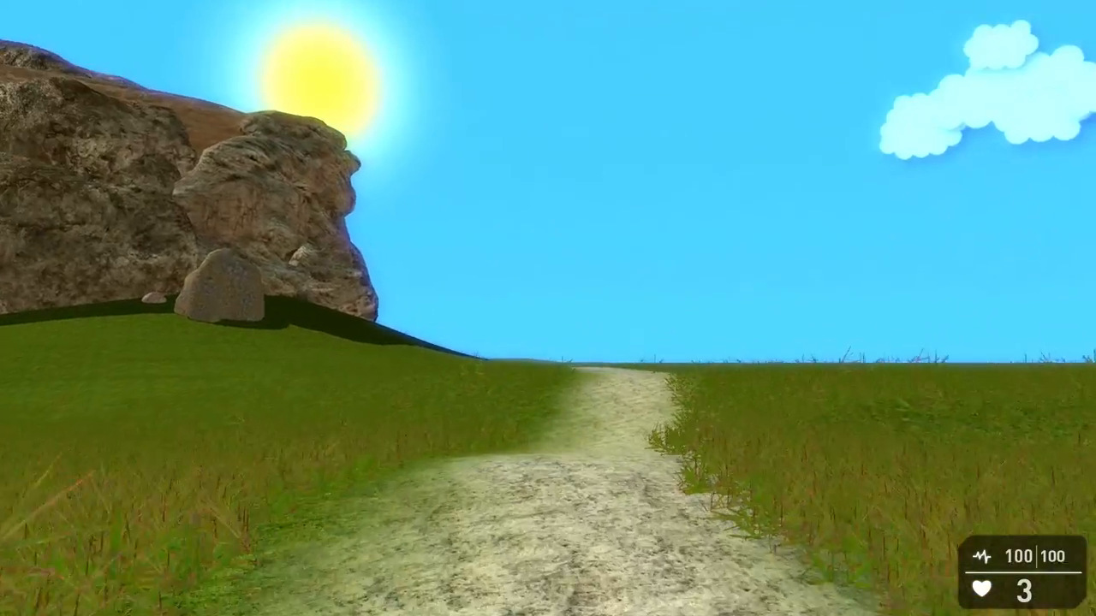
key(w)
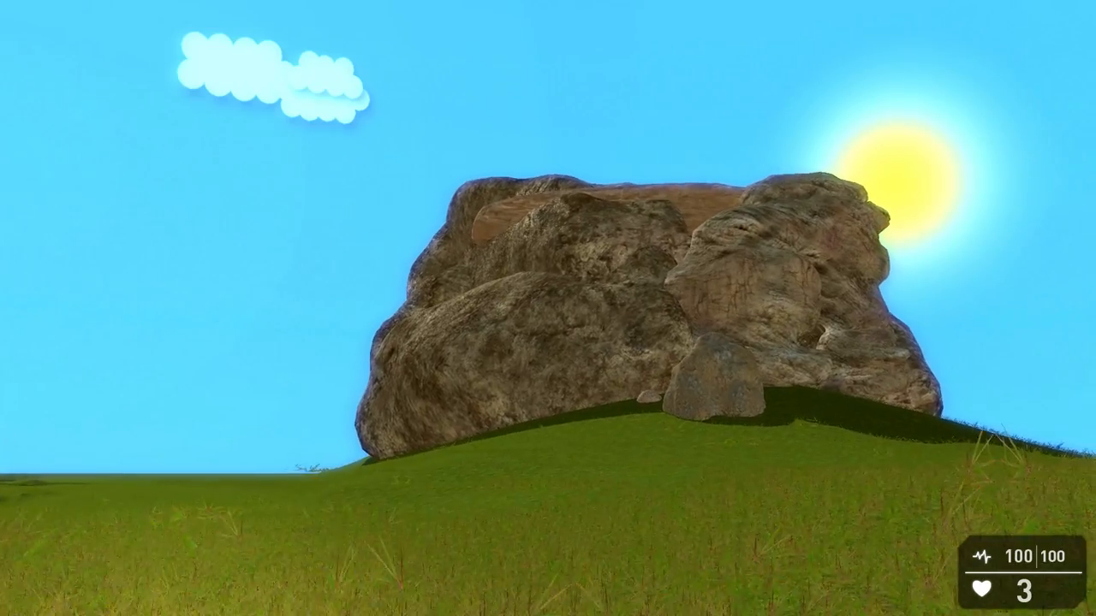
key(w)
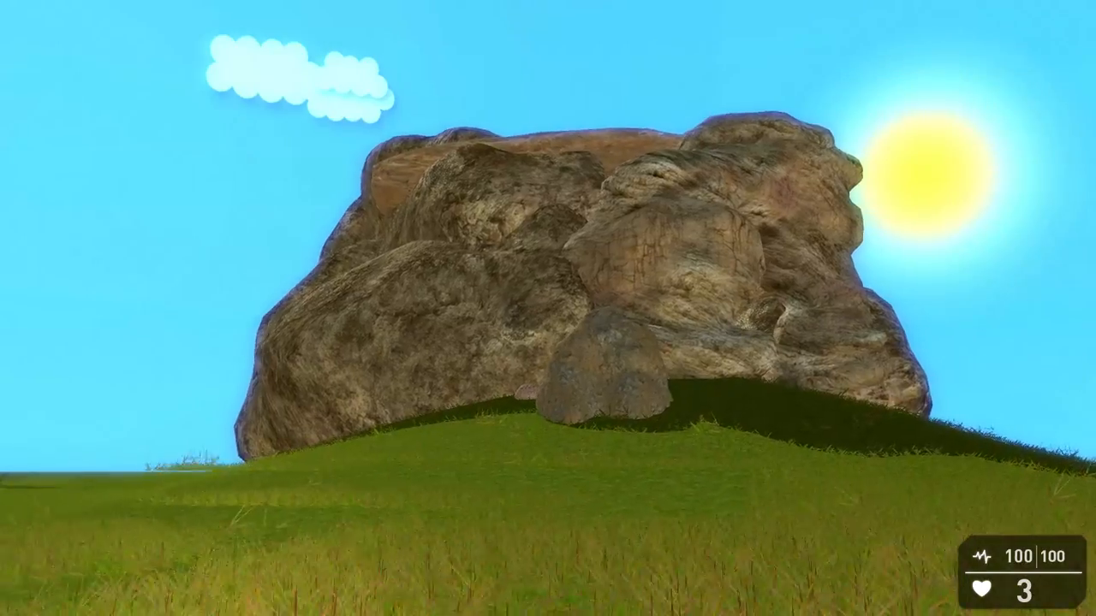
key(w)
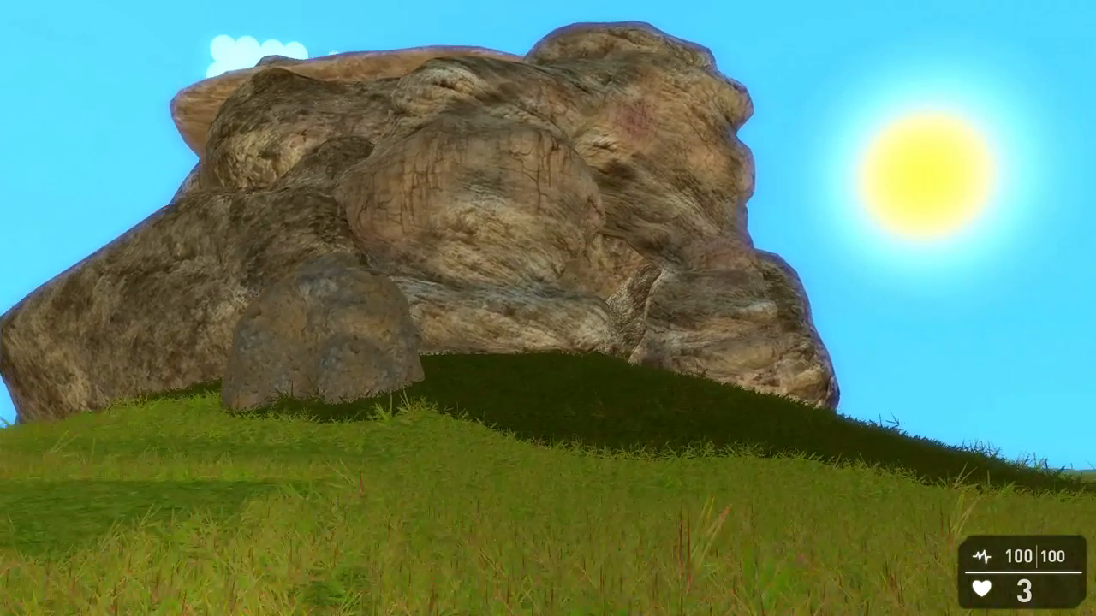
key(w)
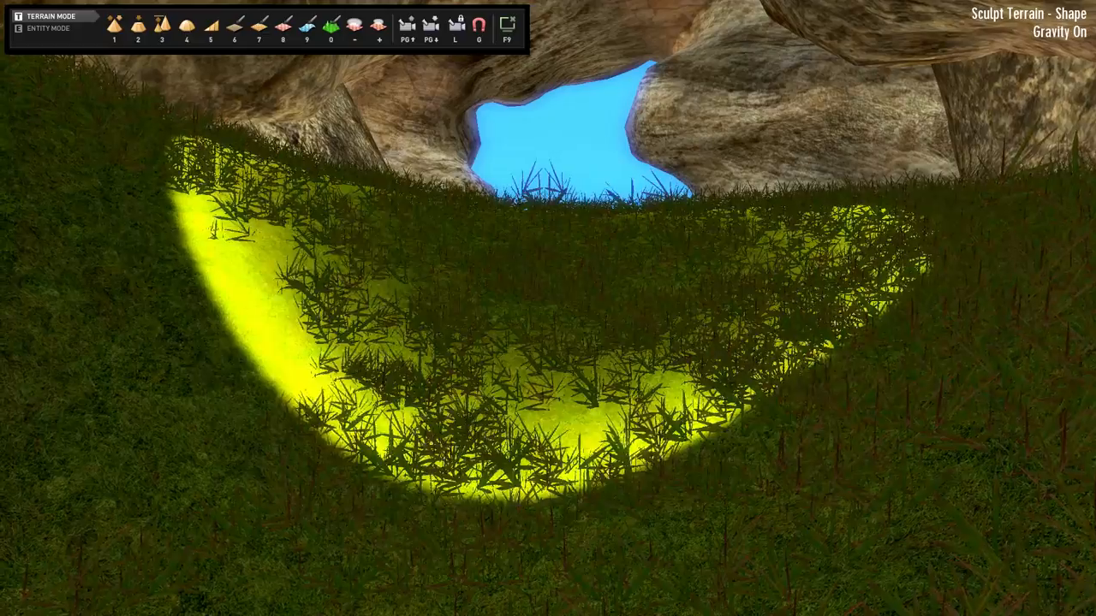
Enlarge the terrain brush in the in-game editor and lower the grassy ground at the gap between the formation's rocks
key(plus)
key(w)
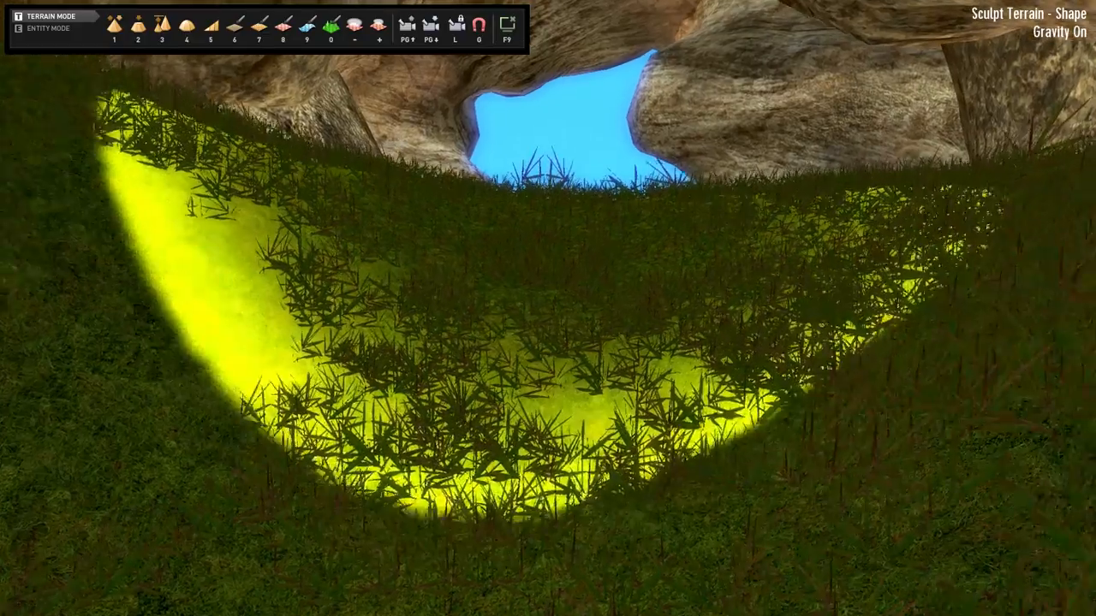
key(w)
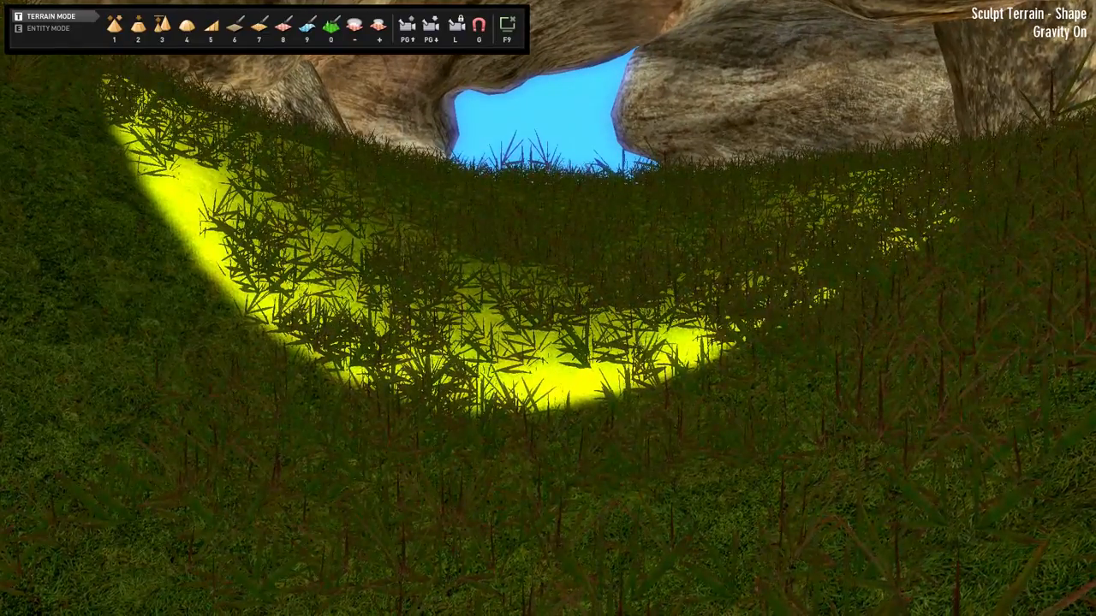
right_click(547, 308)
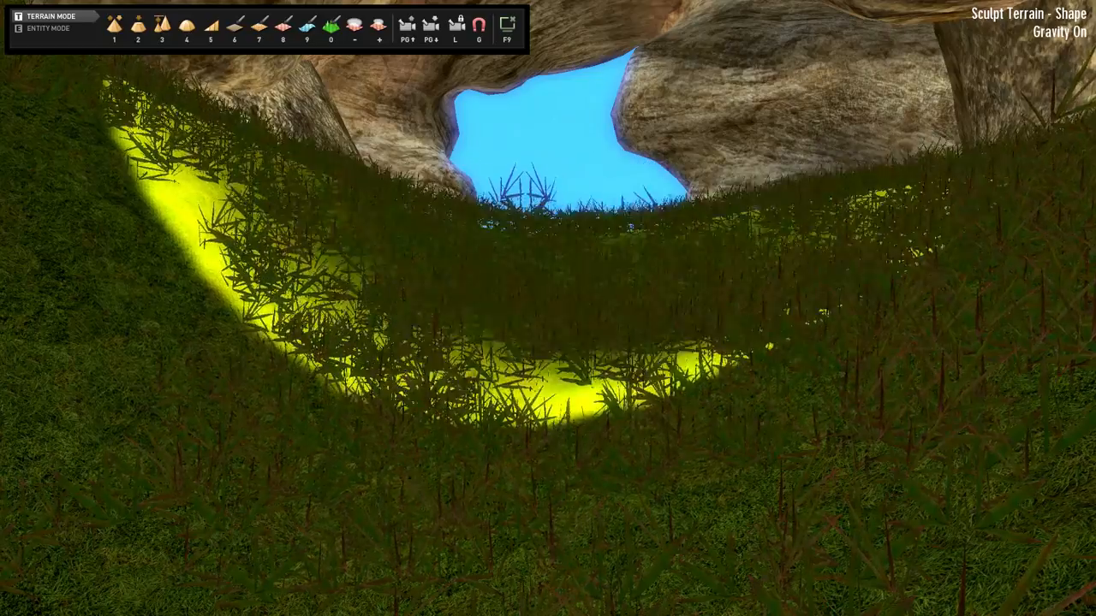
right_drag(548, 308, 548, 308)
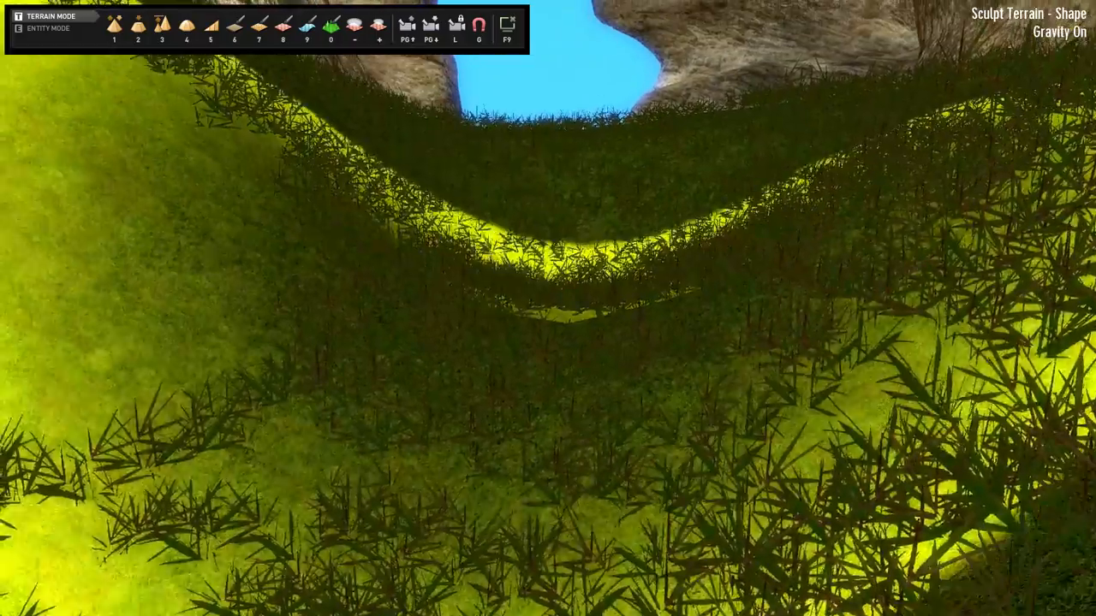
key(w)
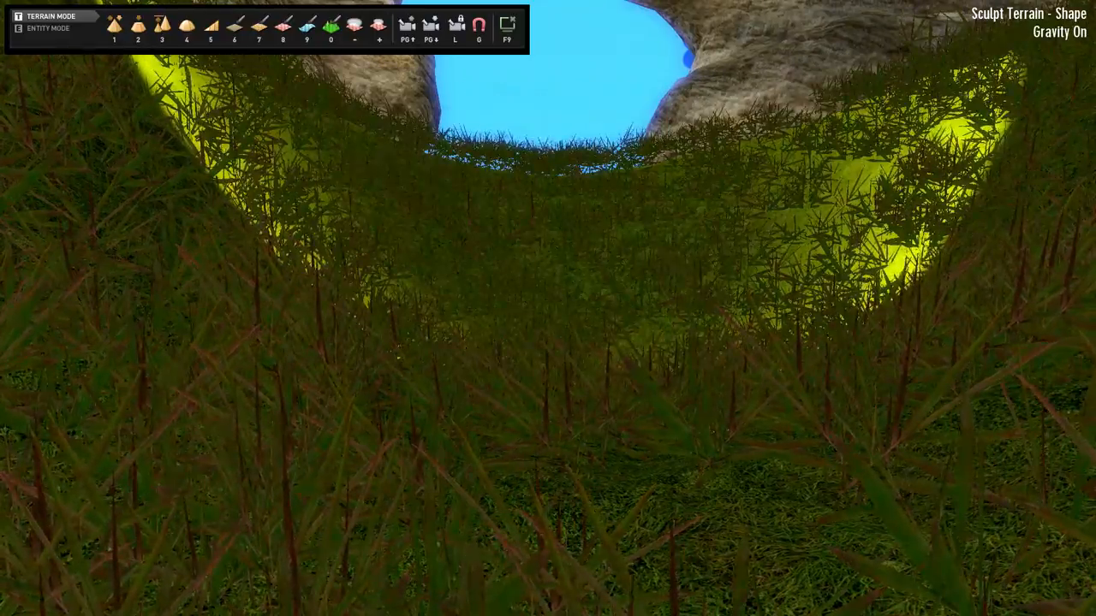
Switch gravity off, smooth the lowered ground at the gap with terrain Blend, and return to test play
key(Page_Up)
key(s)
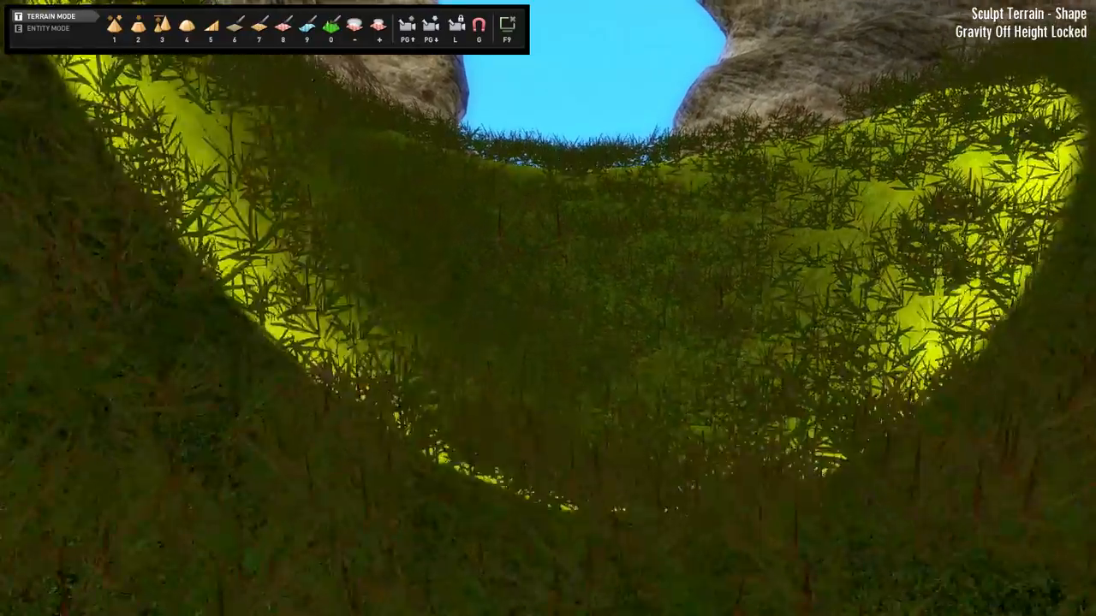
key(s)
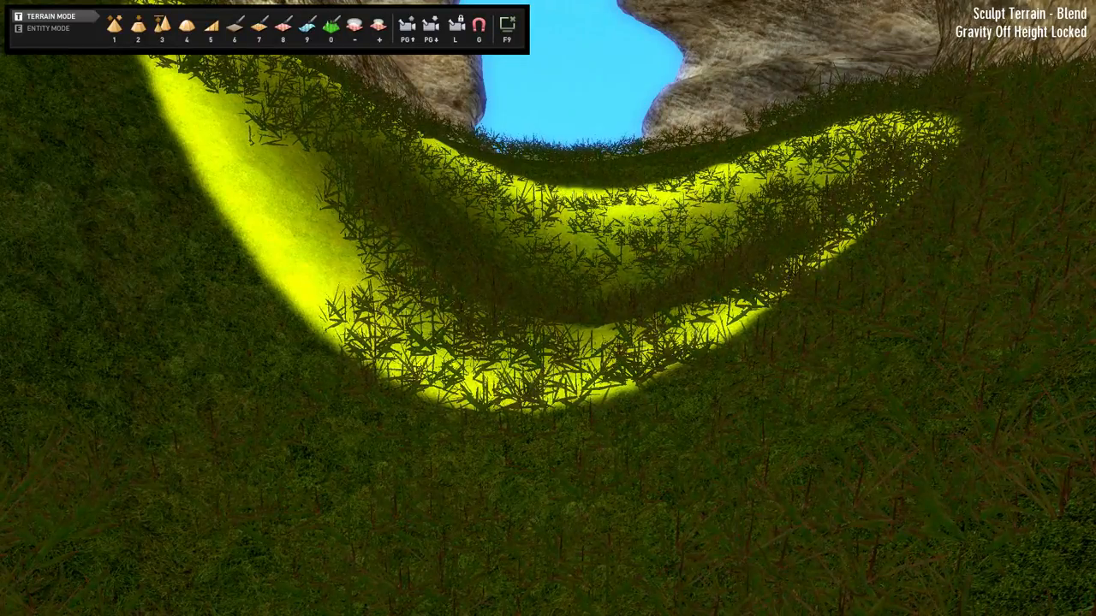
key(s)
click(548, 308)
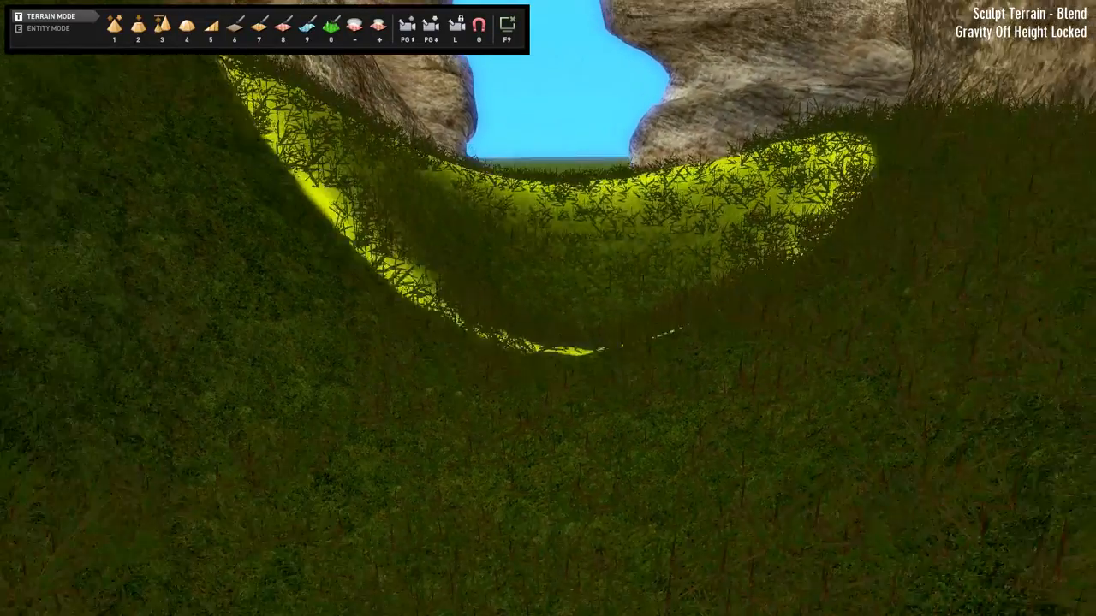
click(548, 308)
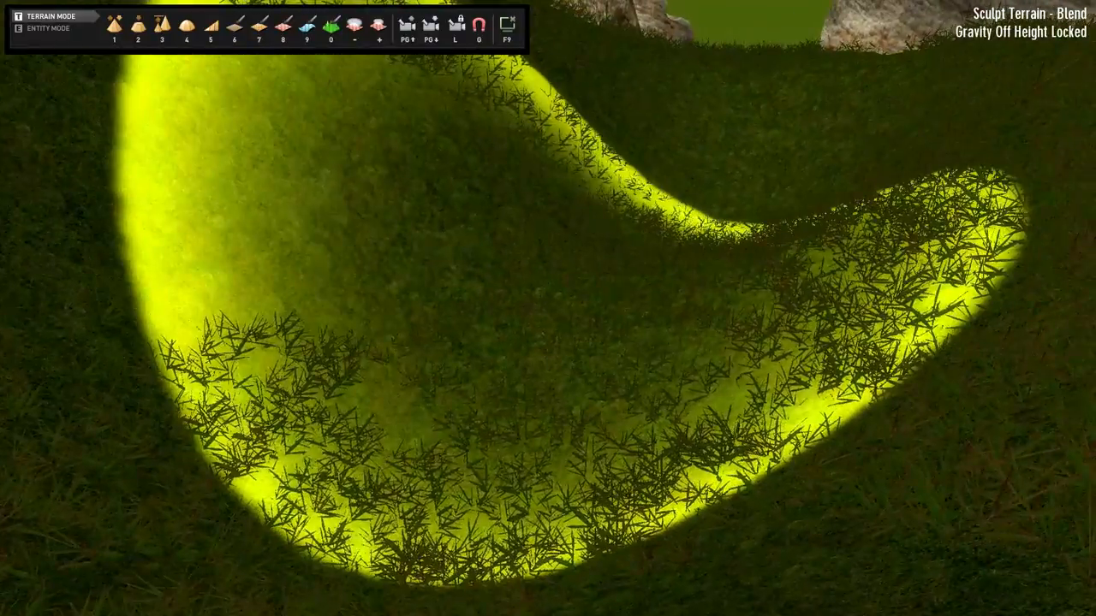
click(548, 309)
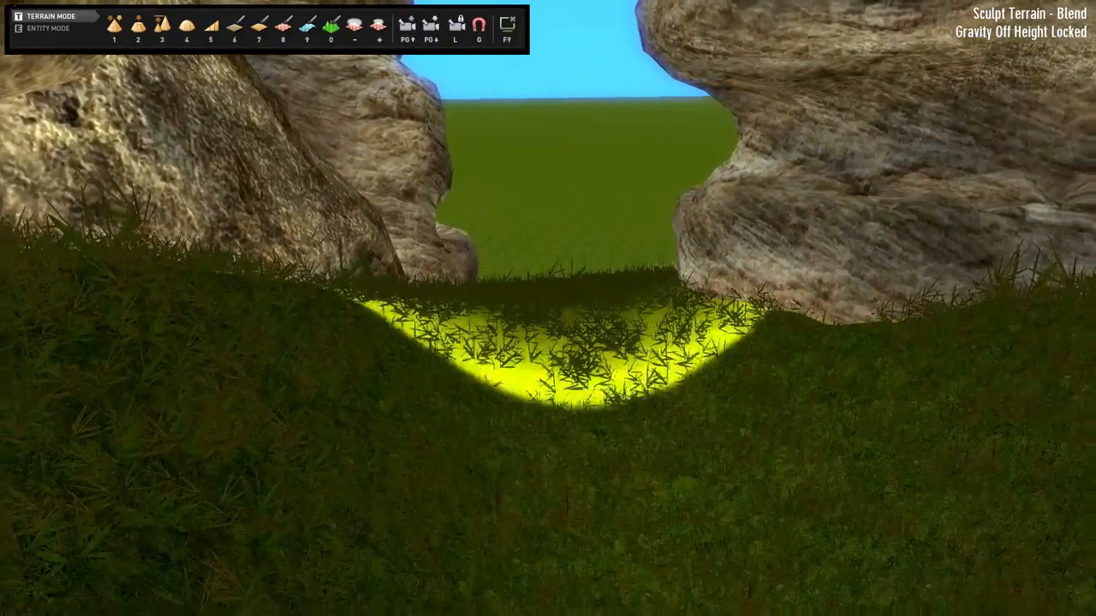
key(F9)
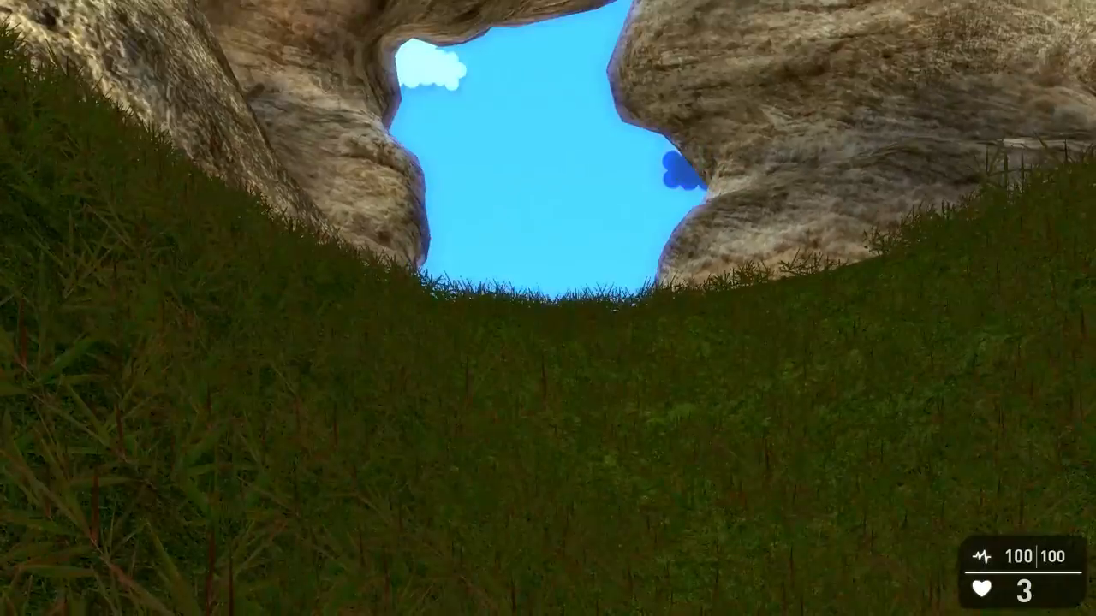
Walk around inside the roofed rock formation in test play, examining the grassy floor and the openings between the rocks
key(w)
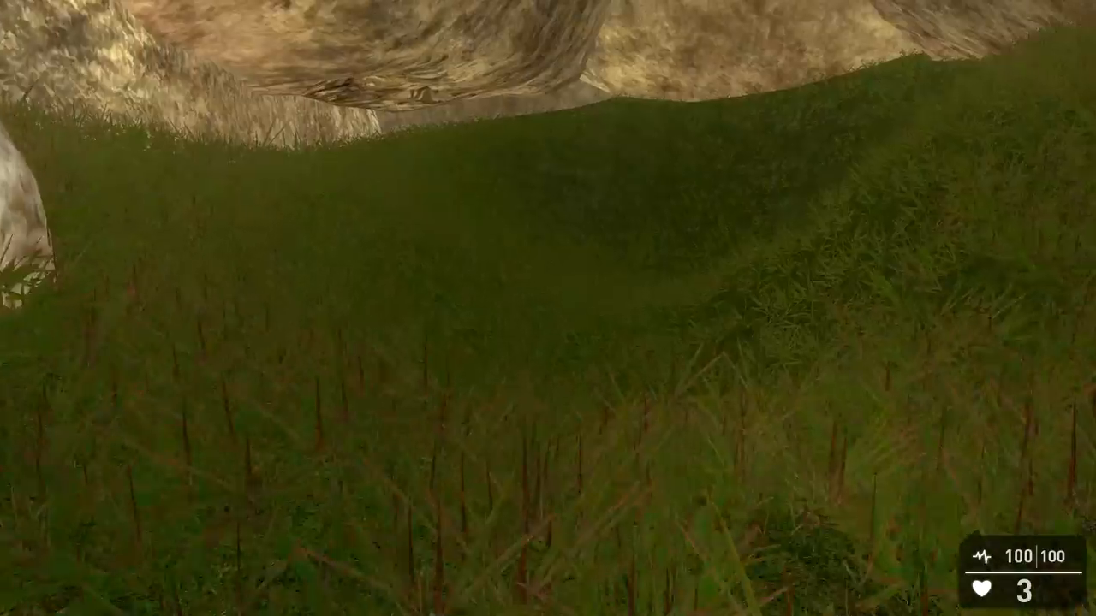
key(w)
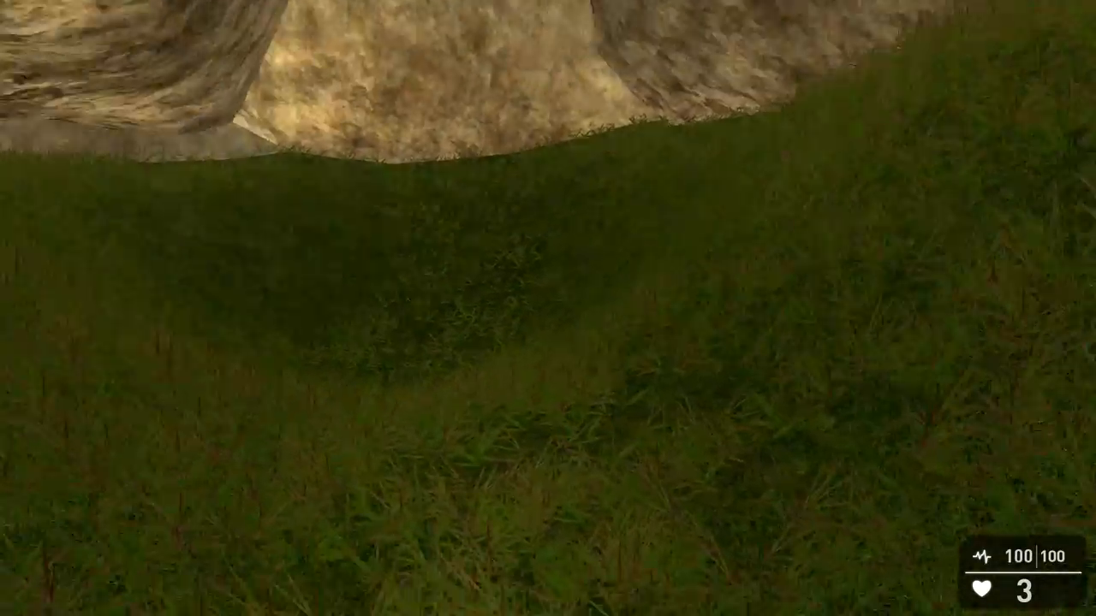
key(w)
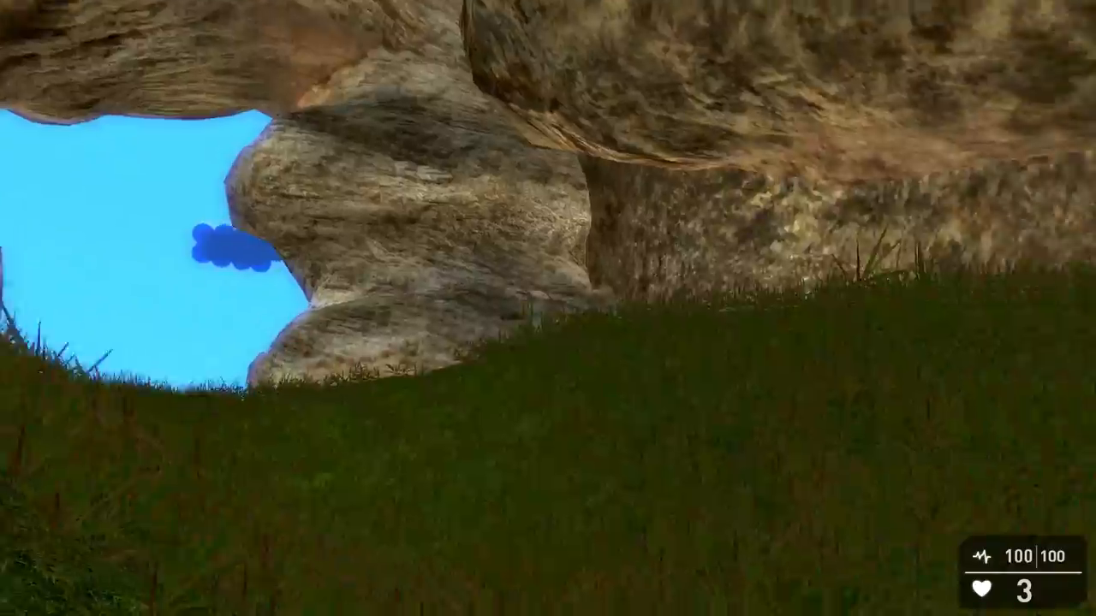
key(w)
key(w)
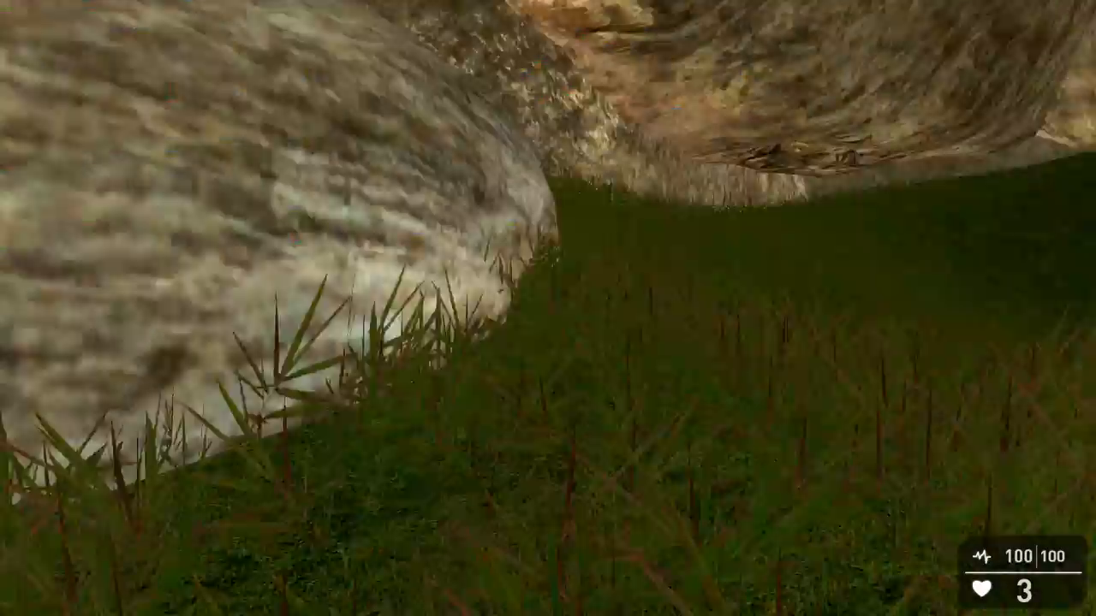
key(w)
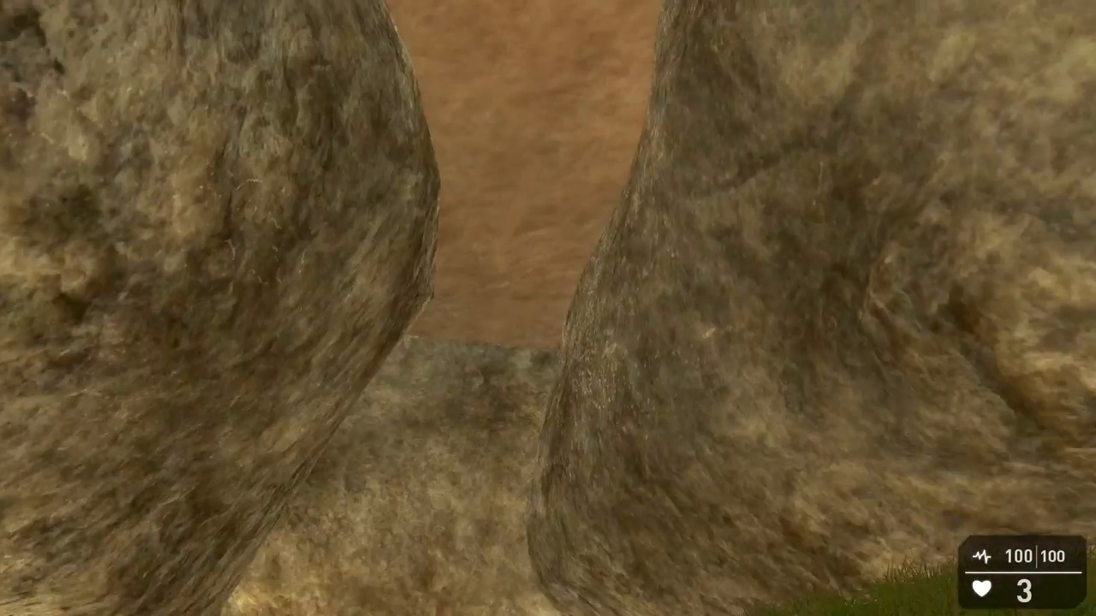
Walk out of the formation, examine its entrance from the hillside outside, and end the test play
key(w)
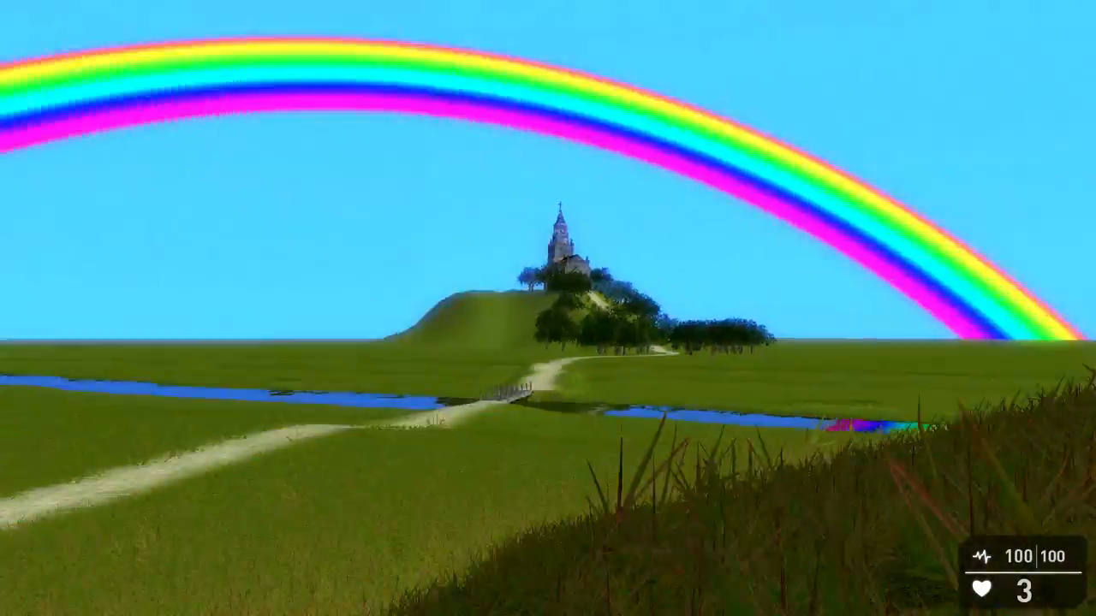
key(w)
key(w)
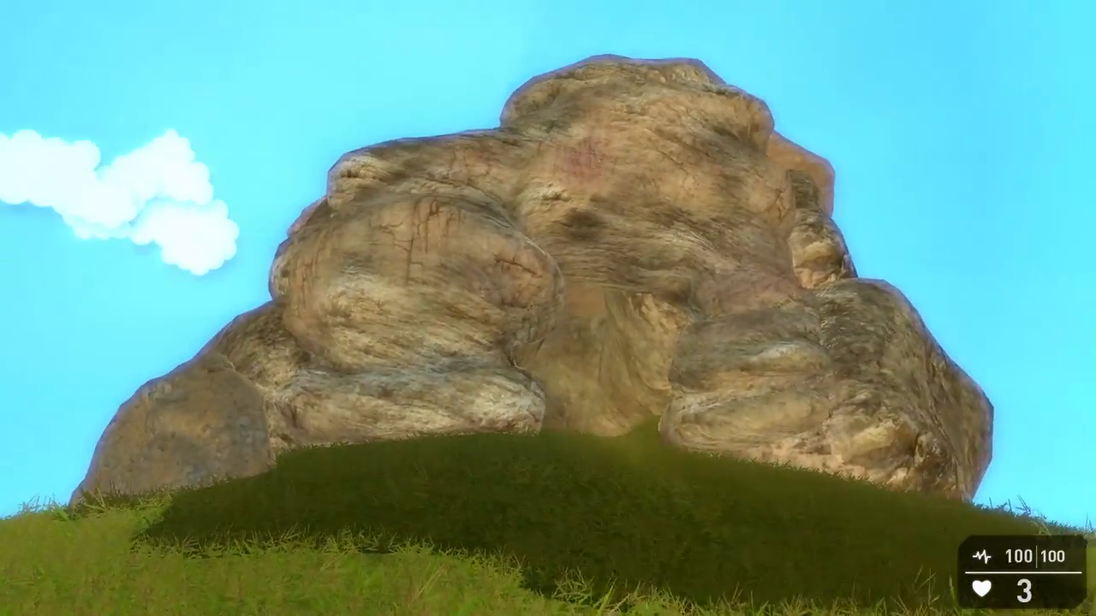
key(w)
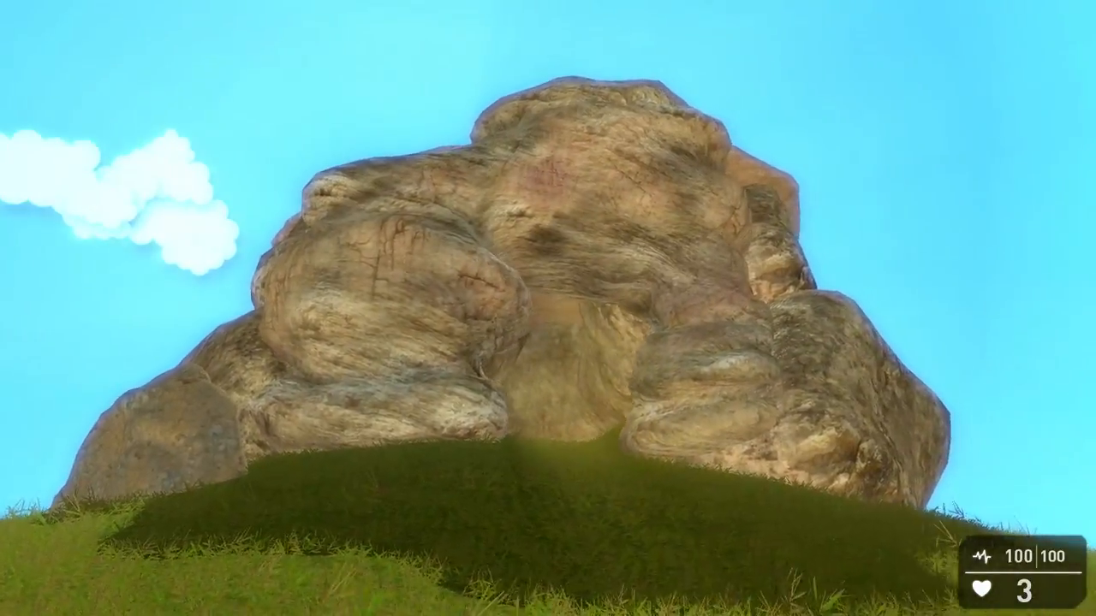
key(d)
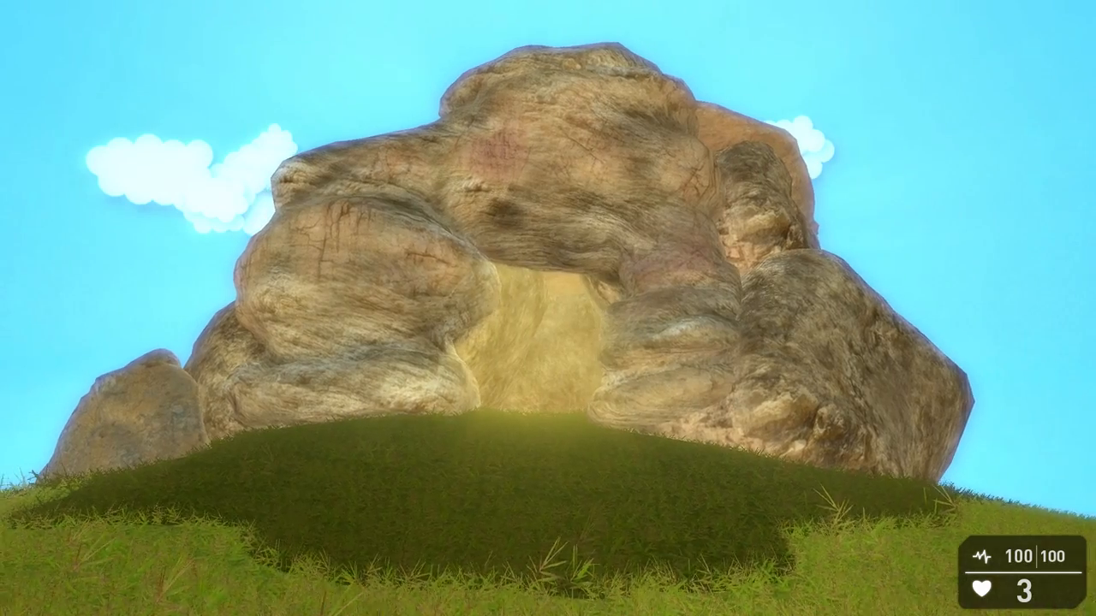
key(a)
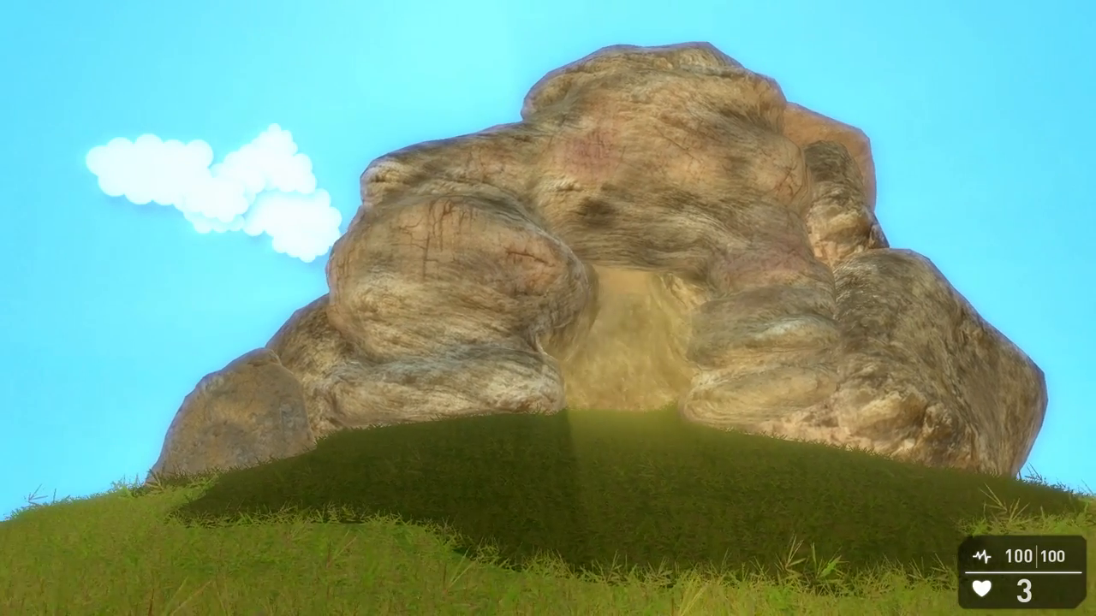
key(w)
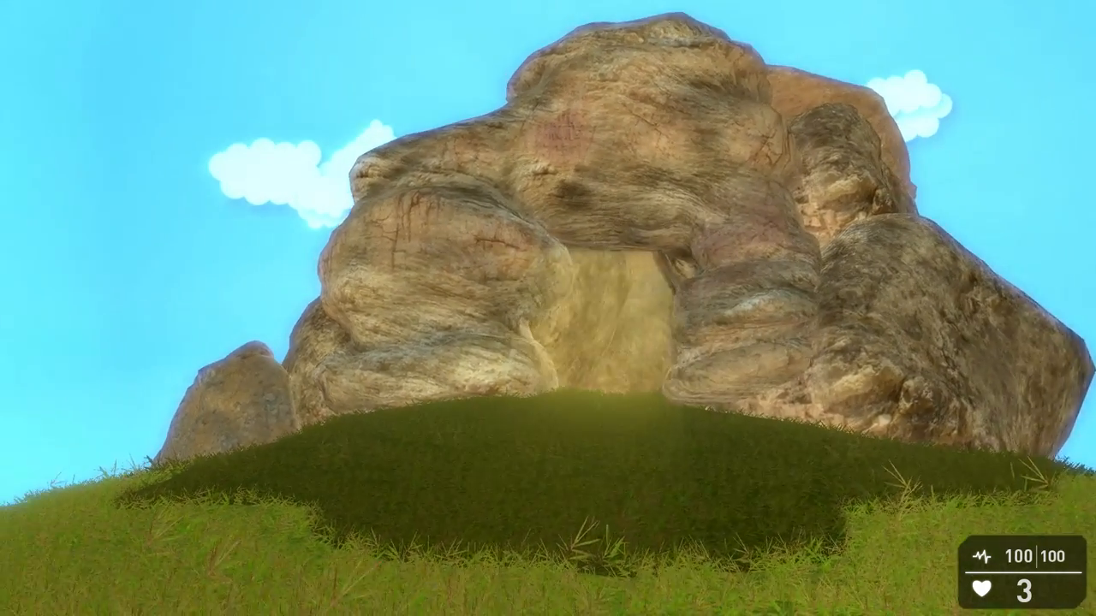
key(a)
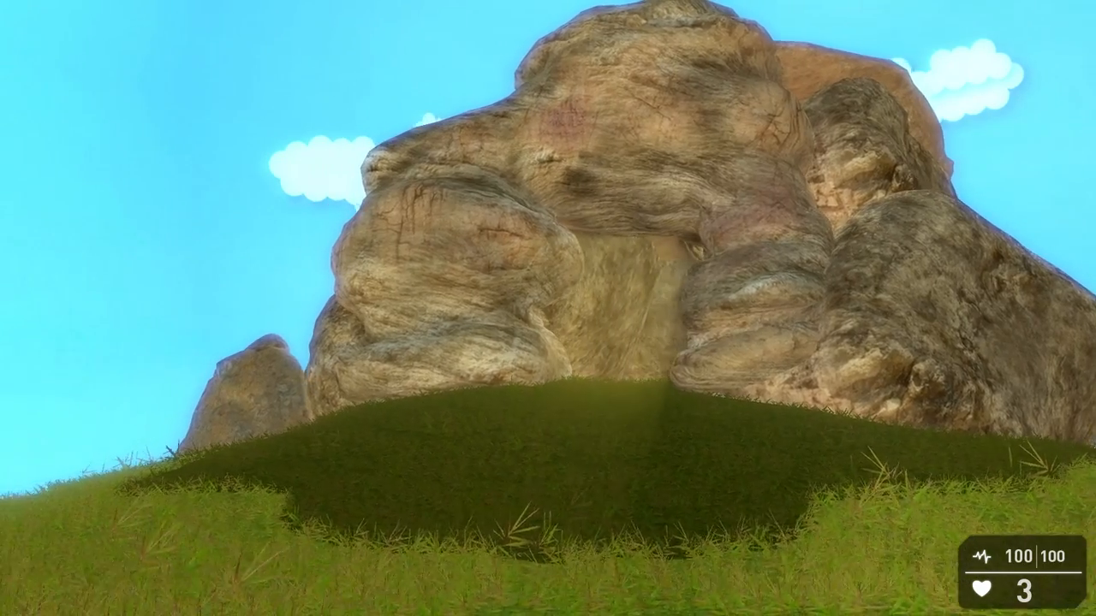
key(Escape)
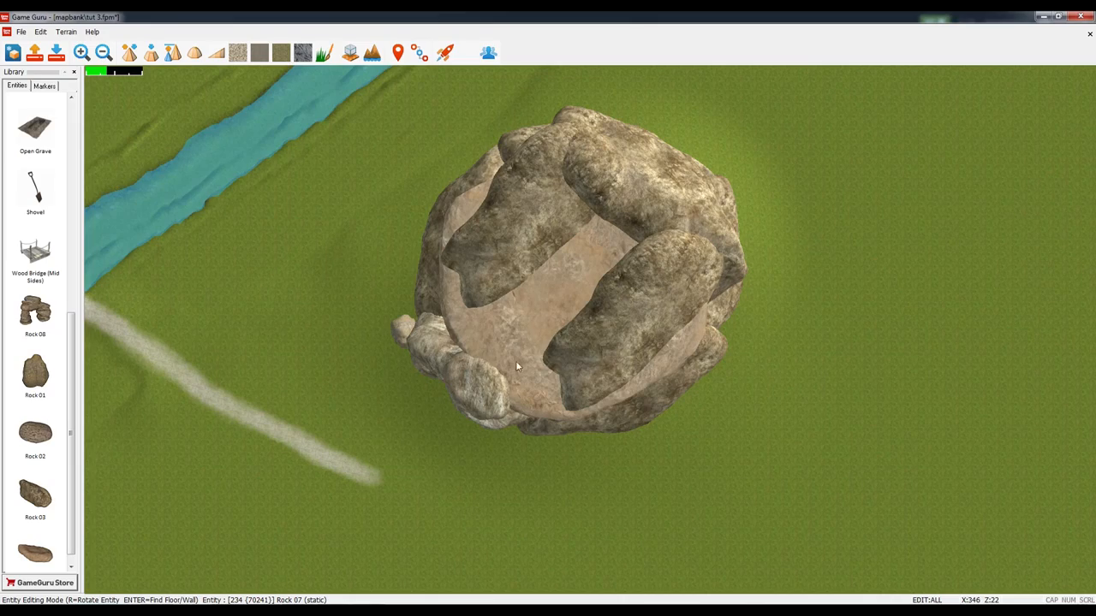
Survey the rock formation, the path's end and the surrounding grassland from above in the editor
scroll(585, 307, up, 3)
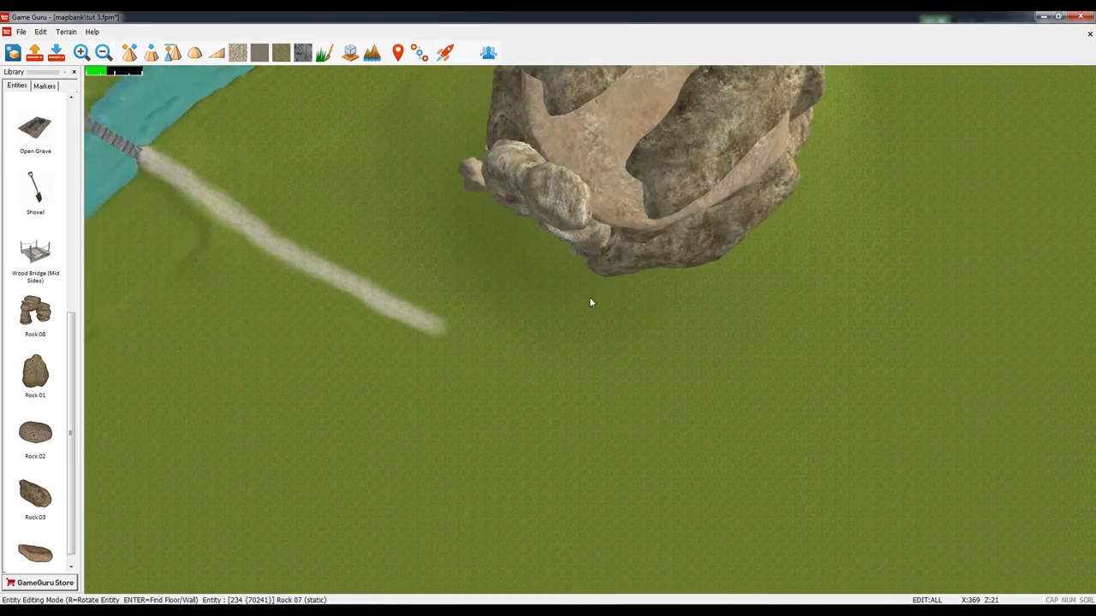
scroll(599, 302, down, 3)
scroll(623, 304, up, 5)
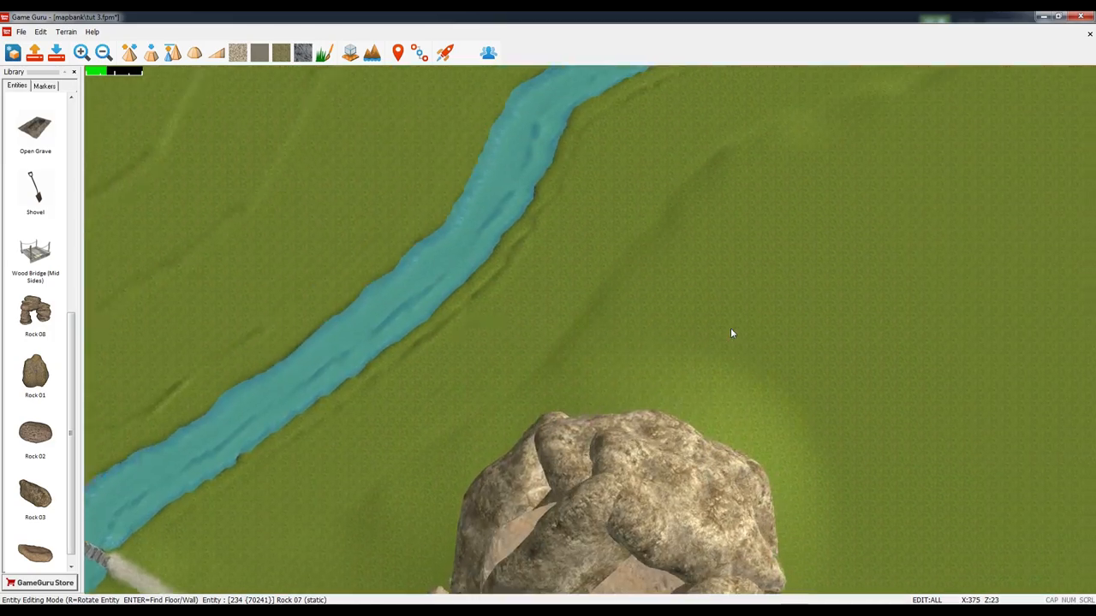
key(d)
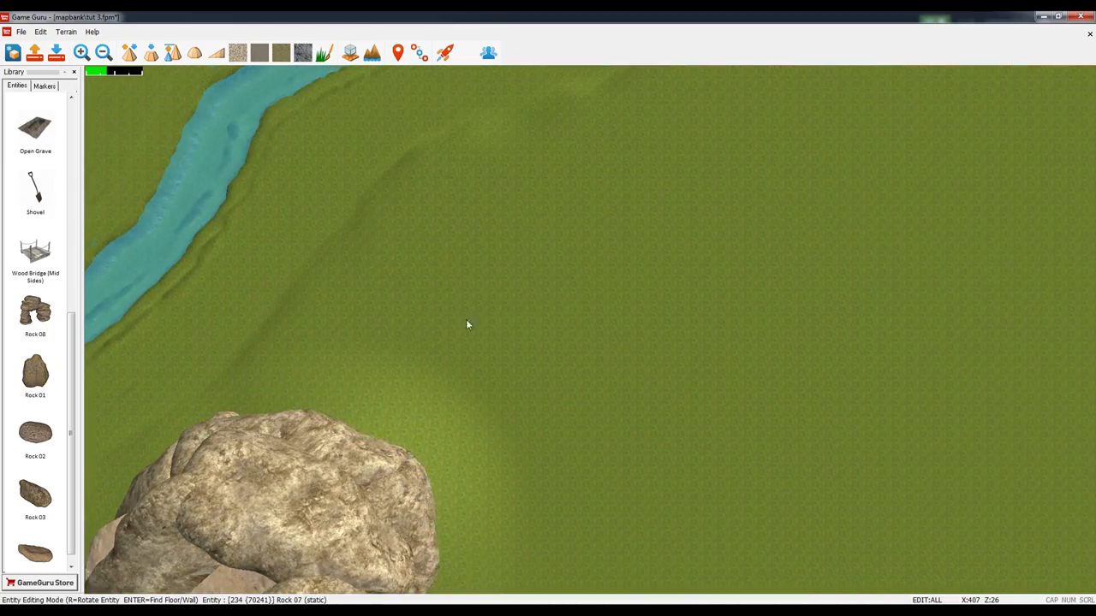
key(s)
key(a)
scroll(666, 362, up, 5)
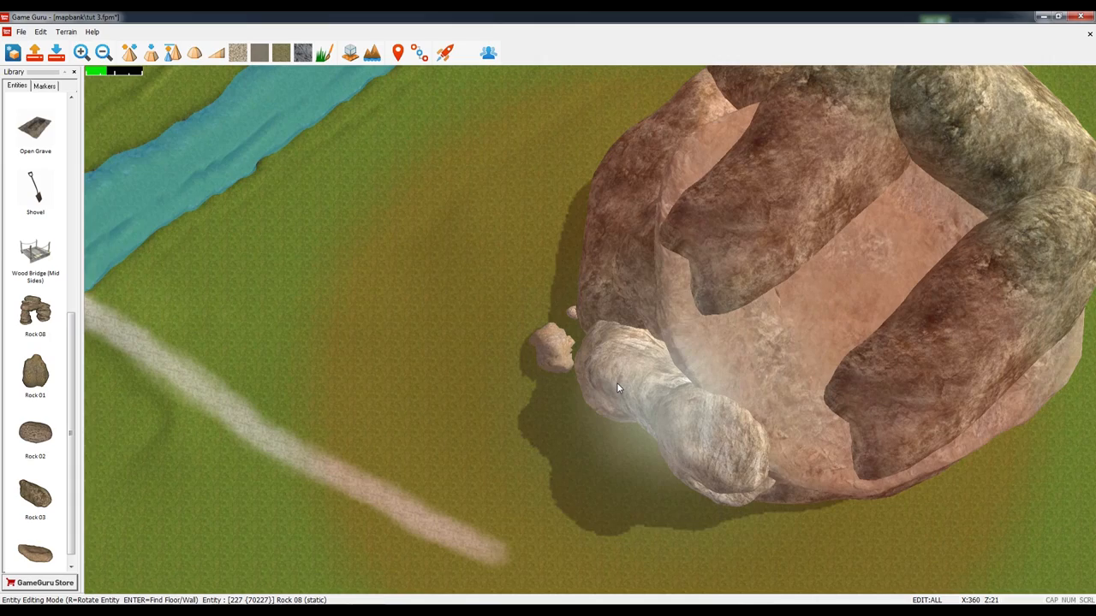
key(d)
key(w)
scroll(617, 385, down, 6)
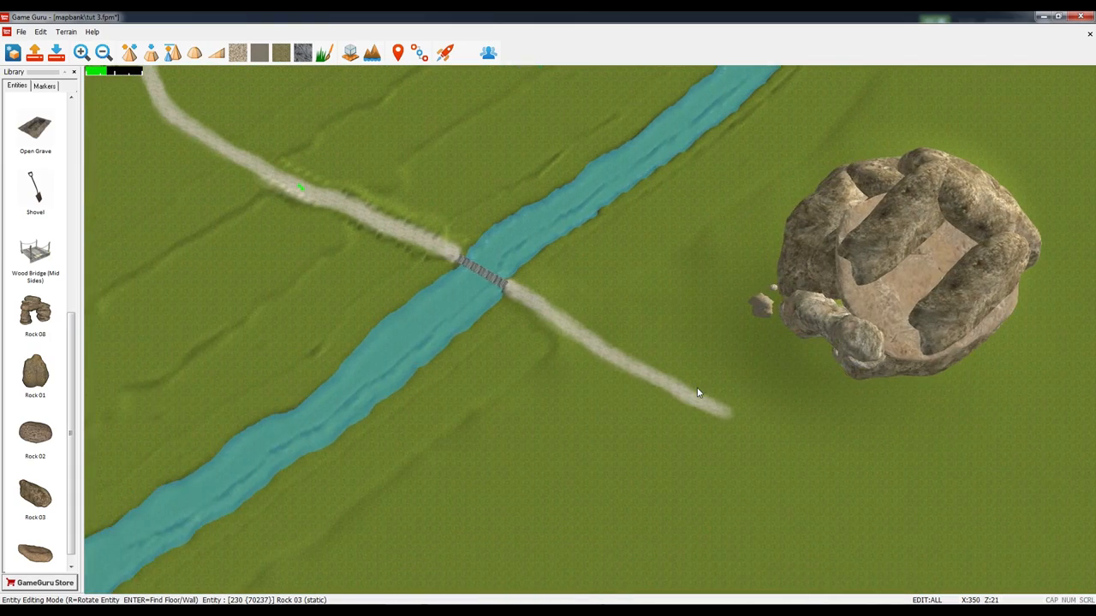
key(w)
key(d)
key(s)
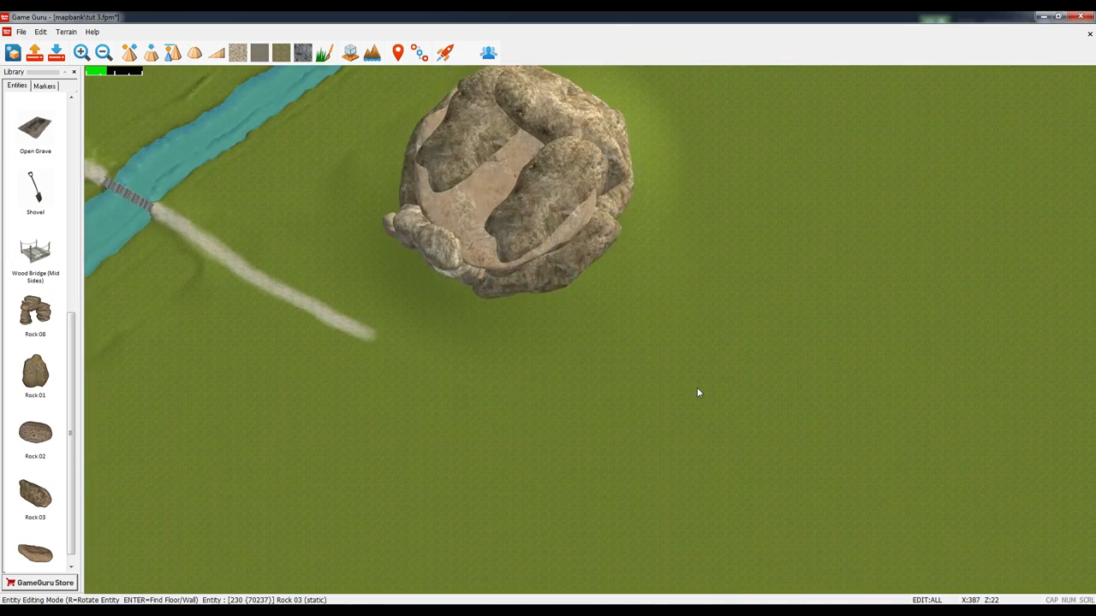
key(a)
key(a)
key(w)
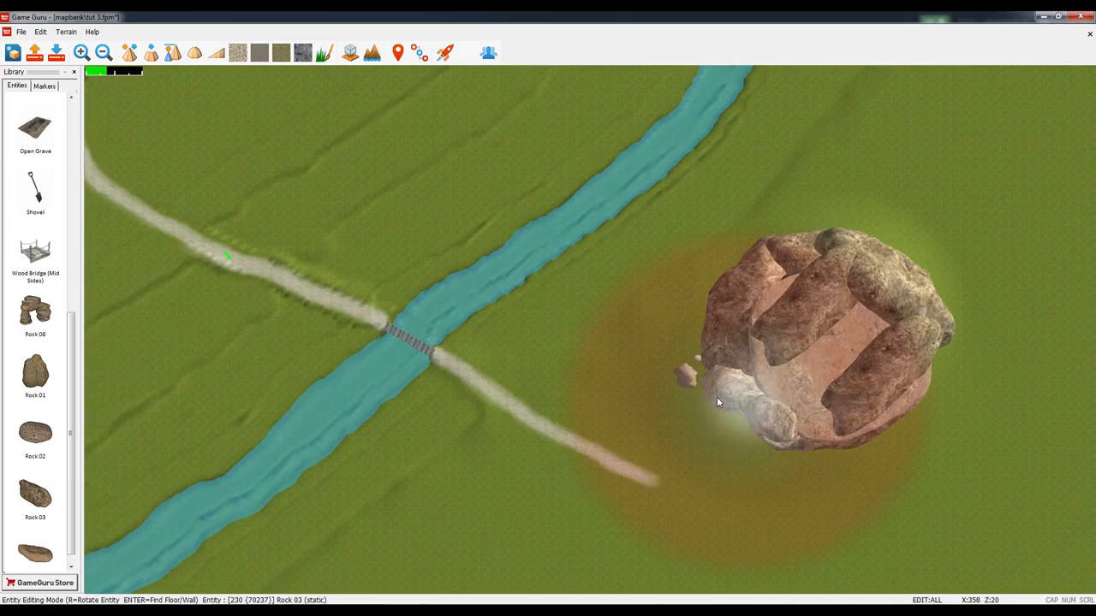
scroll(716, 396, up, 3)
Open the properties of the formation's west Rock 03 and examine the formation's outer sides up close, making no changes
click(818, 311)
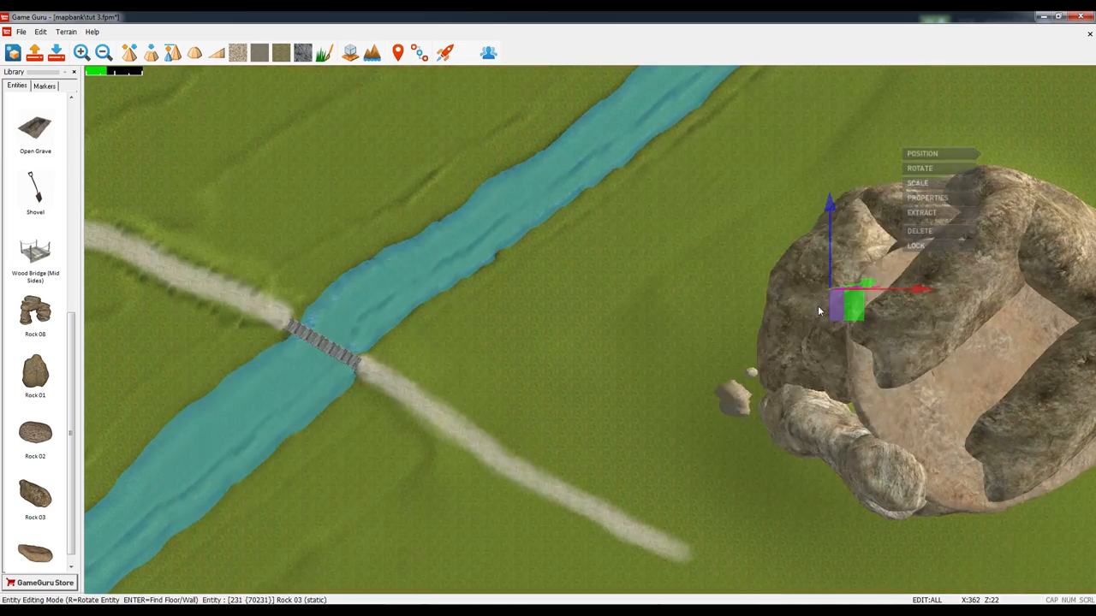
click(925, 198)
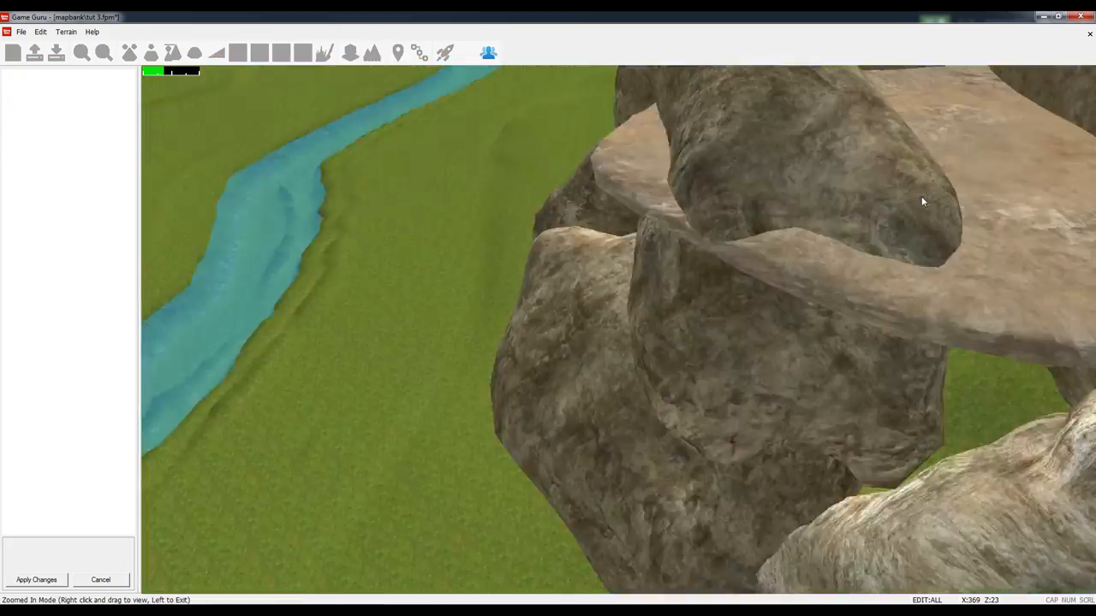
right_drag(630, 295, 616, 339)
key(s)
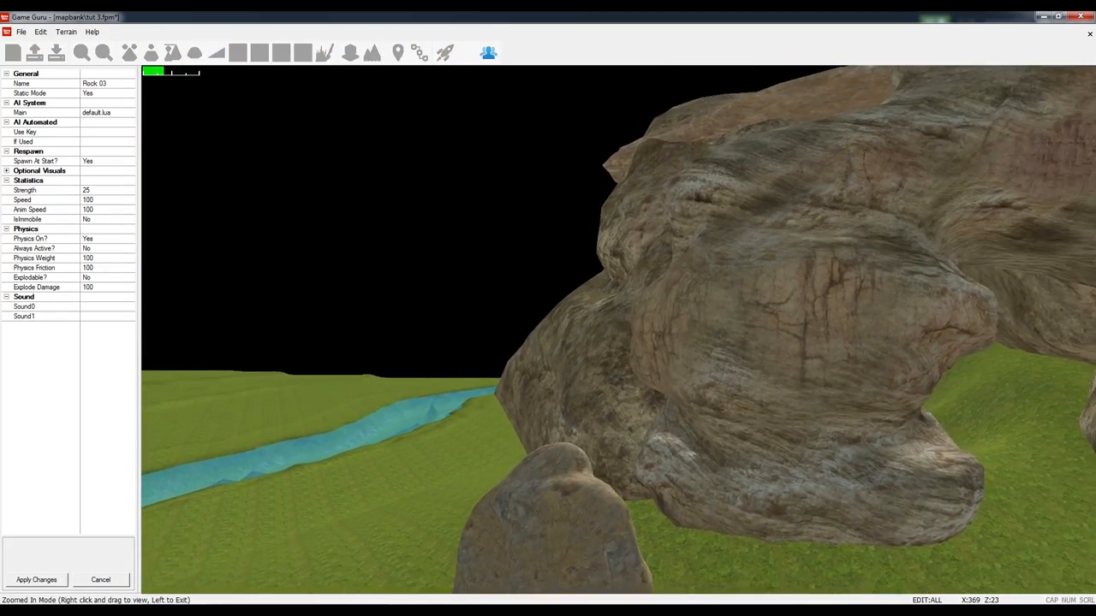
key(s)
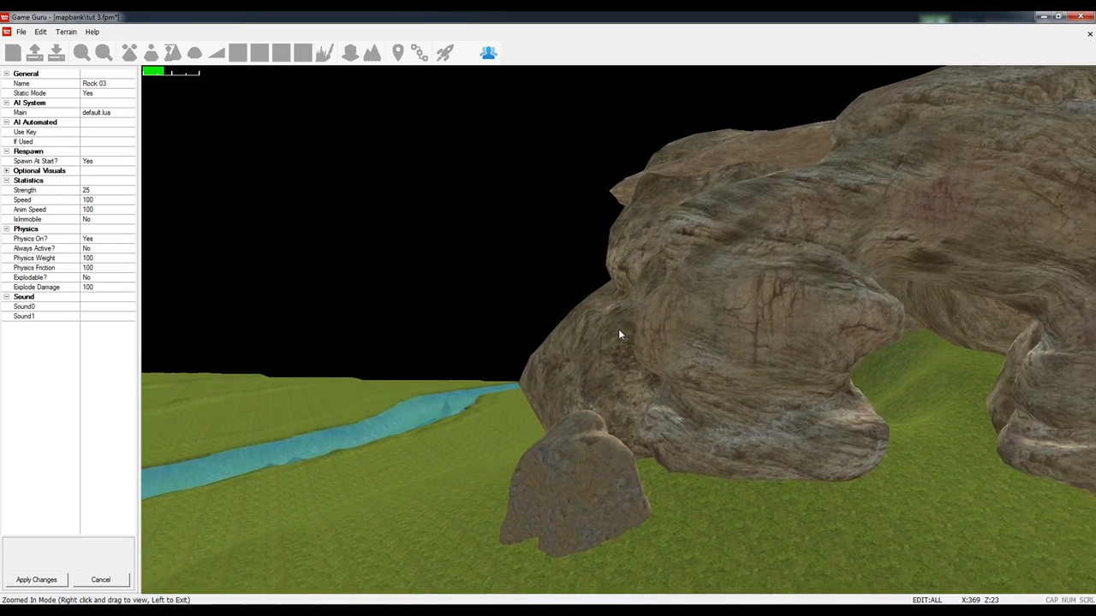
key(s)
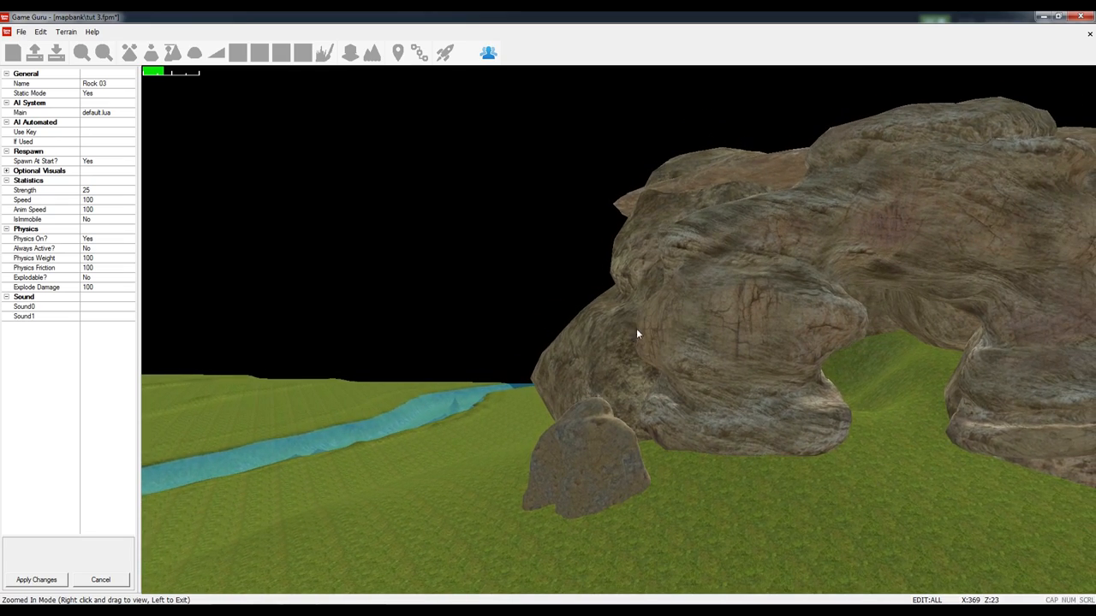
key(d)
key(a)
key(a)
mouse_move(617, 329)
right_down()
mouse_move(658, 330)
mouse_move(612, 319)
mouse_move(564, 348)
mouse_move(668, 377)
mouse_move(599, 373)
mouse_move(619, 330)
right_up()
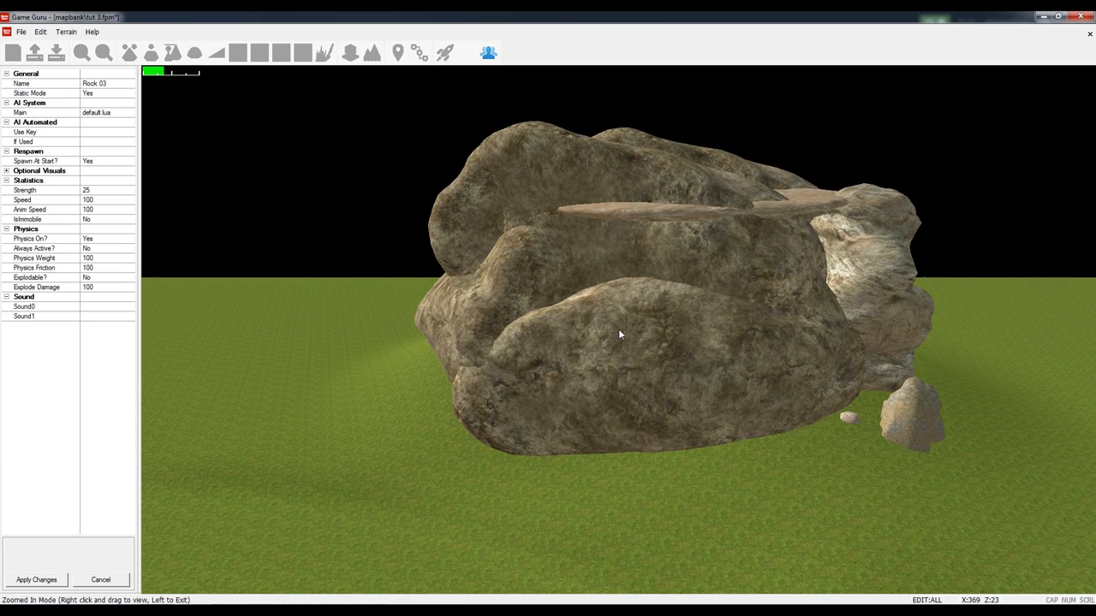
click(559, 425)
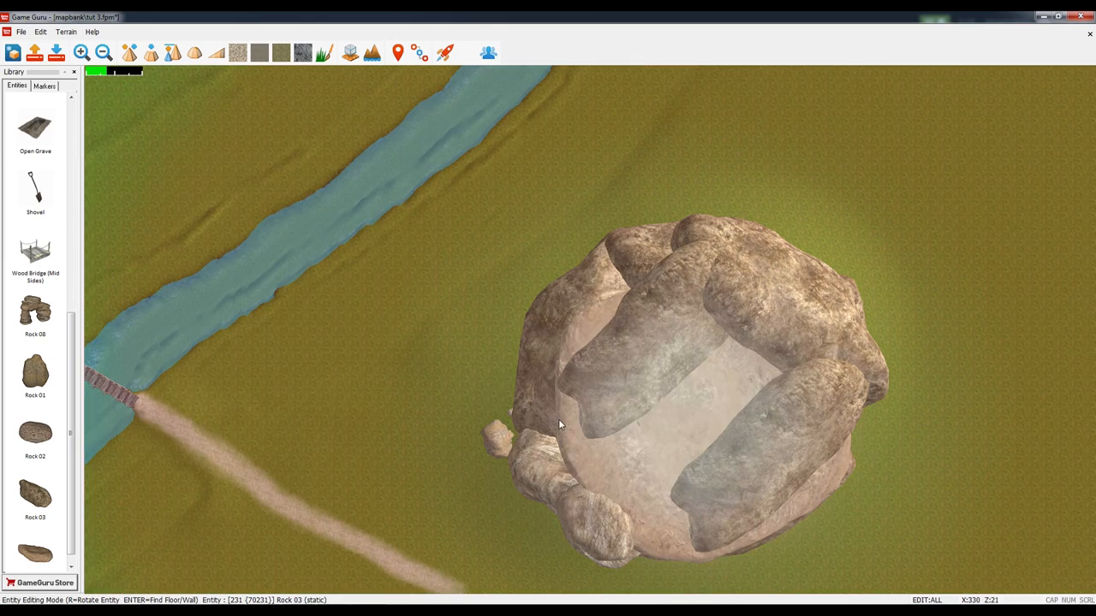
Inspect the formation's roof and outer edges from above, from the far side round to the entrance rocks
key(Left)
key(Down)
key(Right)
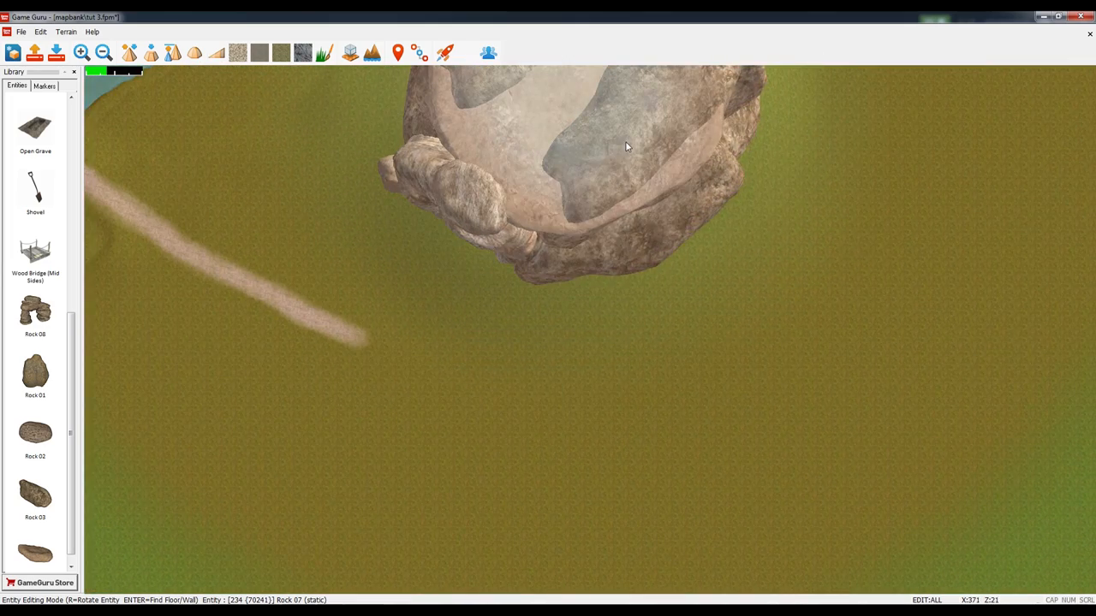
key(Up)
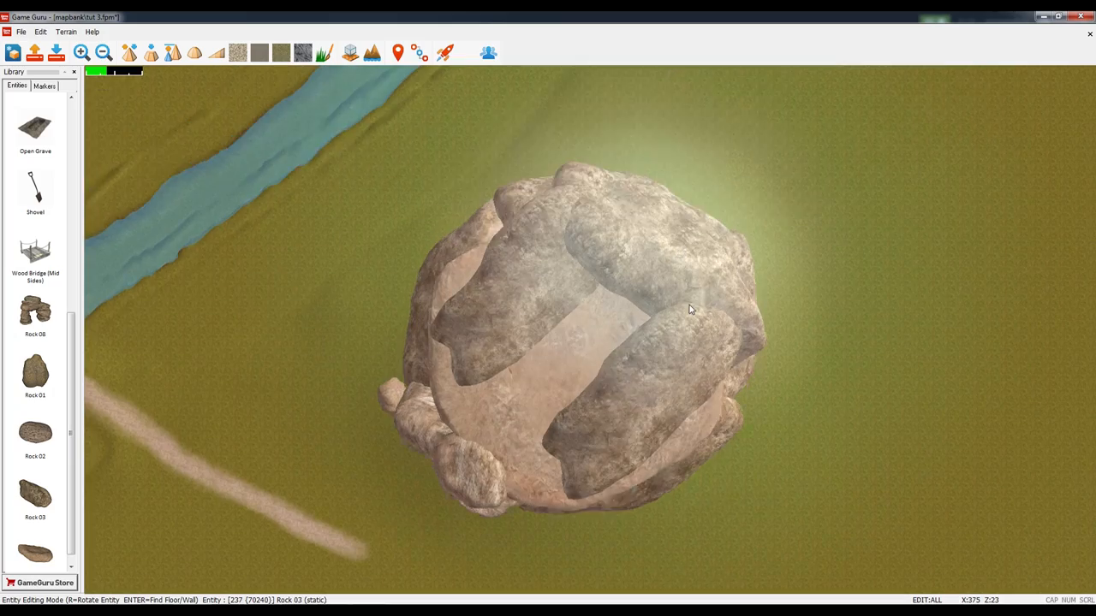
key(Up)
key(Right)
key(Left)
key(Up)
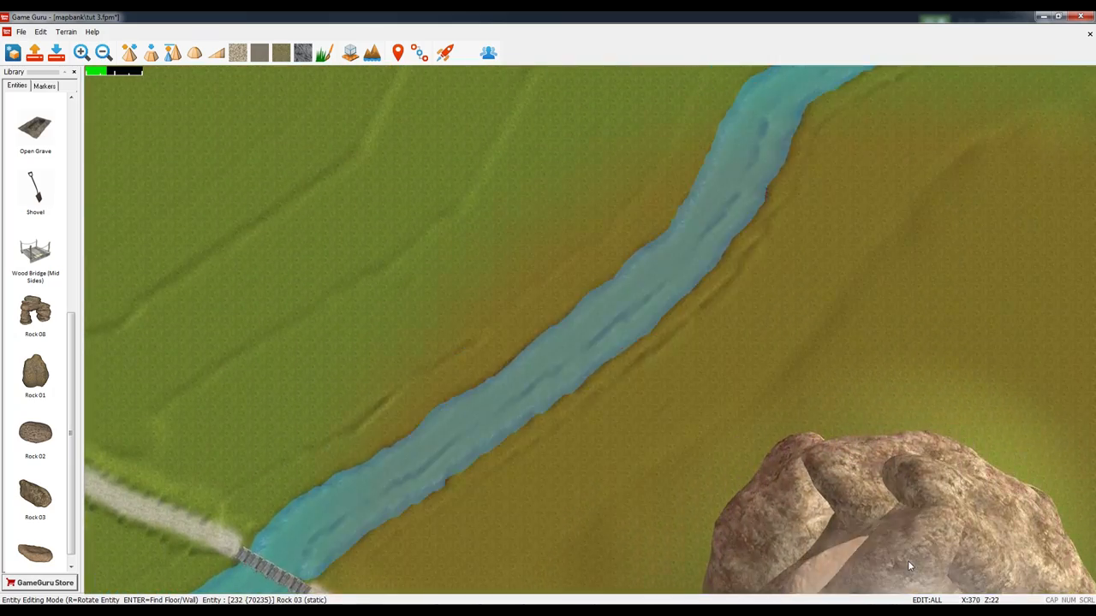
key(Right)
key(Down)
key(Left)
key(Down)
key(Down)
key(Right)
key(Down)
key(Up)
key(Down)
key(Up)
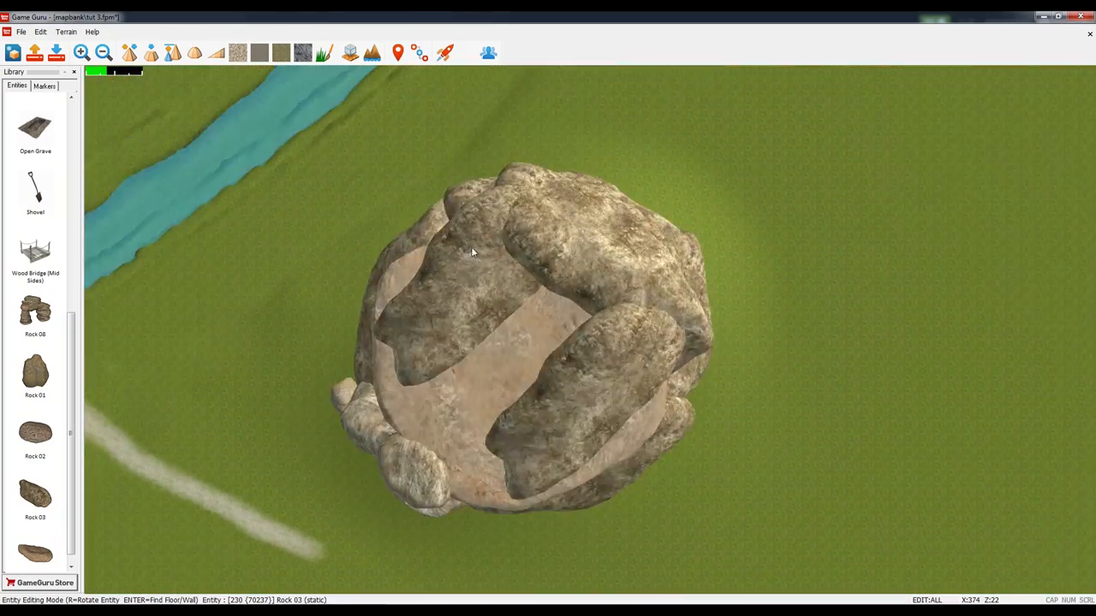
key(Left)
key(Down)
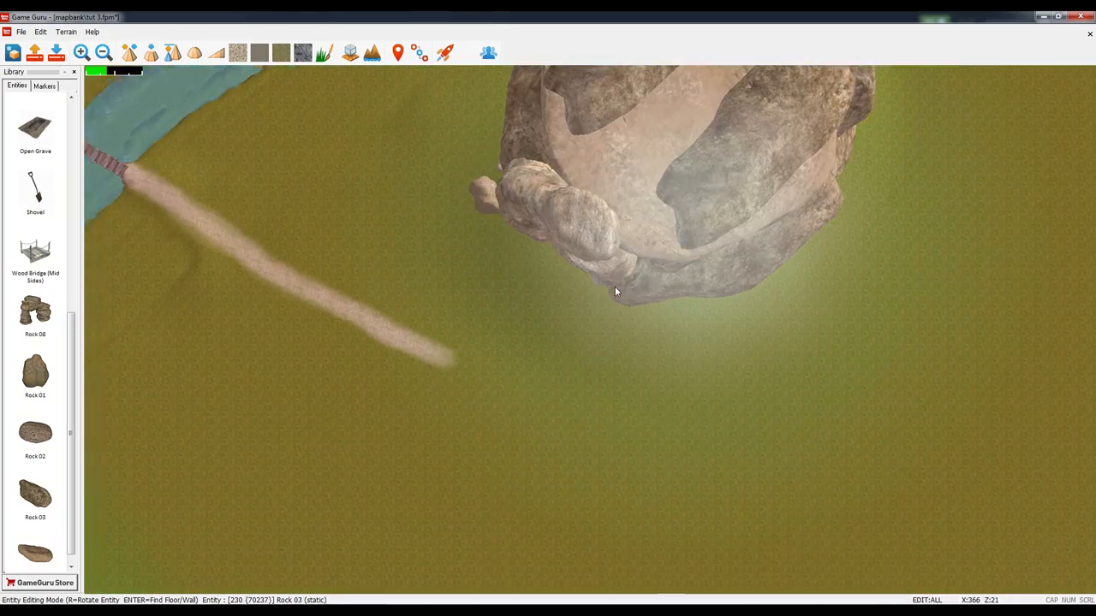
key(Left)
key(Left)
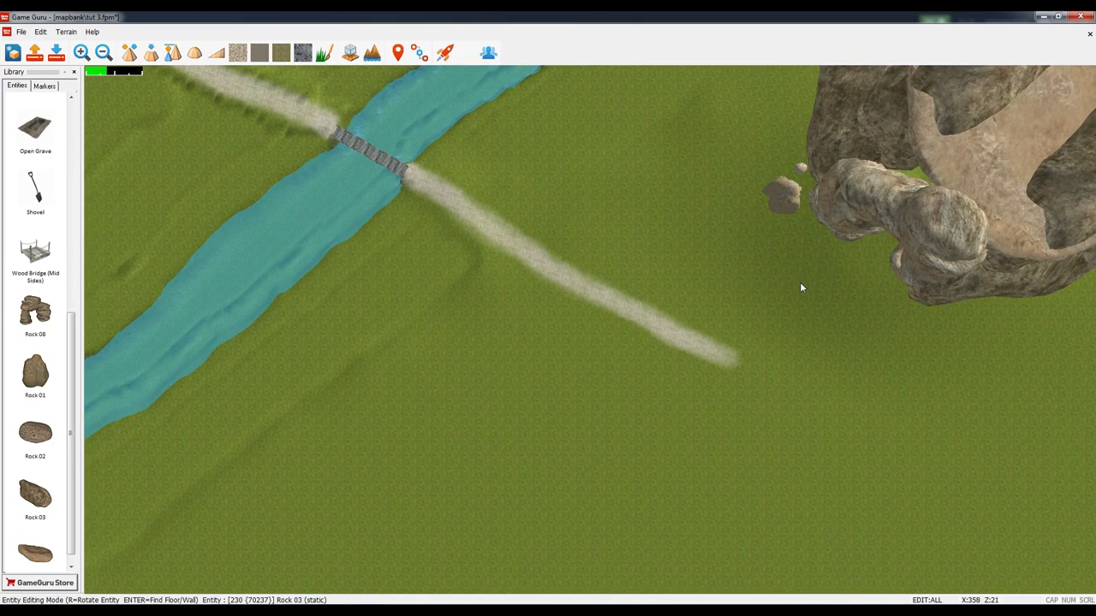
Place a Rock 01 beside the entrance rocks at the formation's west edge and release the placement
key(Up)
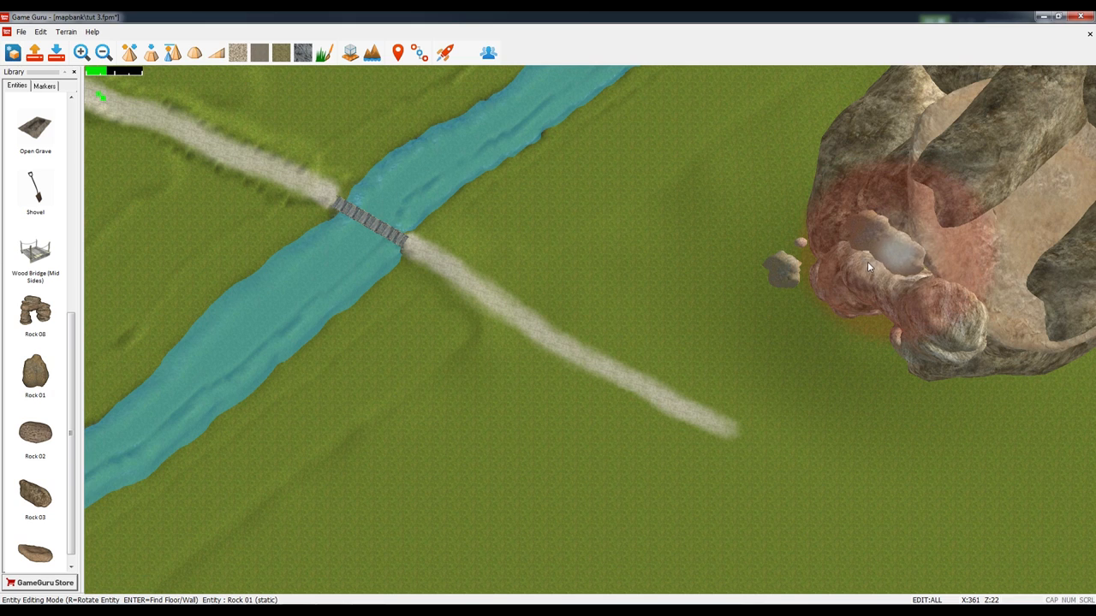
key(Right)
key(Right)
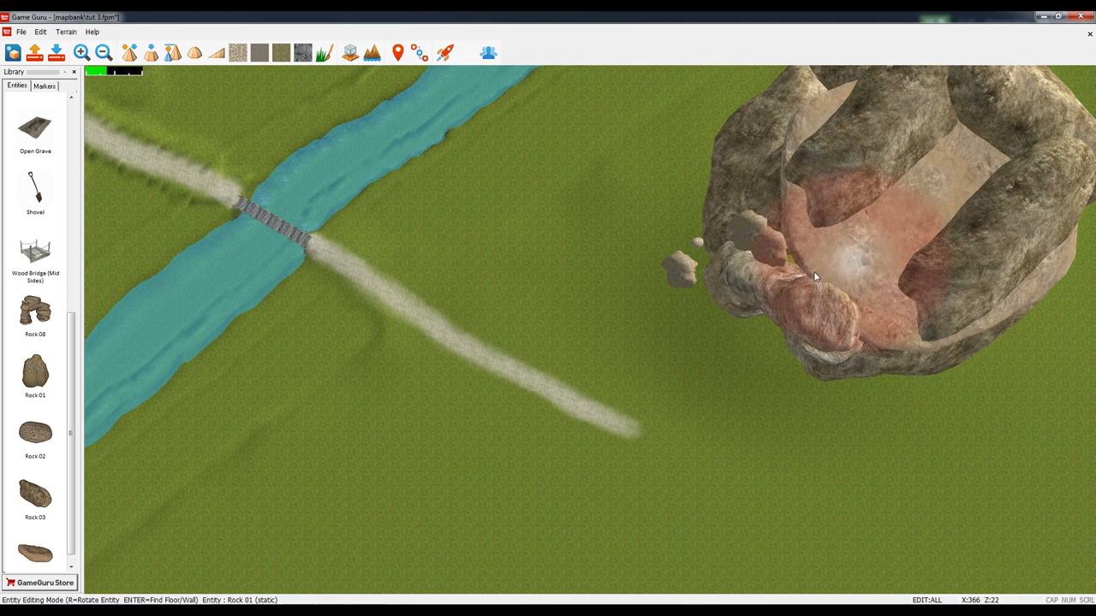
click(762, 241)
right_click(738, 429)
key(a)
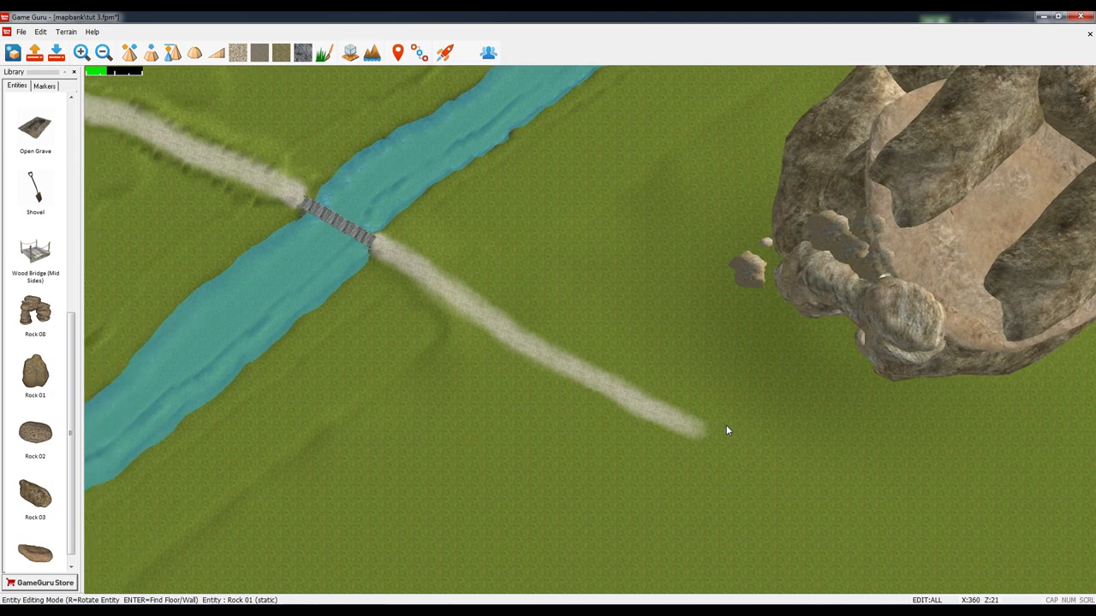
Examine the rock formation's roof and the newly placed rocks by the entrance from above
key(w)
key(d)
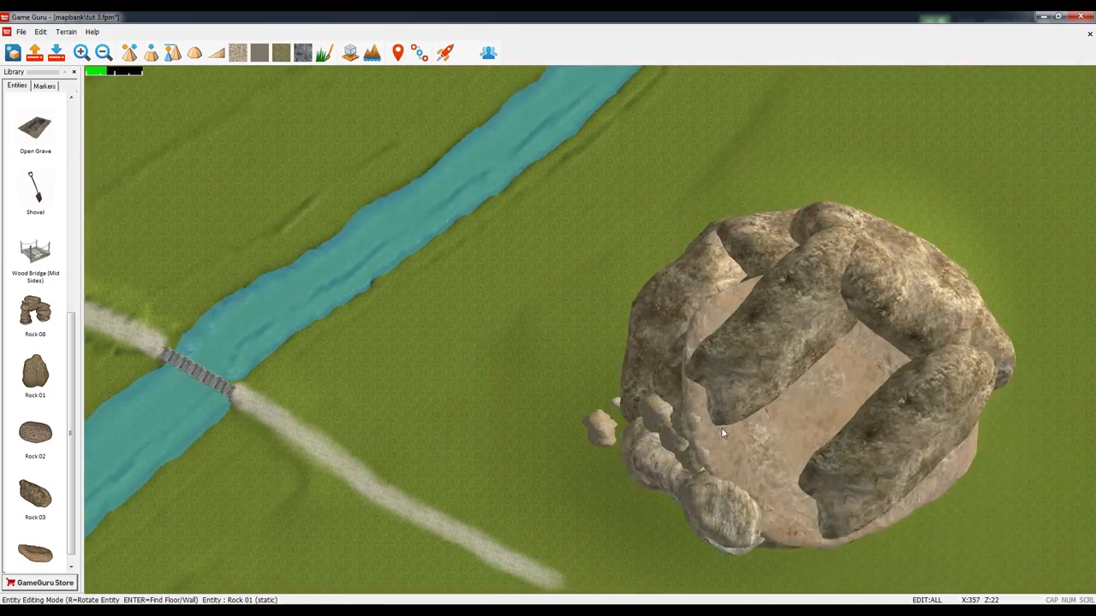
key(s)
key(d)
key(a)
key(w)
key(w)
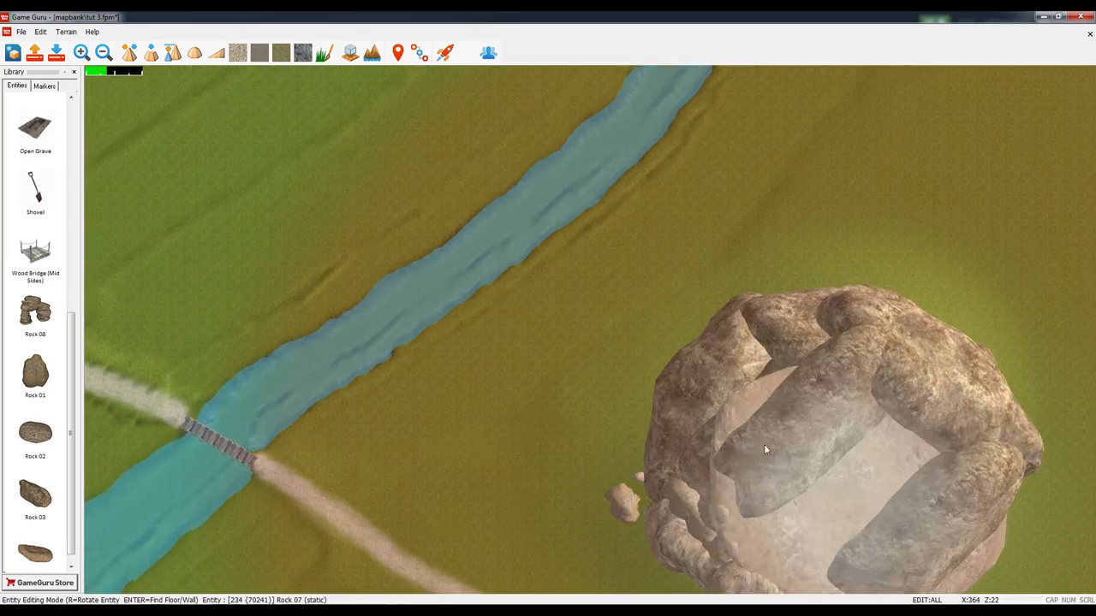
key(a)
key(a)
key(d)
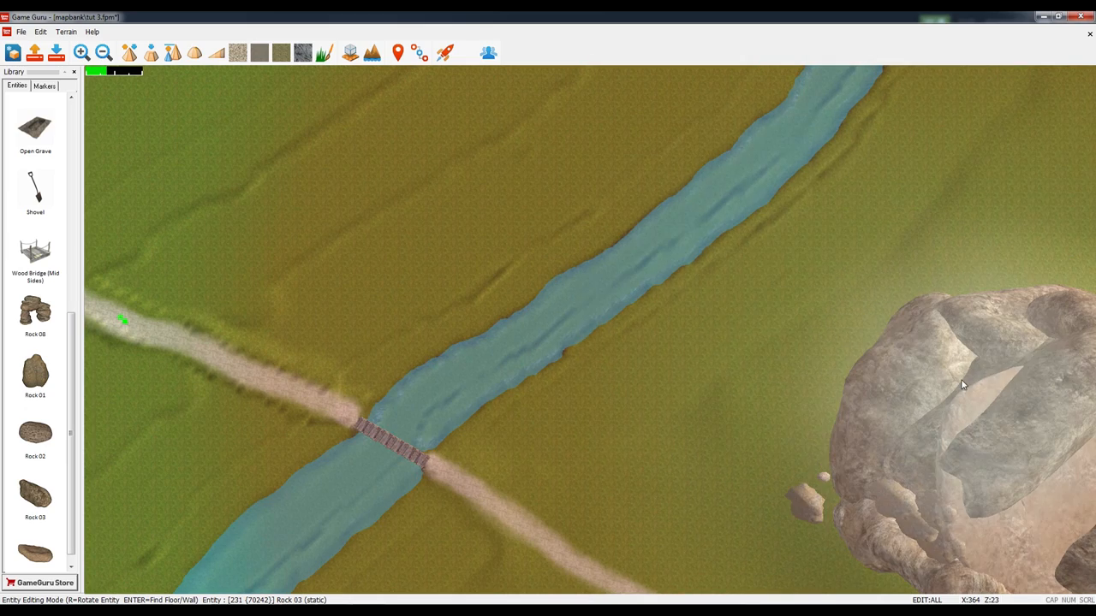
Select the central Rock 07 of the formation's roof and scale it down slightly along both horizontal axes
click(972, 386)
key(d)
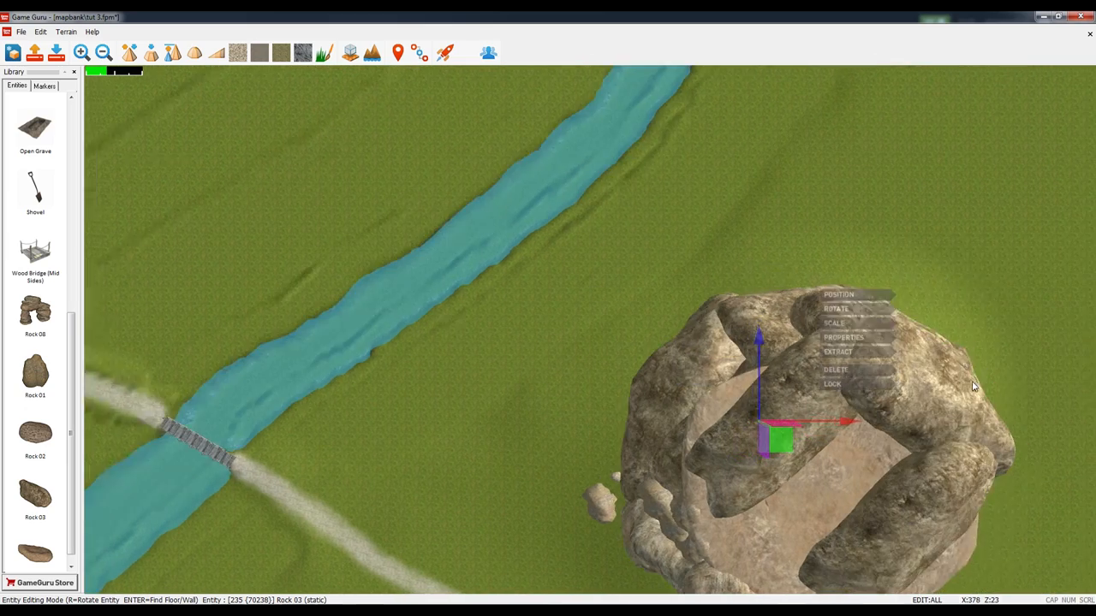
key(s)
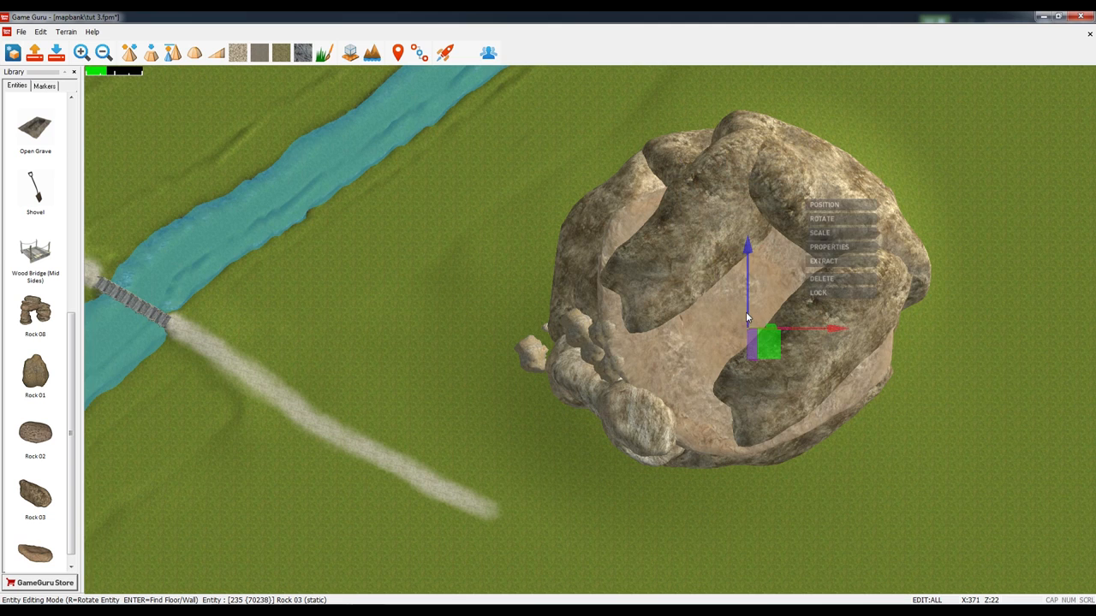
key(d)
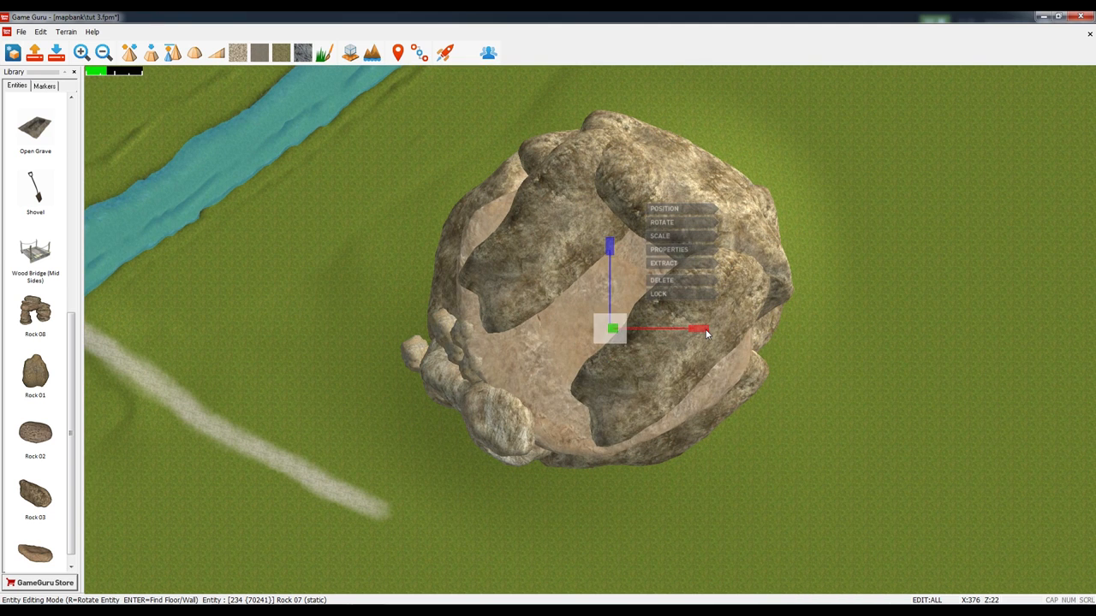
drag(706, 333, 705, 332)
drag(610, 248, 611, 251)
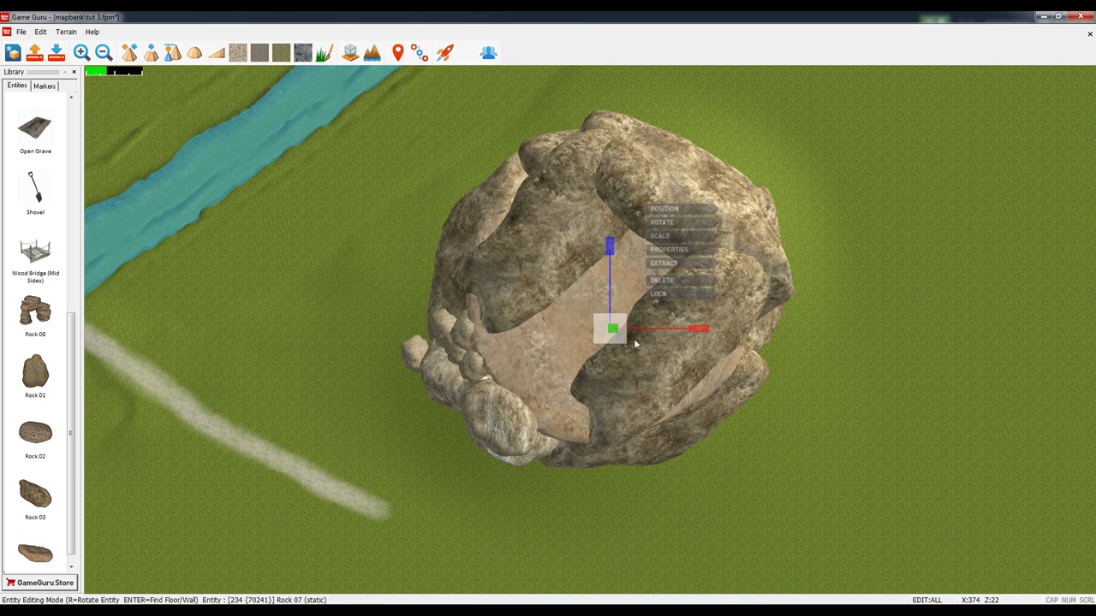
Open the central Rock 07's properties, view it up close, and apply the changes
click(675, 253)
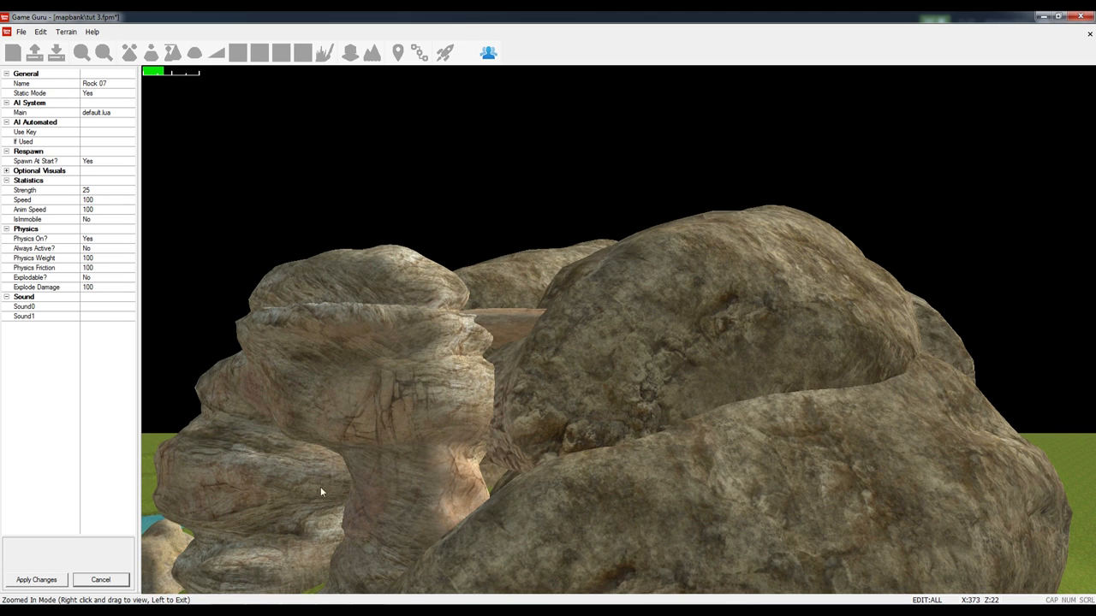
click(52, 584)
click(594, 330)
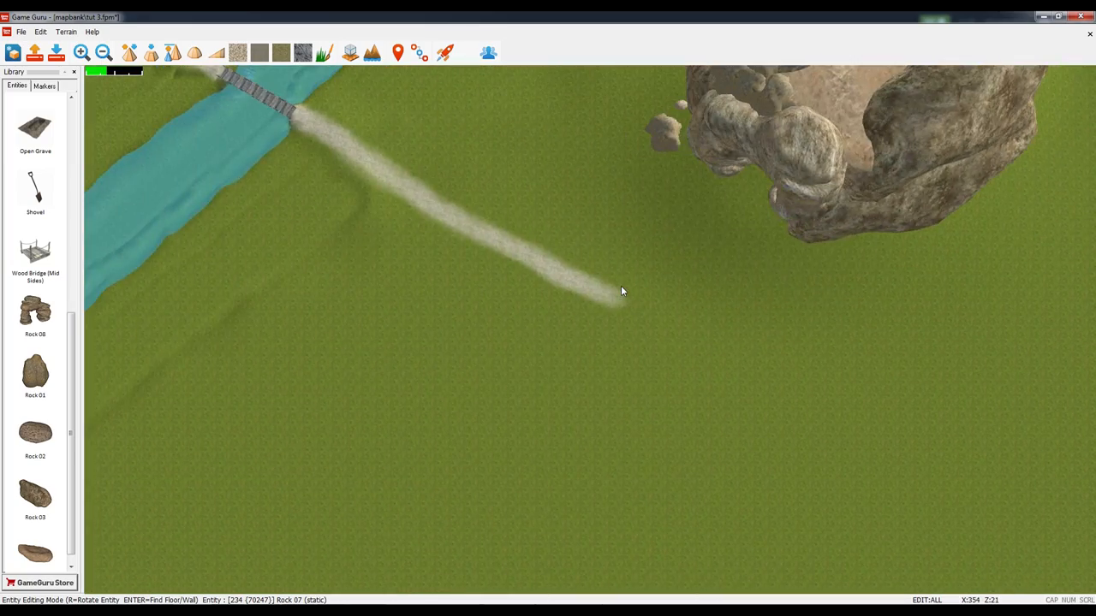
Inspect the adjusted roof and the formation's north and east outer edges from above
key(w)
key(a)
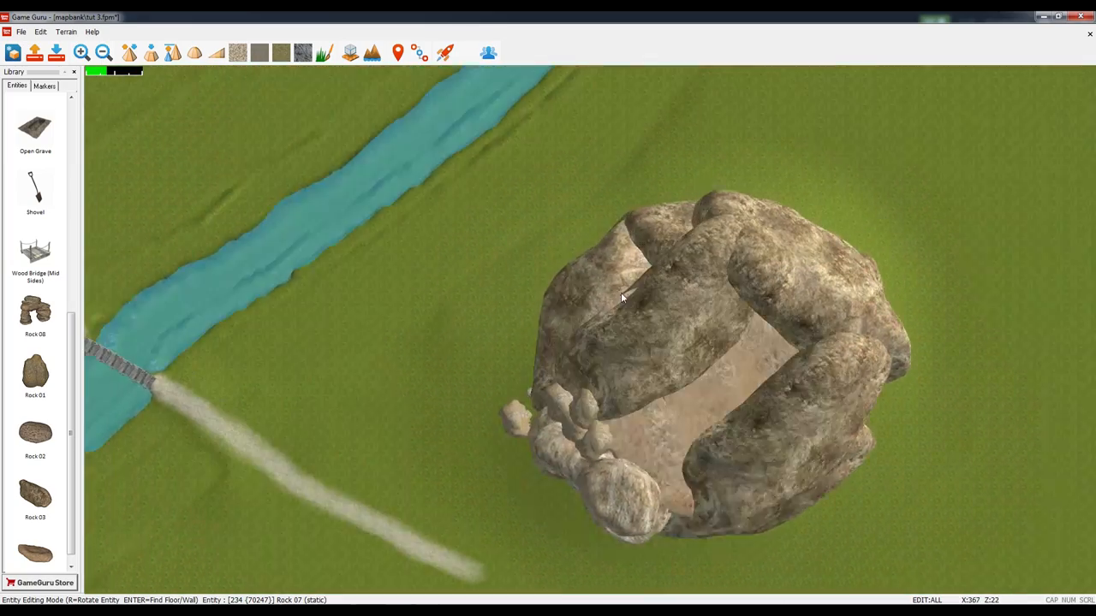
key(w)
key(d)
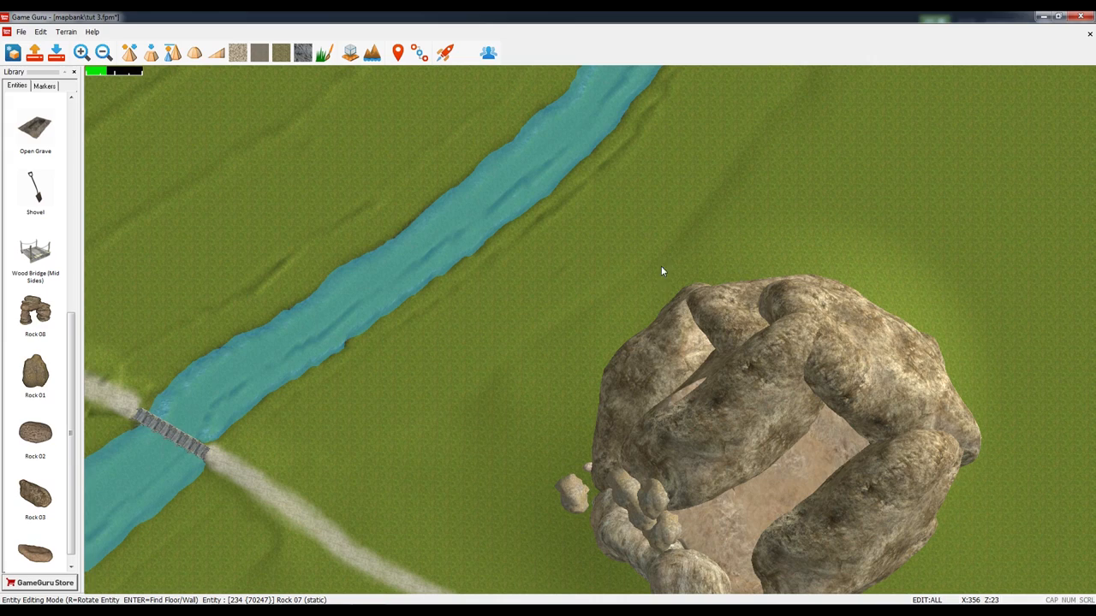
key(d)
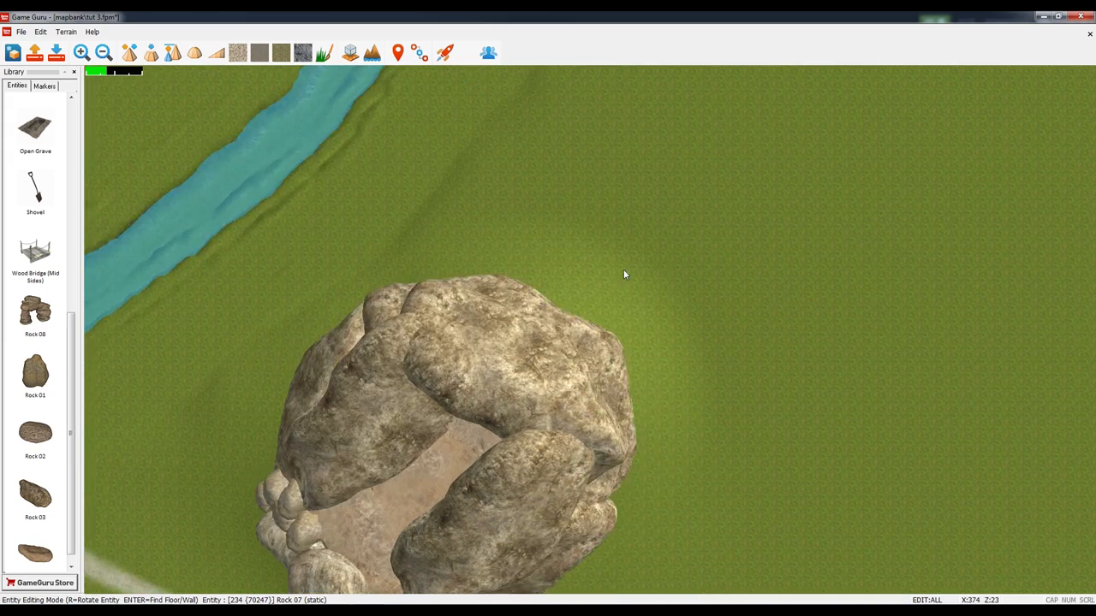
key(s)
key(d)
key(w)
key(a)
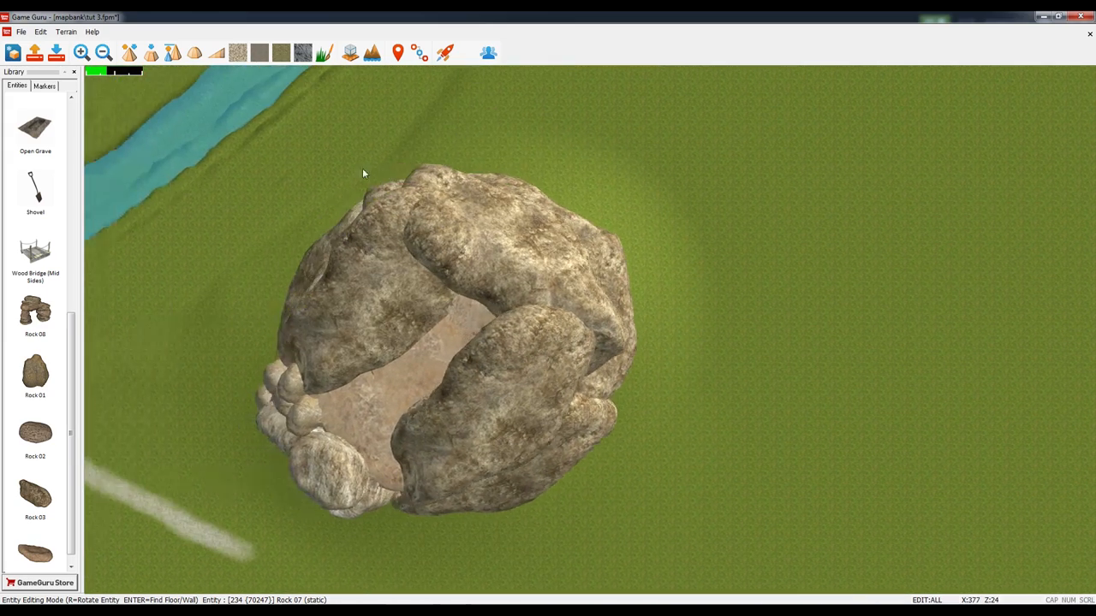
key(w)
Survey the formation's south side, the entrance rocks and the grassland around the path's end from above
key(s)
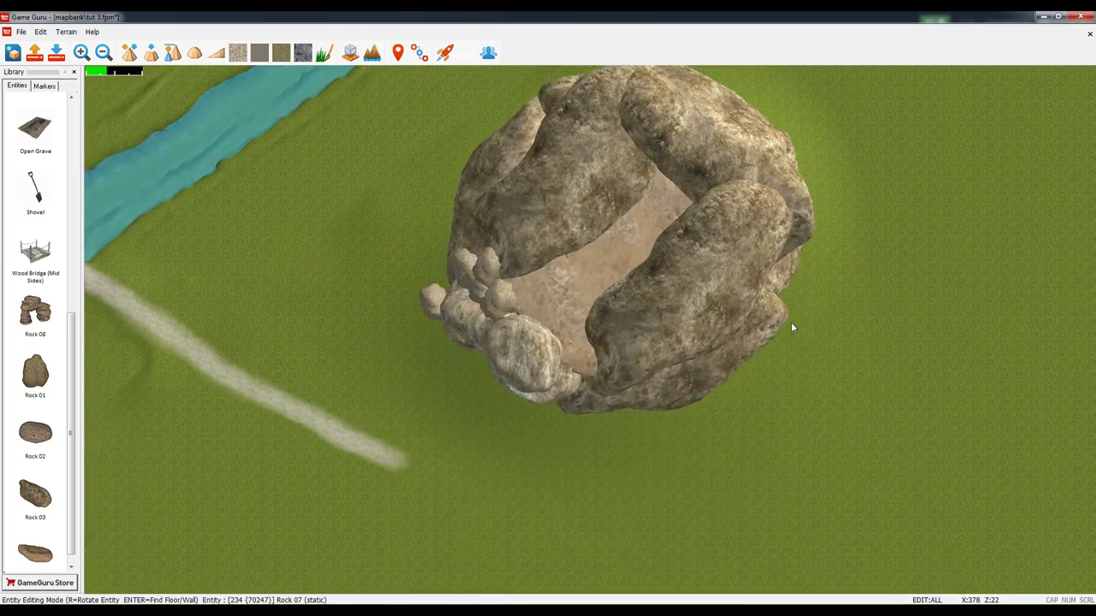
key(d)
key(s)
key(a)
key(w)
key(w)
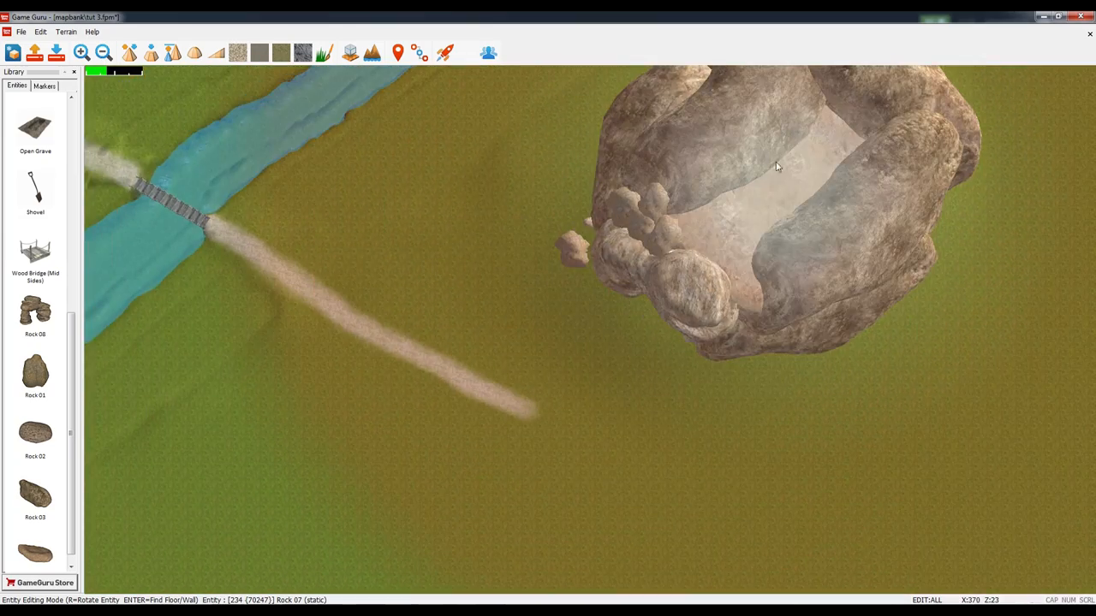
key(d)
key(w)
key(s)
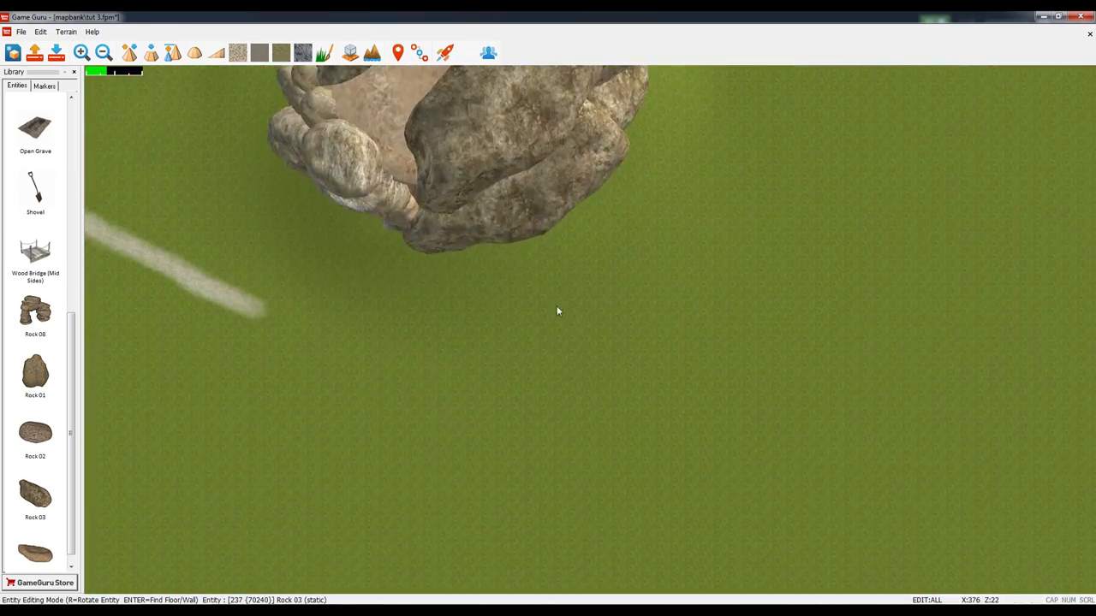
key(a)
key(w)
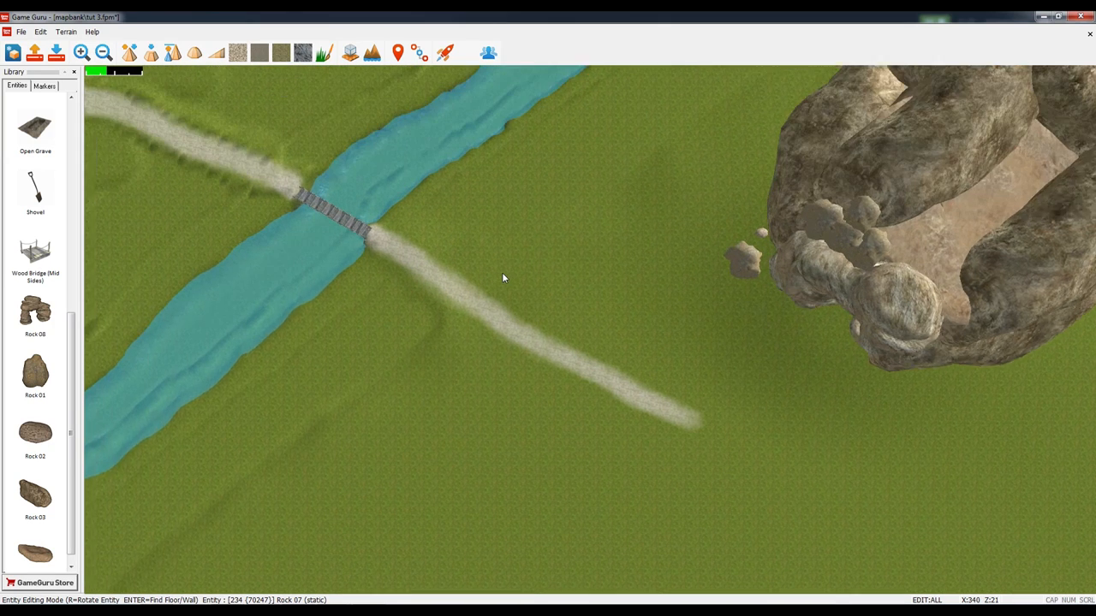